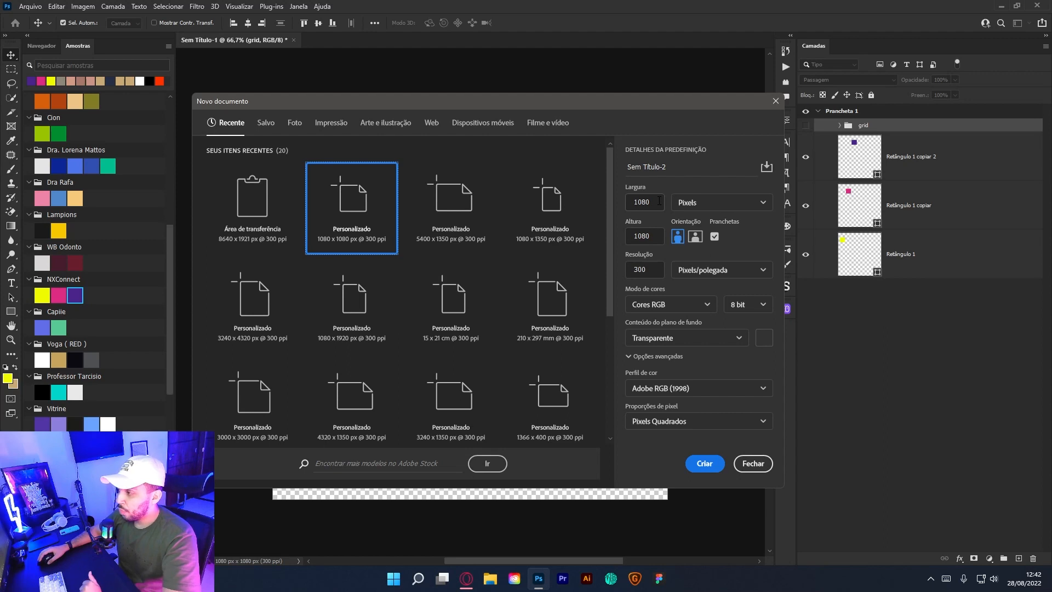
Dismiss the new document dialog, then group the three coloured rectangles and name the group PALETA COR.
double_click(649, 270)
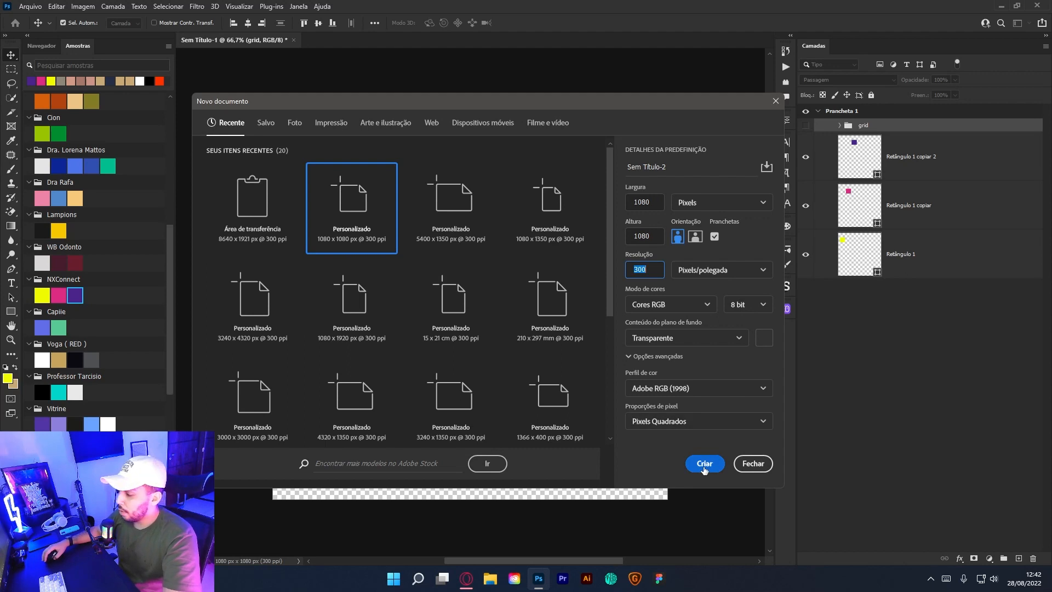
key("Escape")
key("ctrl+g")
double_click(868, 140)
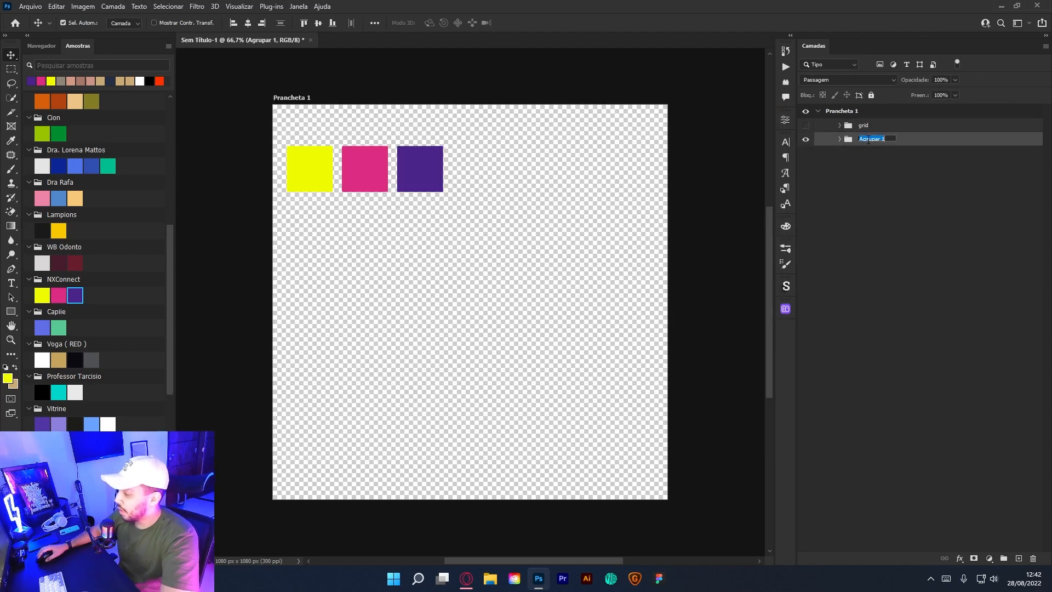
key("Caps_Lock")
type("PALETA COR")
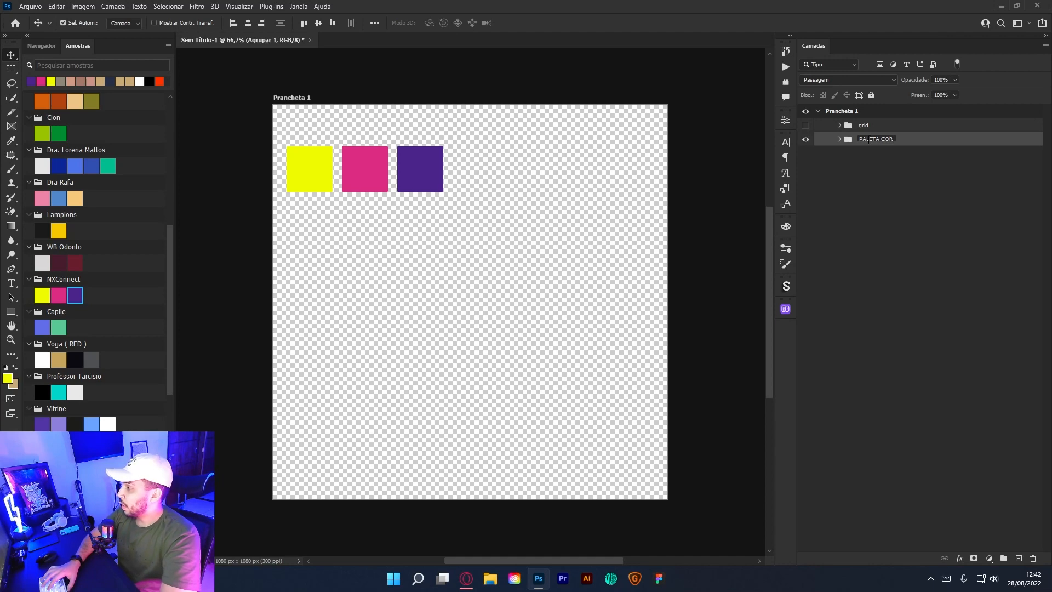
key("Return")
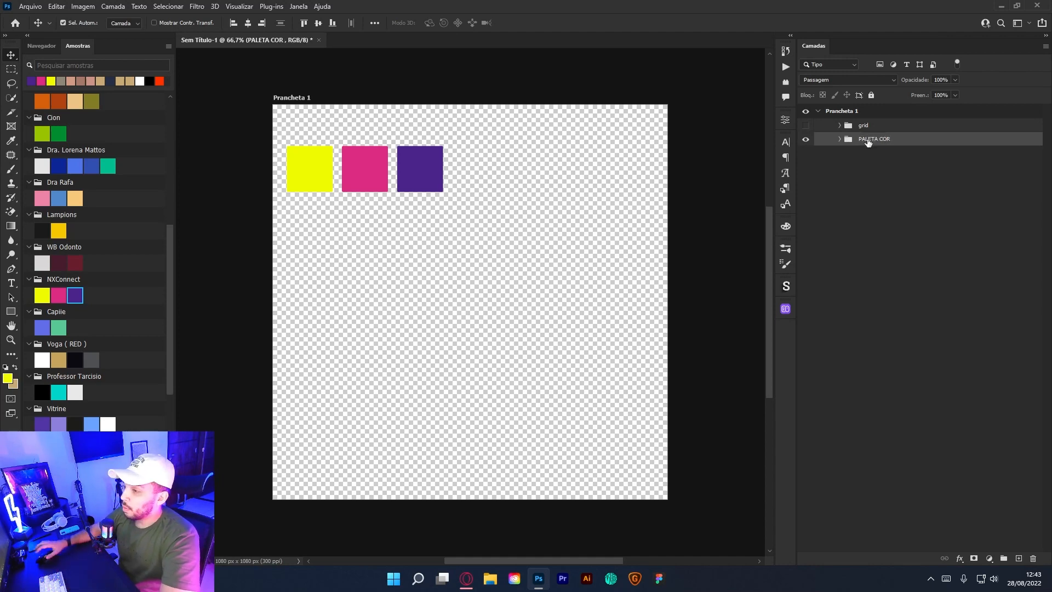
Add a solid colour fill layer in purple 50238f and show the grid group over the artboard.
left_click_drag(361, 158, 449, 148)
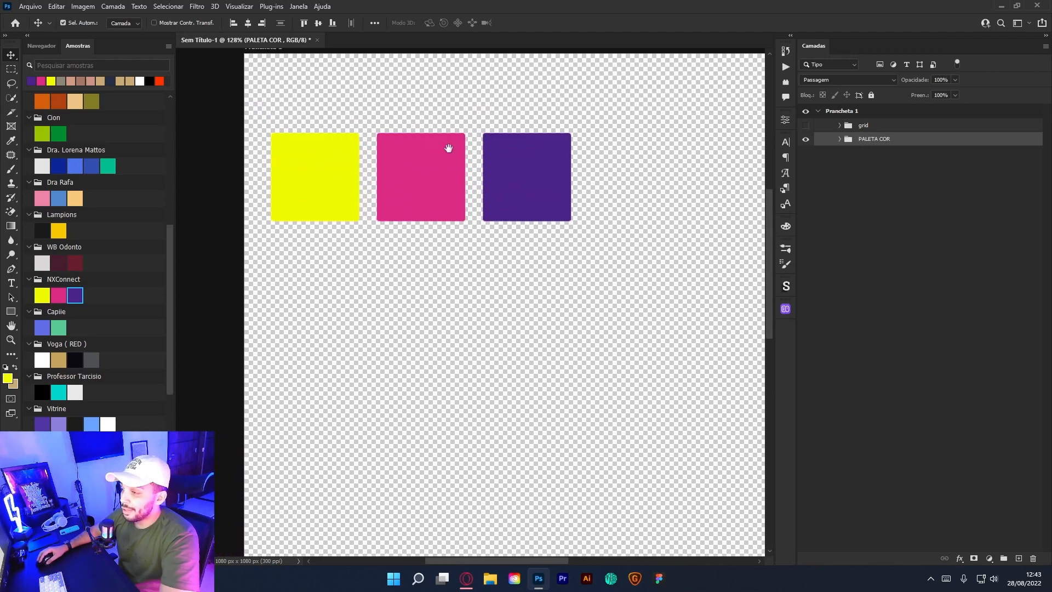
left_click(990, 558)
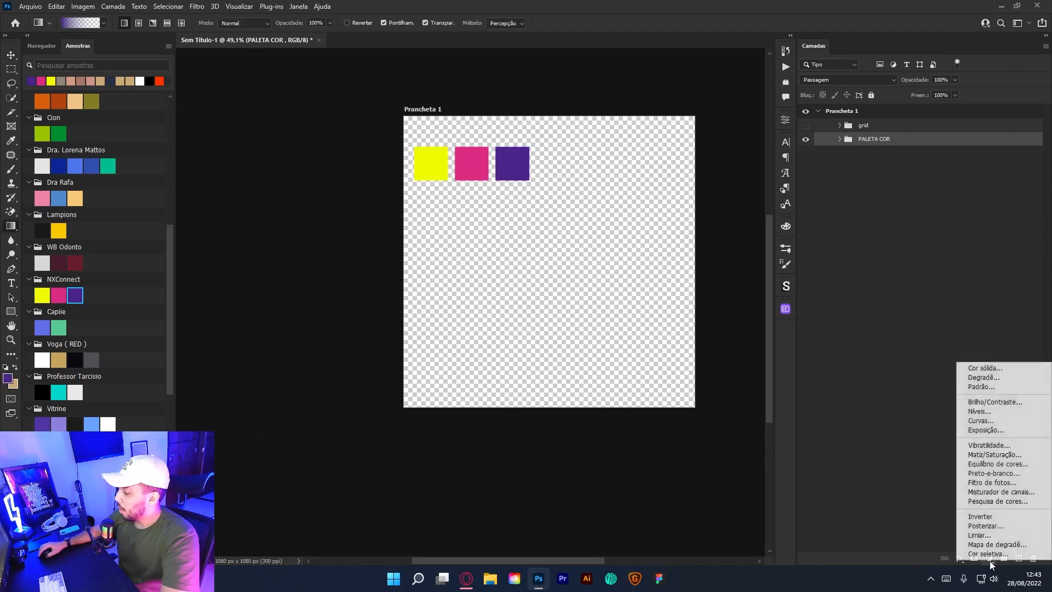
left_click(988, 368)
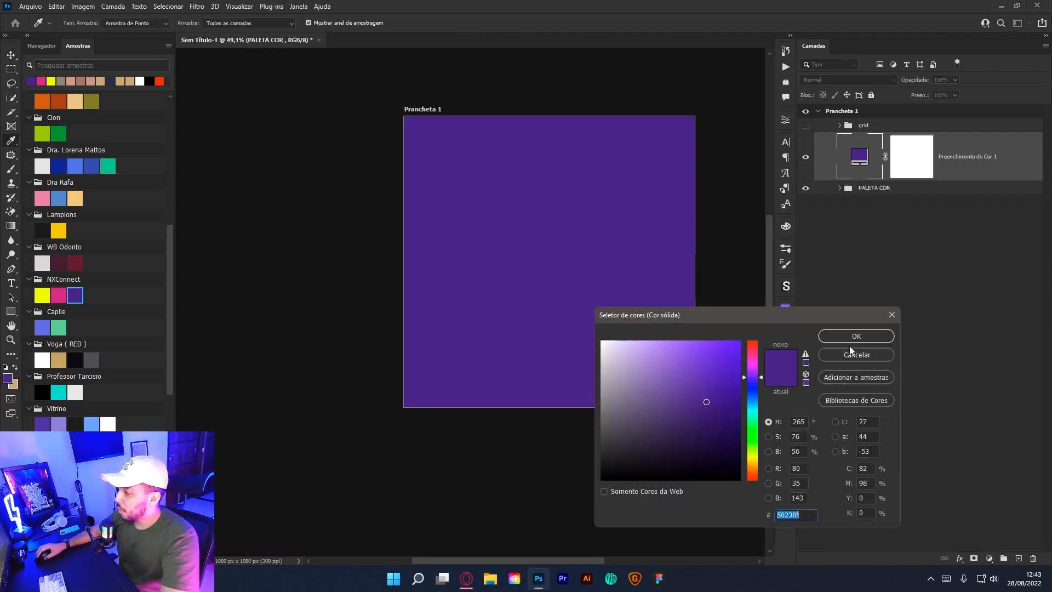
left_click(870, 338)
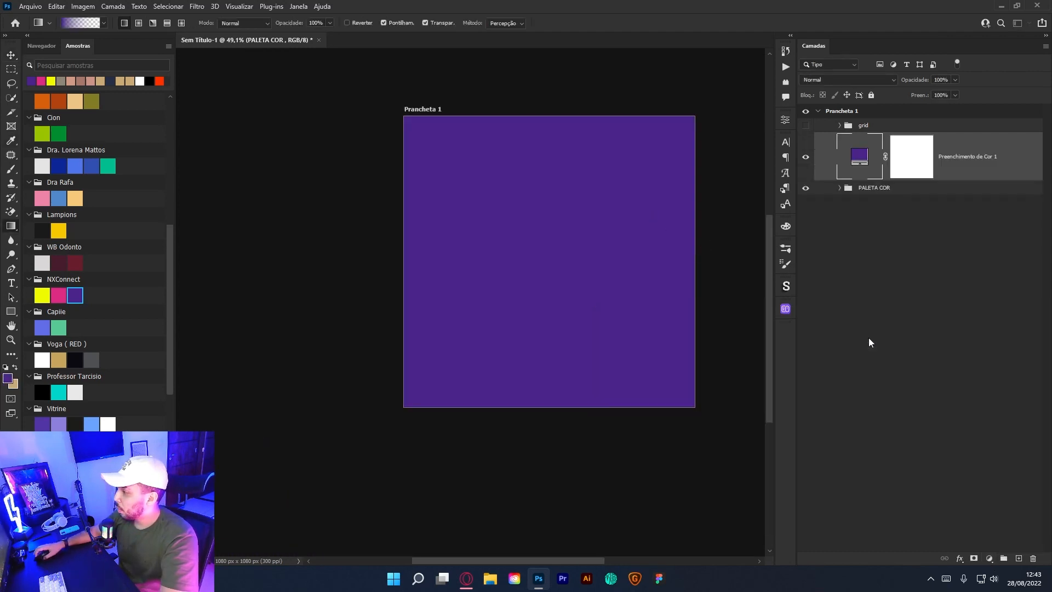
left_click(806, 126)
scroll(629, 169, "up", 3)
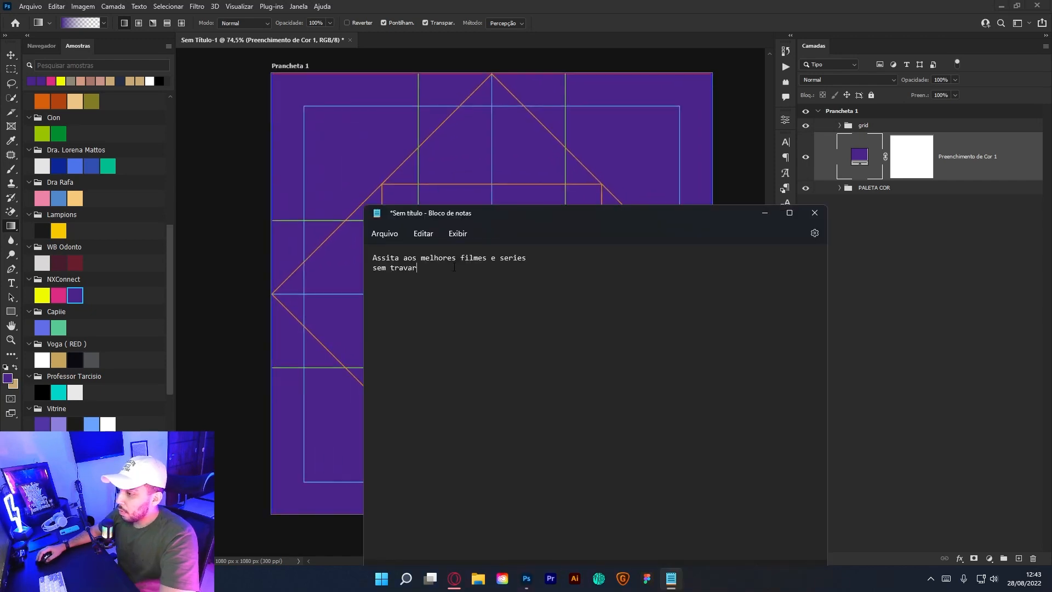
In Notepad, correct "series" to "séries" in the ad text and select its first line.
key("ctrl+a")
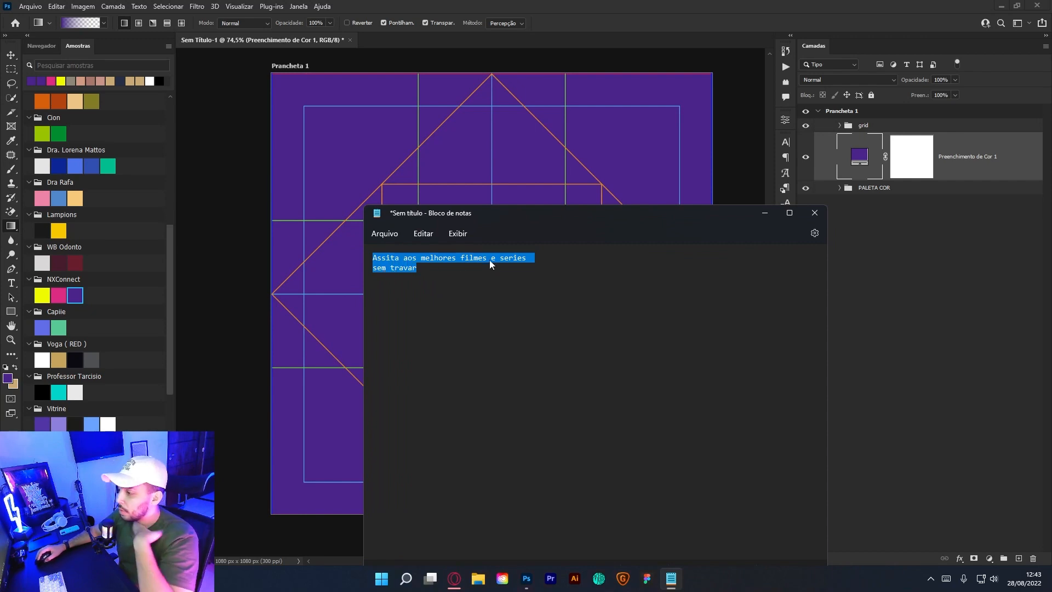
left_click(508, 259)
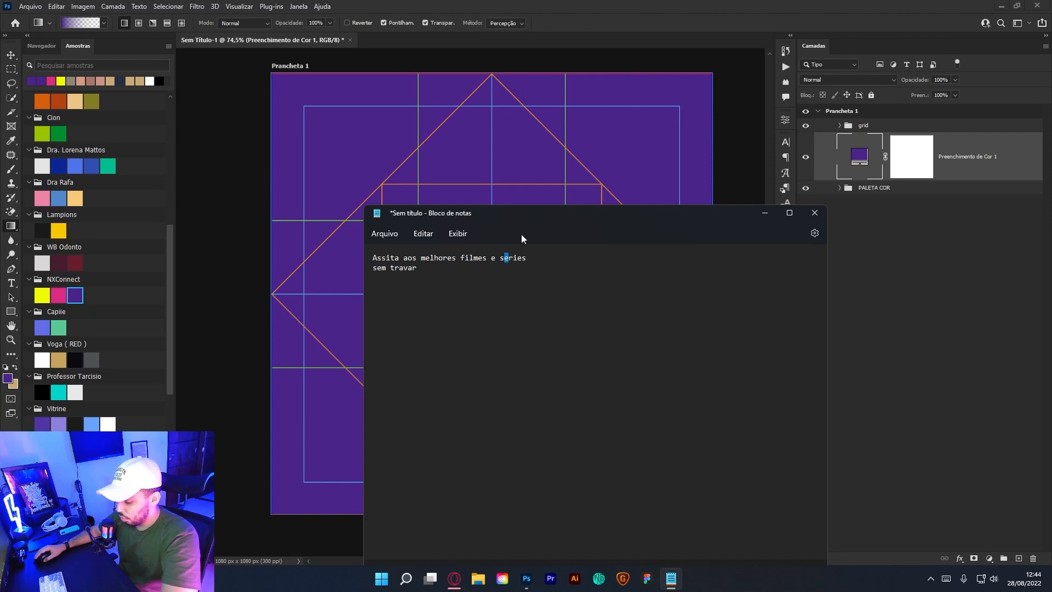
type("é")
left_click_drag(368, 258, 525, 260)
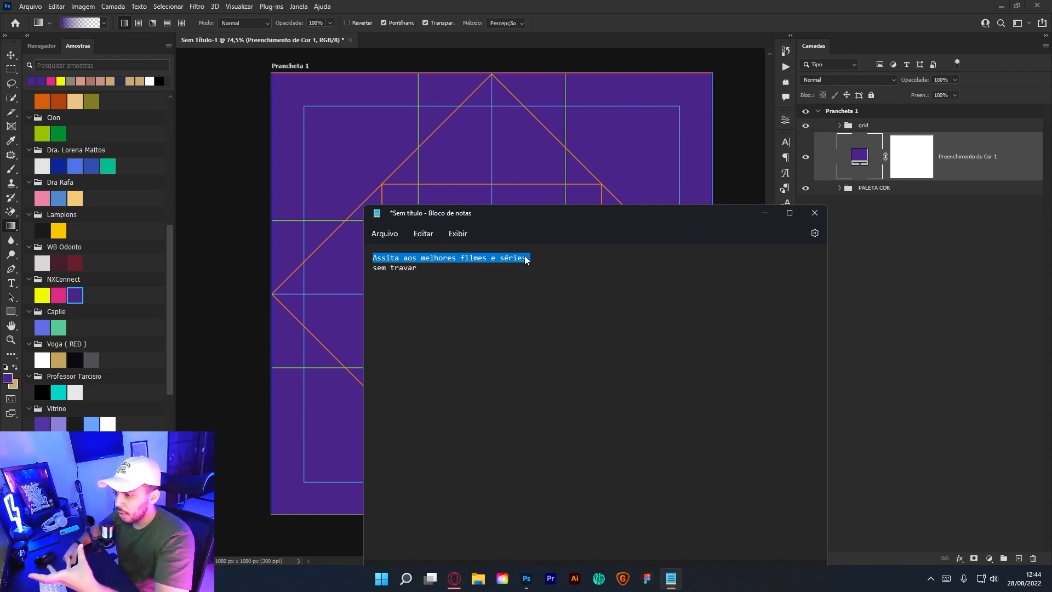
Look at the Freepik photo in the browser, return to Photoshop and move the PALETA COR group above the purple fill layer.
key("alt+Tab")
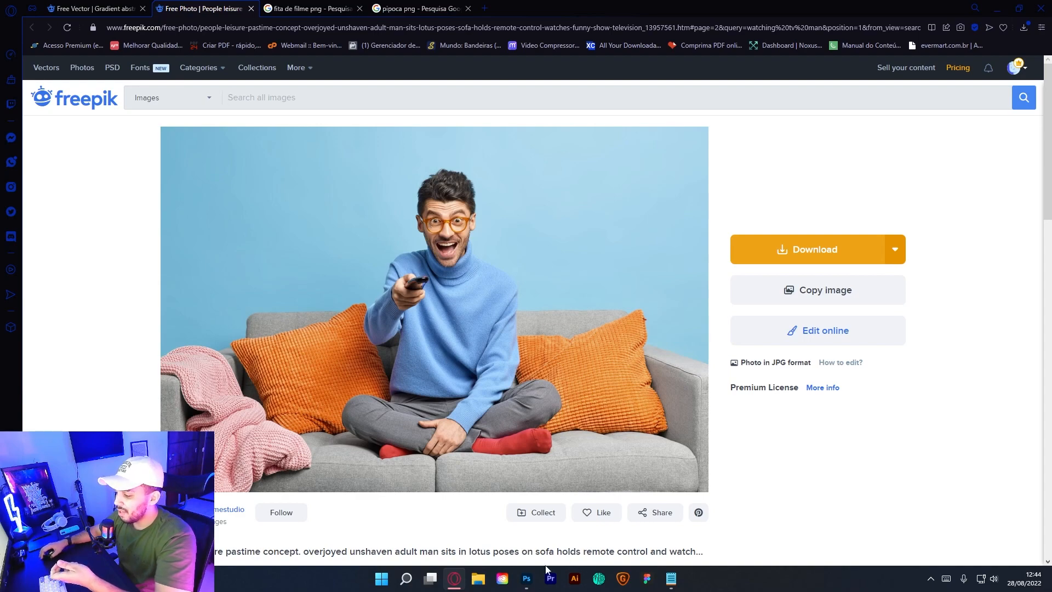
left_click(528, 580)
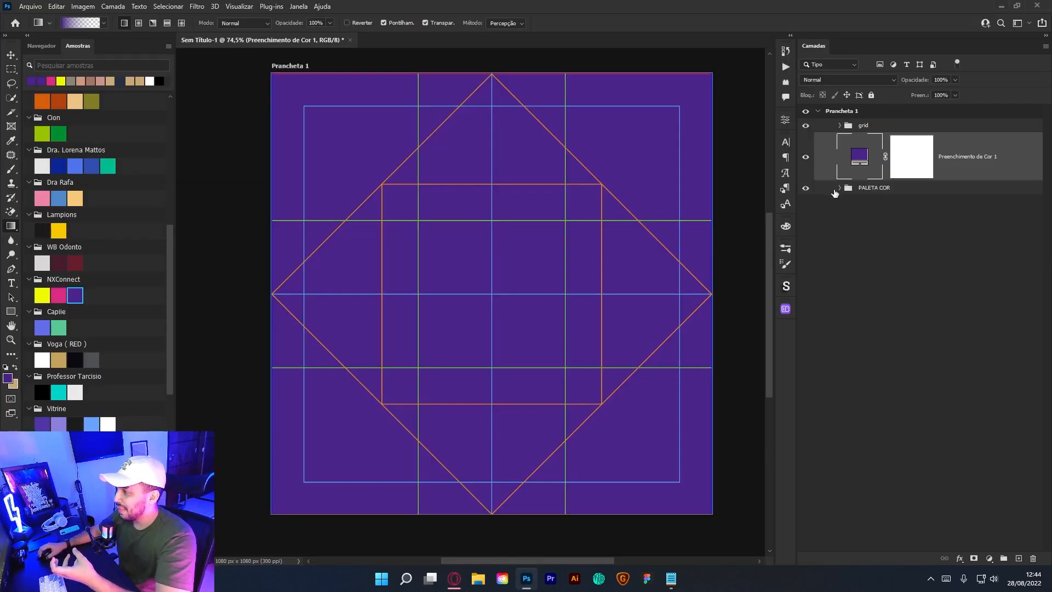
left_click_drag(836, 193, 838, 133)
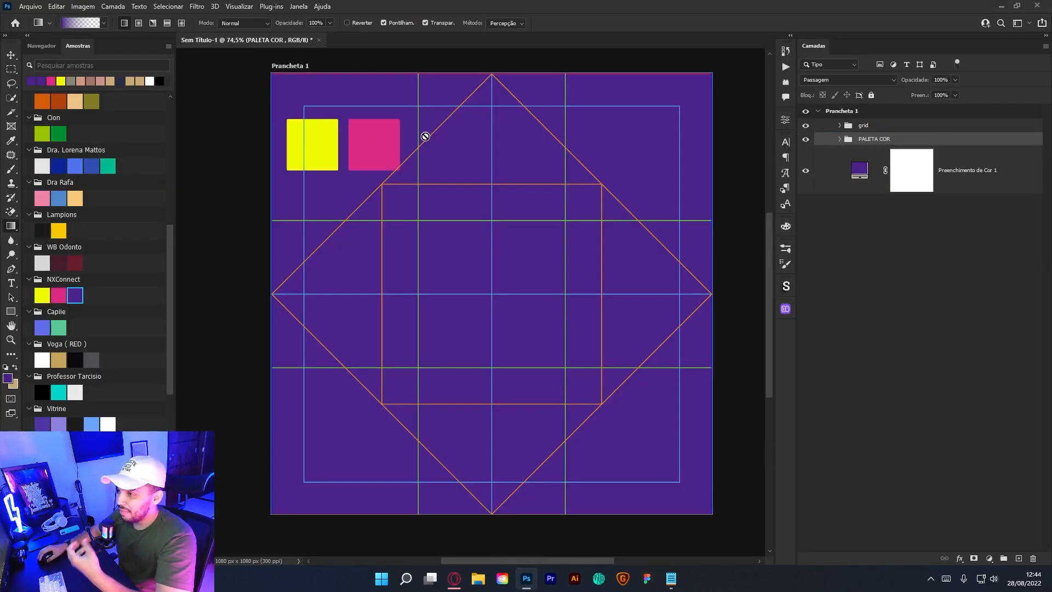
Check the background-free man in Canva, then place the Design sem nome cutout over the sofa photo in Photoshop, scaled to 161,90%.
left_click(1001, 7)
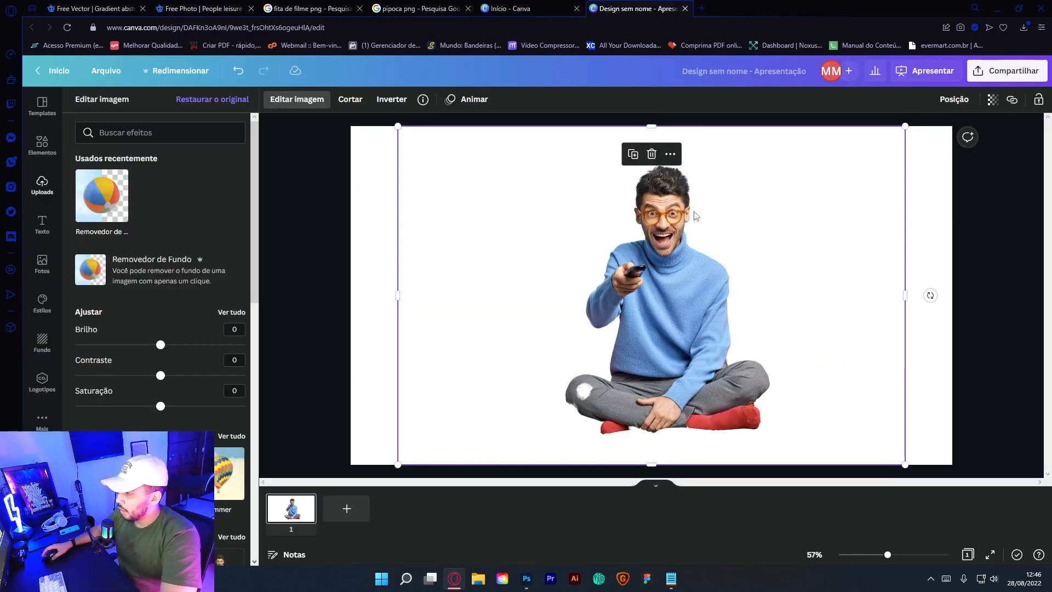
key("alt+Tab")
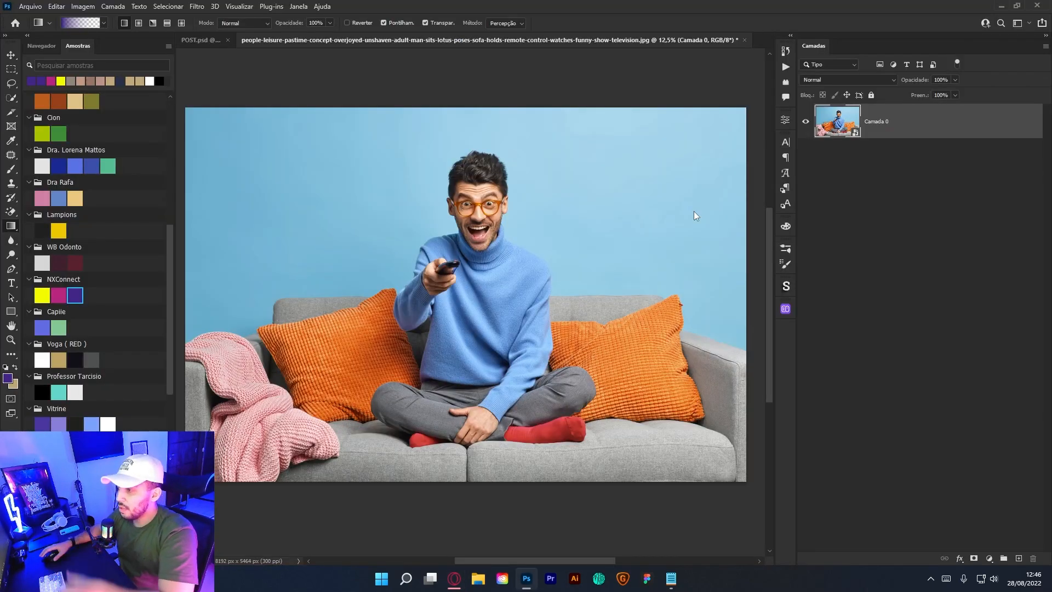
key("ctrl+shift+p")
left_click(311, 108)
double_click(310, 108)
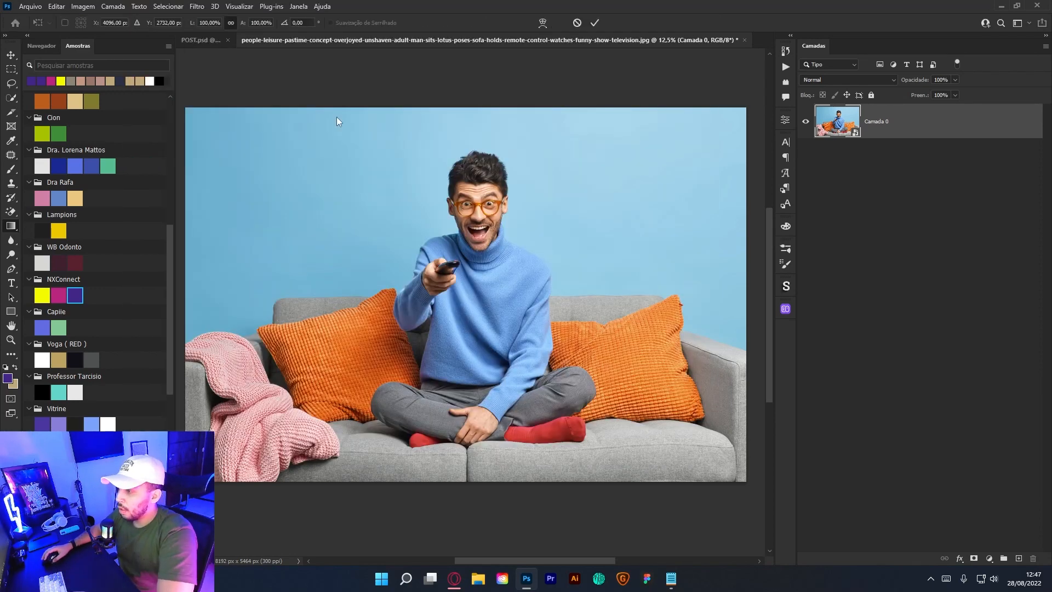
left_click_drag(460, 175, 463, 109)
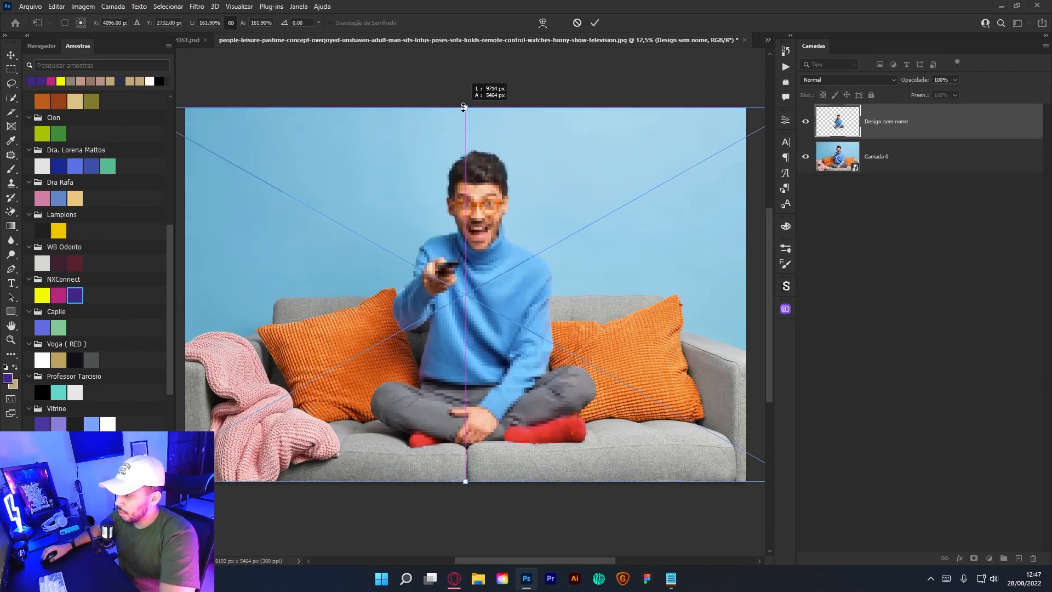
key("Return")
Compare the cutout with the photo, hide it and mask Camada 0 with a selection loaded from the cutout's outline.
key("g")
left_click_drag(496, 188, 548, 169)
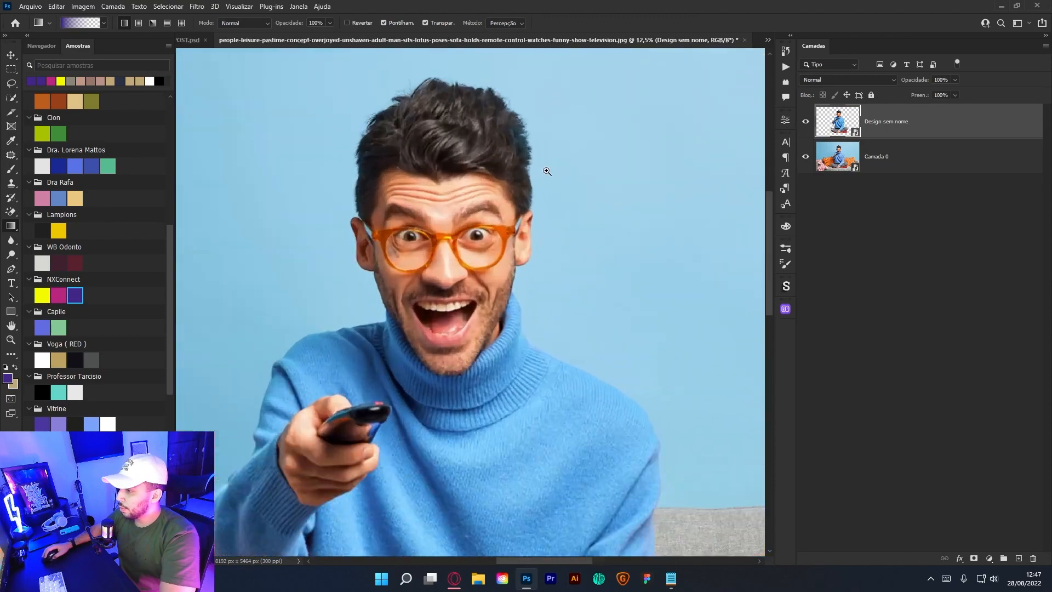
left_click_drag(526, 202, 571, 165)
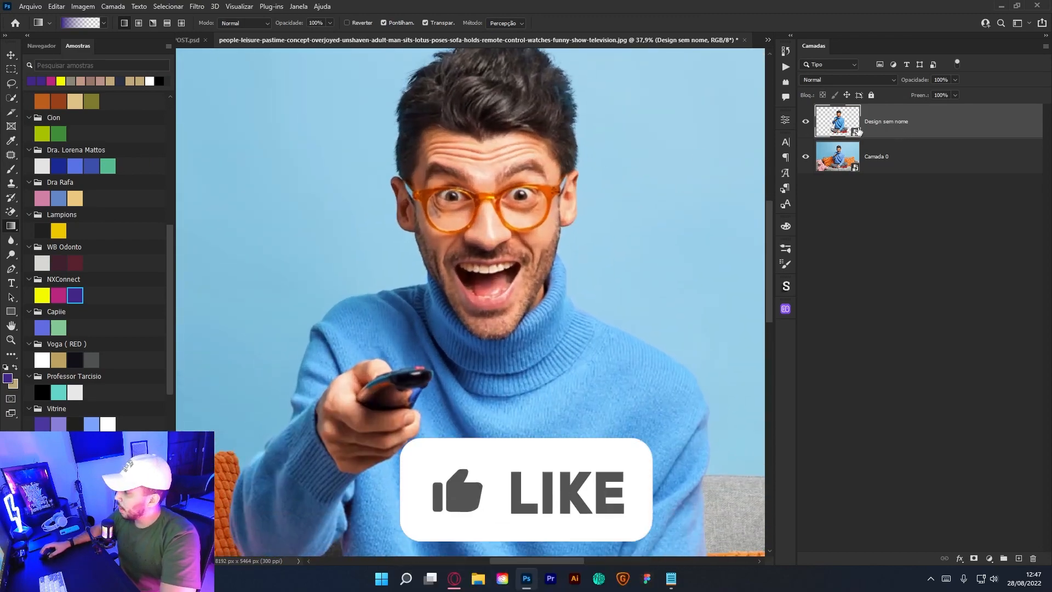
left_click(806, 125)
left_click(805, 123)
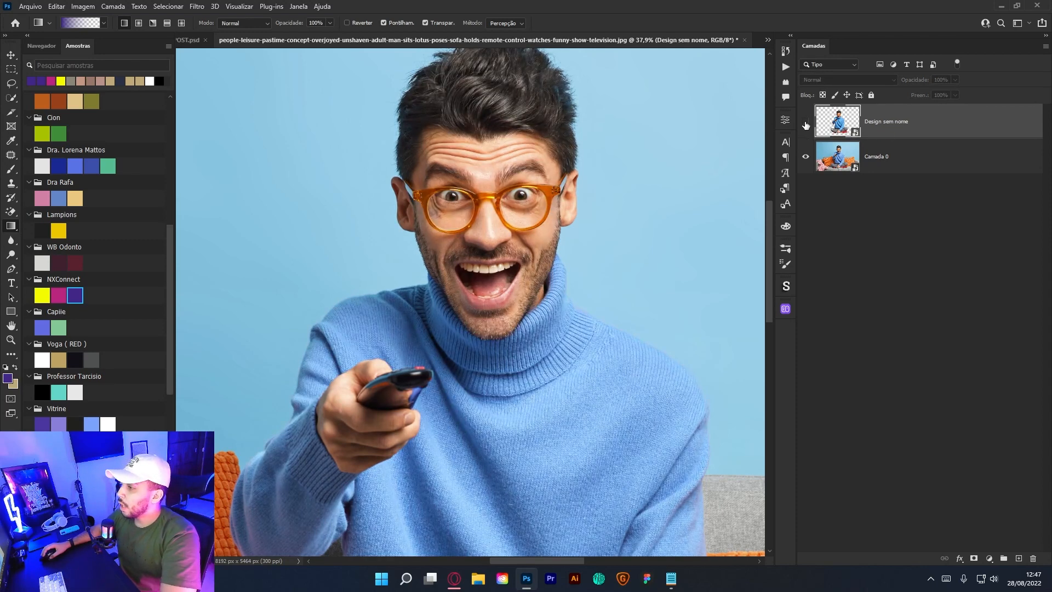
left_click(843, 127, "ctrl")
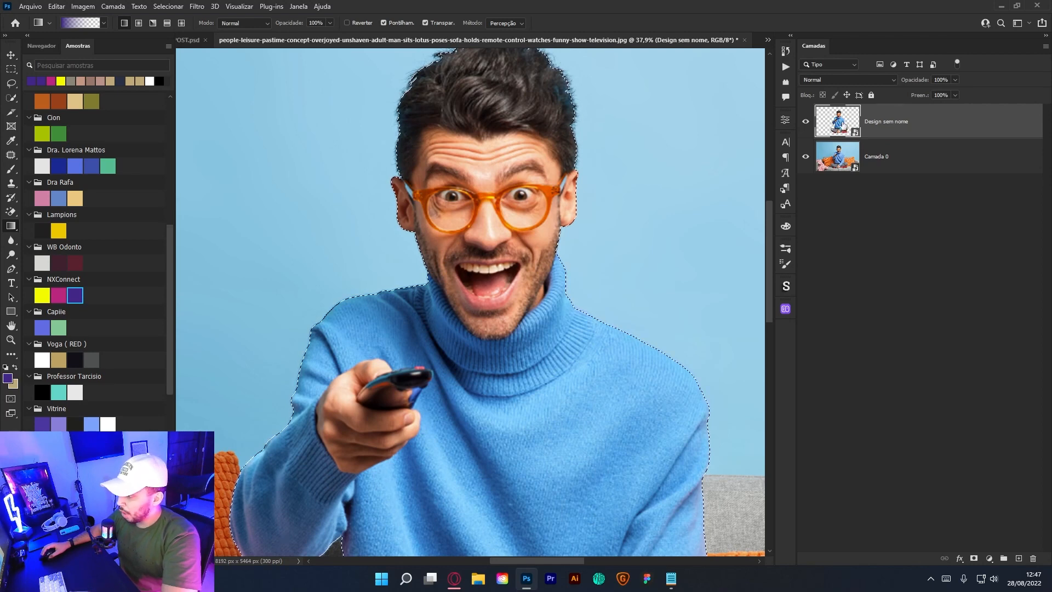
left_click(888, 164)
left_click(806, 124)
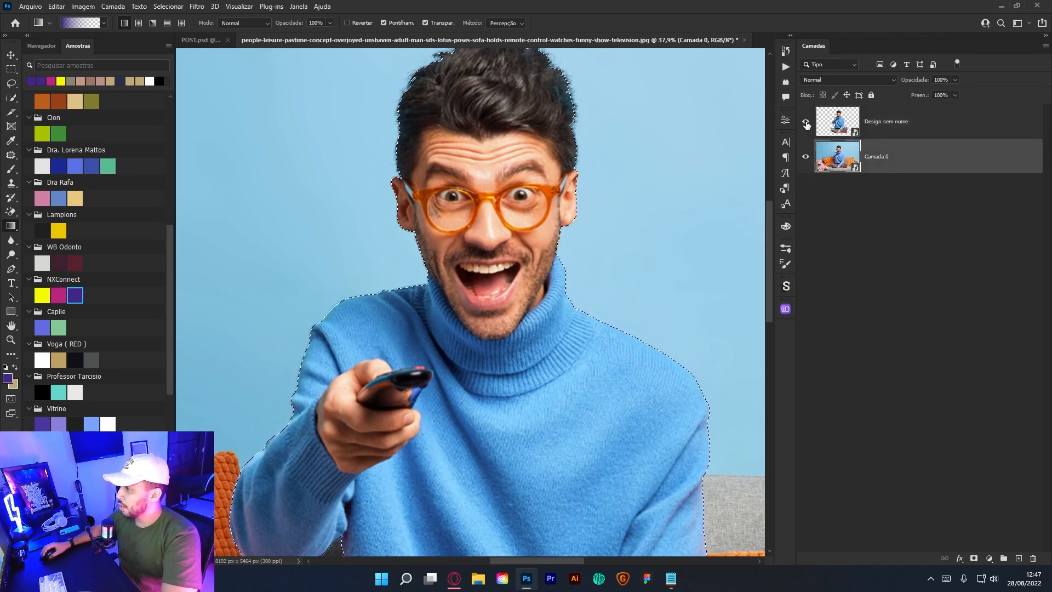
left_click(974, 558)
scroll(520, 266, "down", 6)
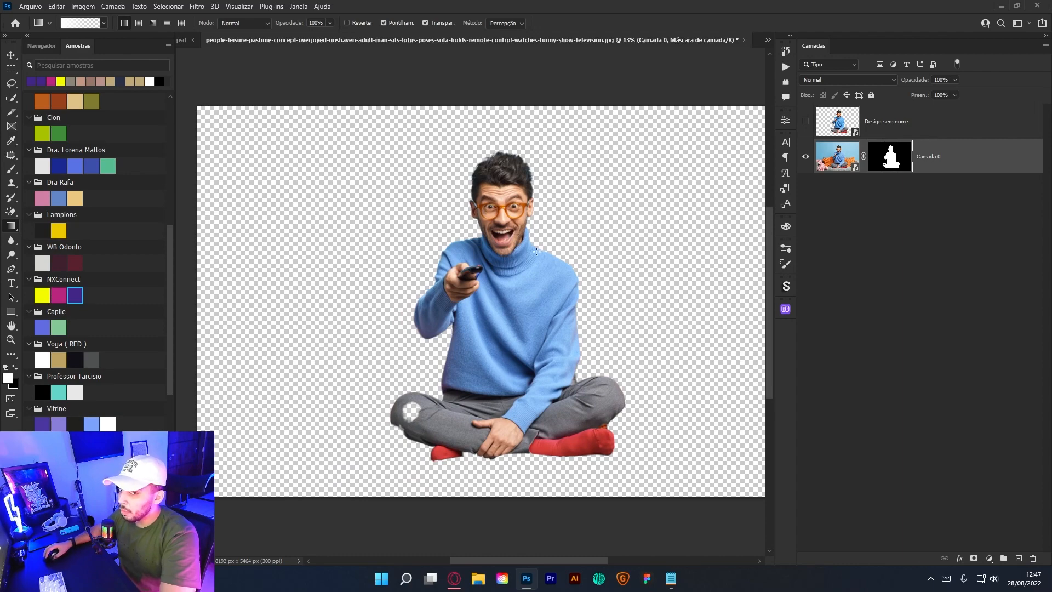
Disable the layer mask on Camada 0 and activate the Pen tool, checking the blanket and sofa edges.
left_click(892, 164, "shift")
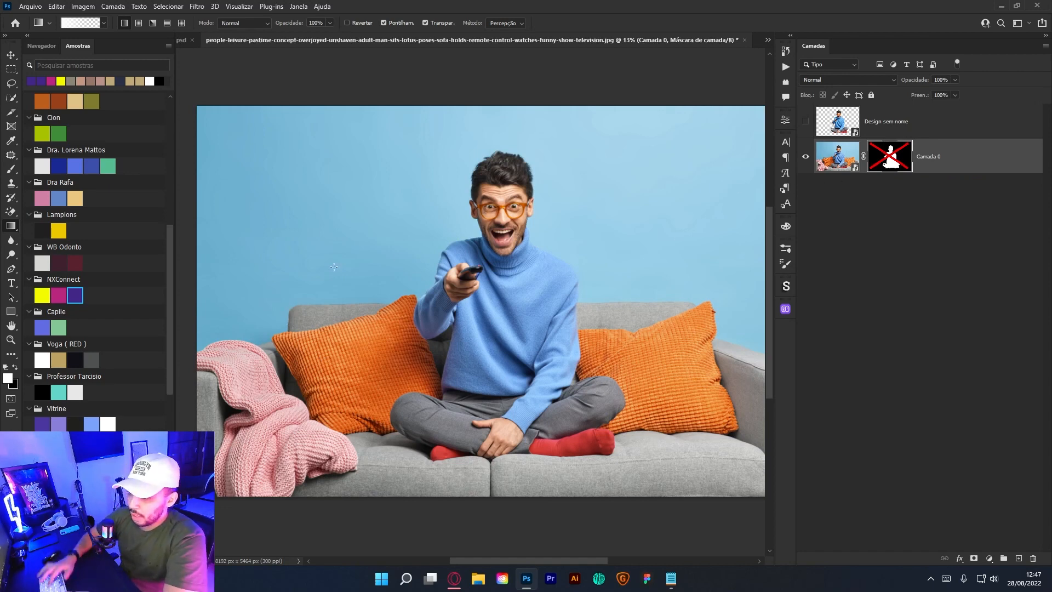
key("p")
scroll(207, 353, "up", 9)
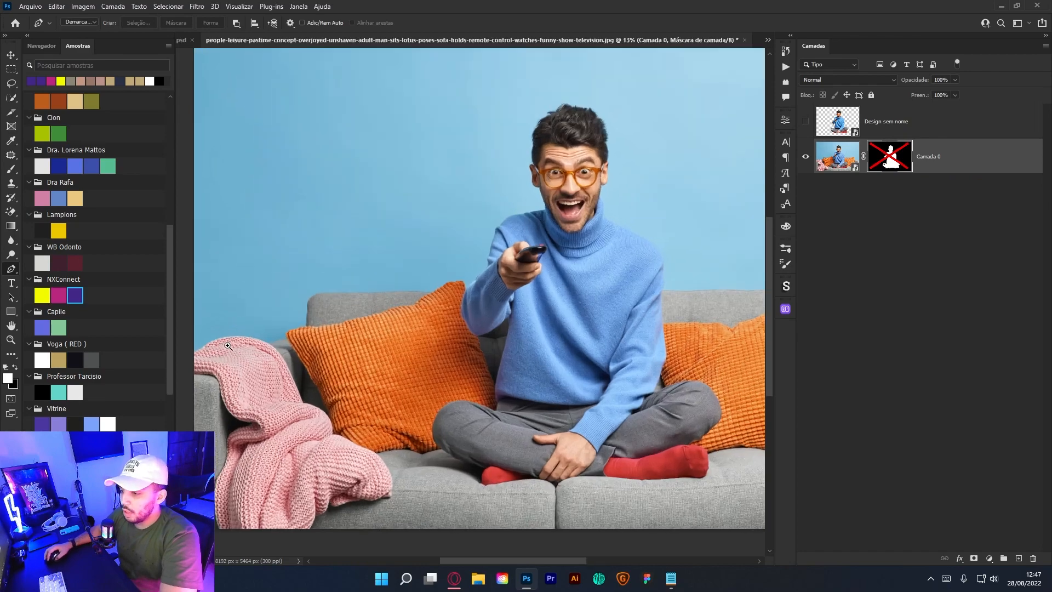
left_click_drag(274, 339, 416, 318)
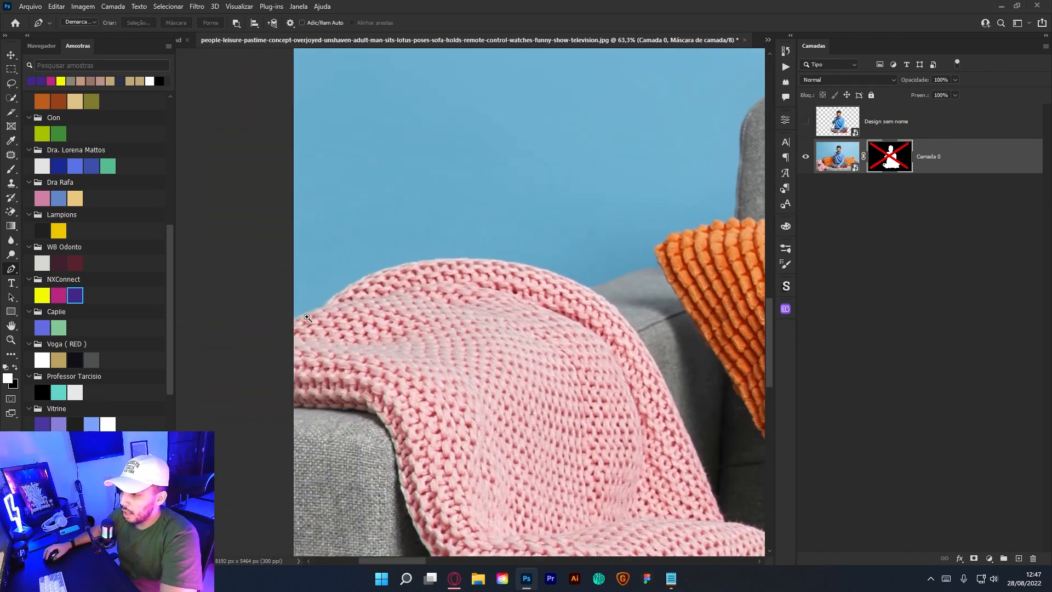
left_click_drag(310, 316, 340, 315)
left_click_drag(433, 296, 356, 294)
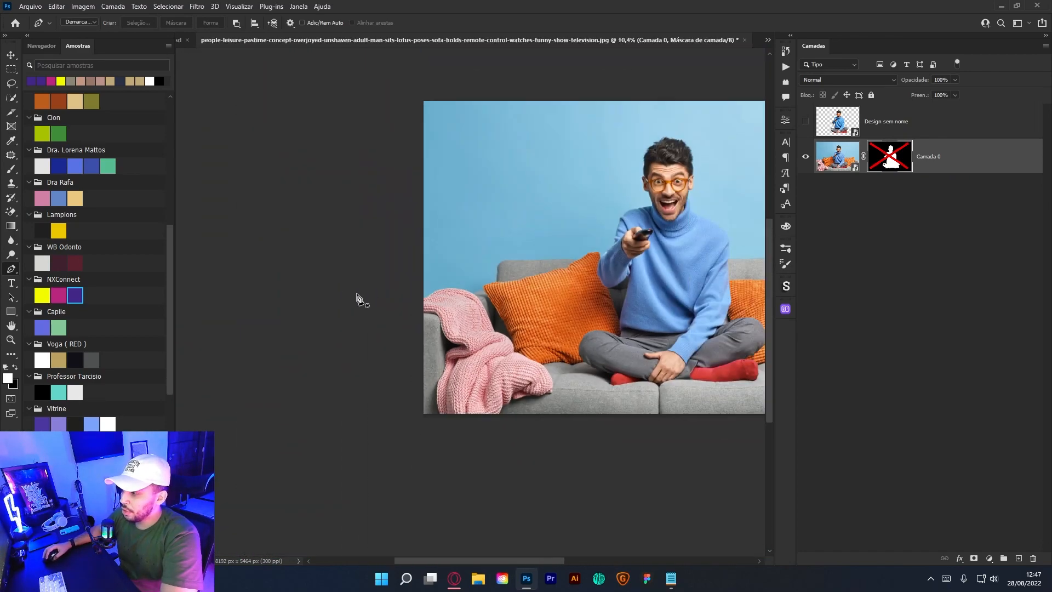
left_click_drag(632, 284, 576, 289)
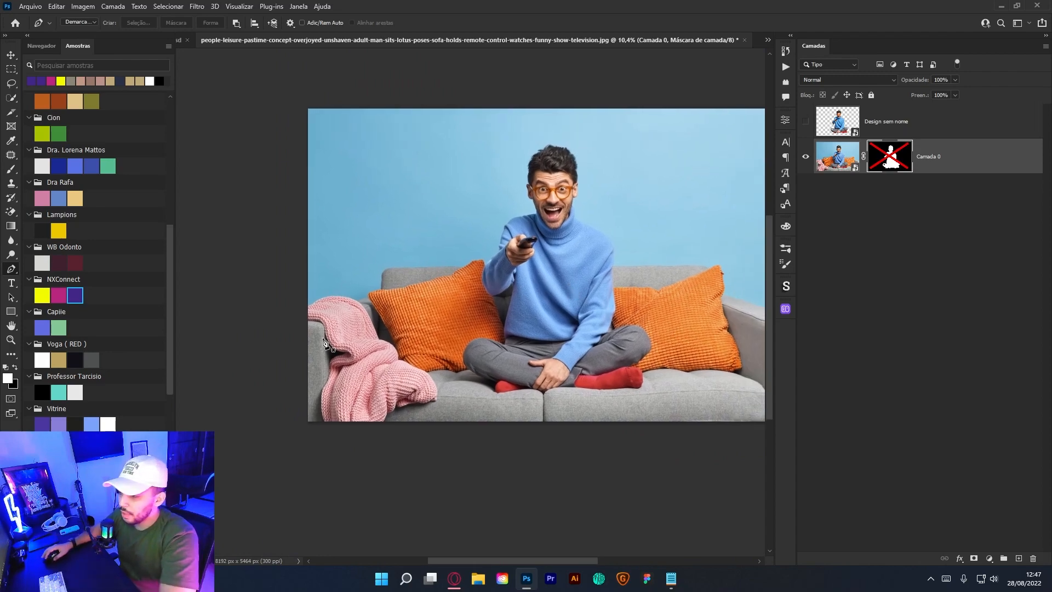
scroll(315, 313, "up", 5)
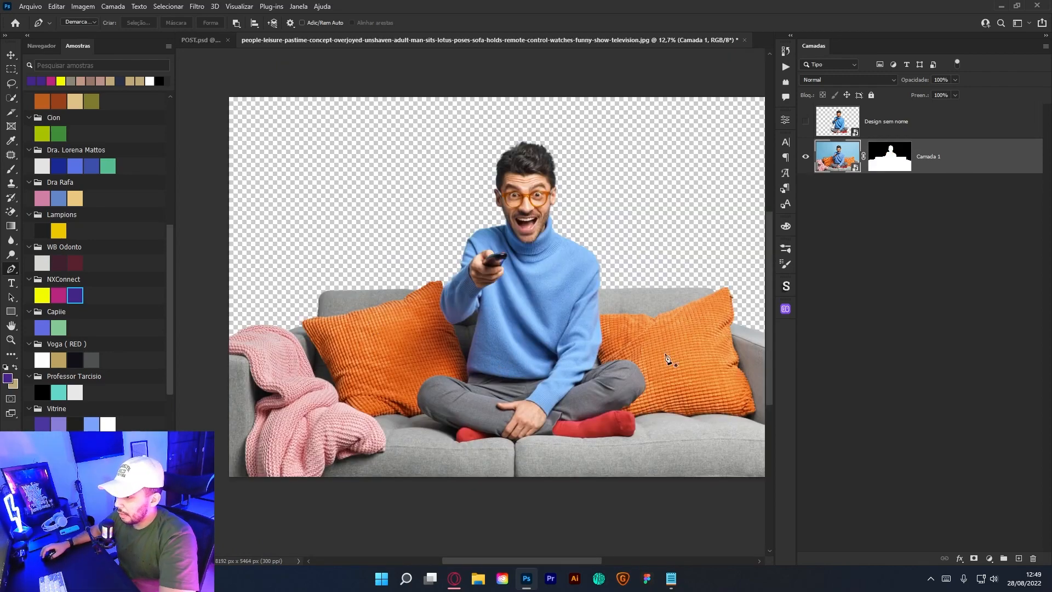
Paste the masked man-and-sofa layer into POST.psd, converting its colour profile, and scale it down to fit the artboard.
left_click(199, 41)
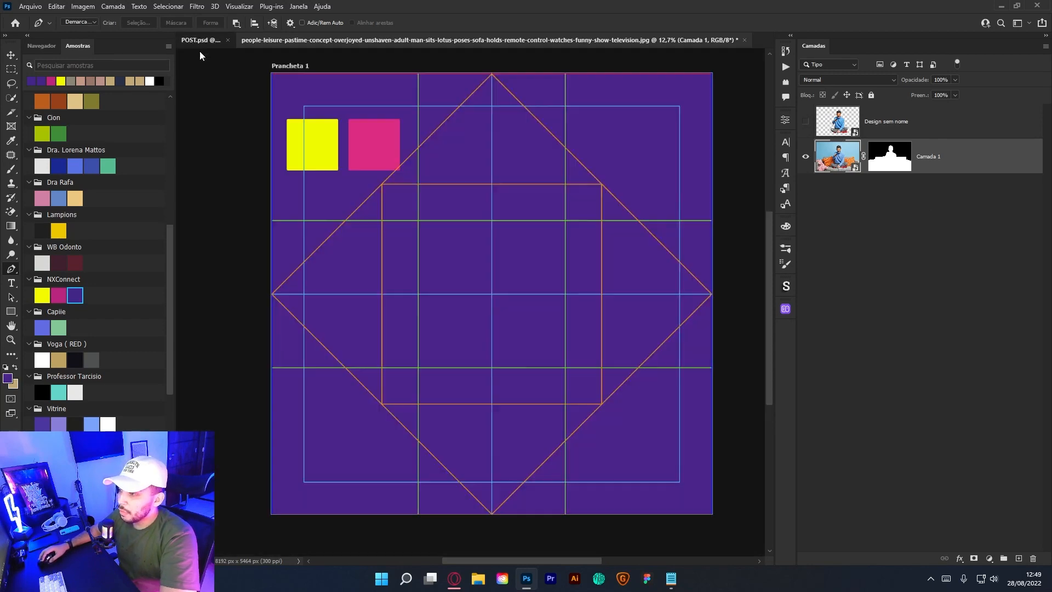
key("ctrl+v")
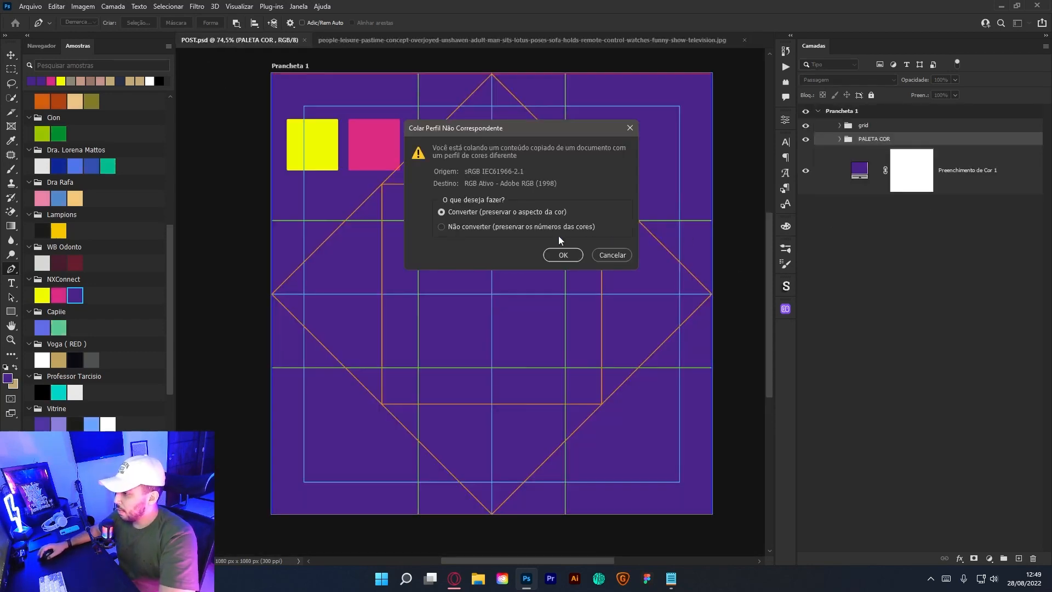
left_click(564, 255)
key("ctrl+t")
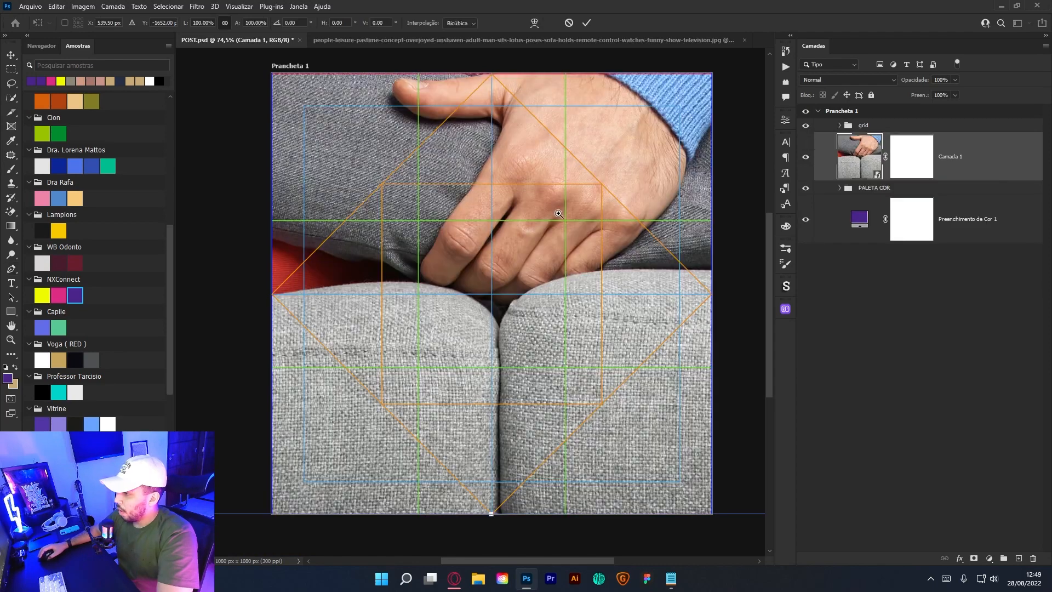
left_click_drag(537, 200, 474, 202)
left_click_drag(529, 121, 531, 361)
key("Return")
key("ctrl+0")
Move the PALETA COR group above Camada 1 and hide both that group and the grid group.
left_click_drag(829, 191, 831, 137)
left_click(805, 138)
left_click_drag(502, 274, 554, 272)
left_click(806, 126)
left_click_drag(481, 259, 502, 245)
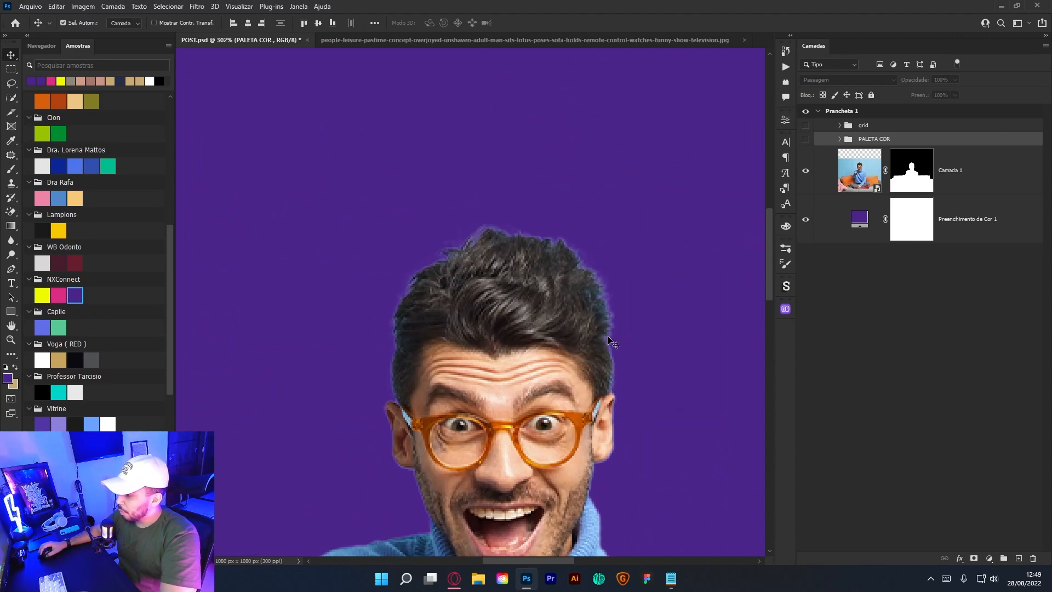
Add a new empty layer directly above Camada 1 and clip it to the man-and-sofa layer.
left_click(978, 181)
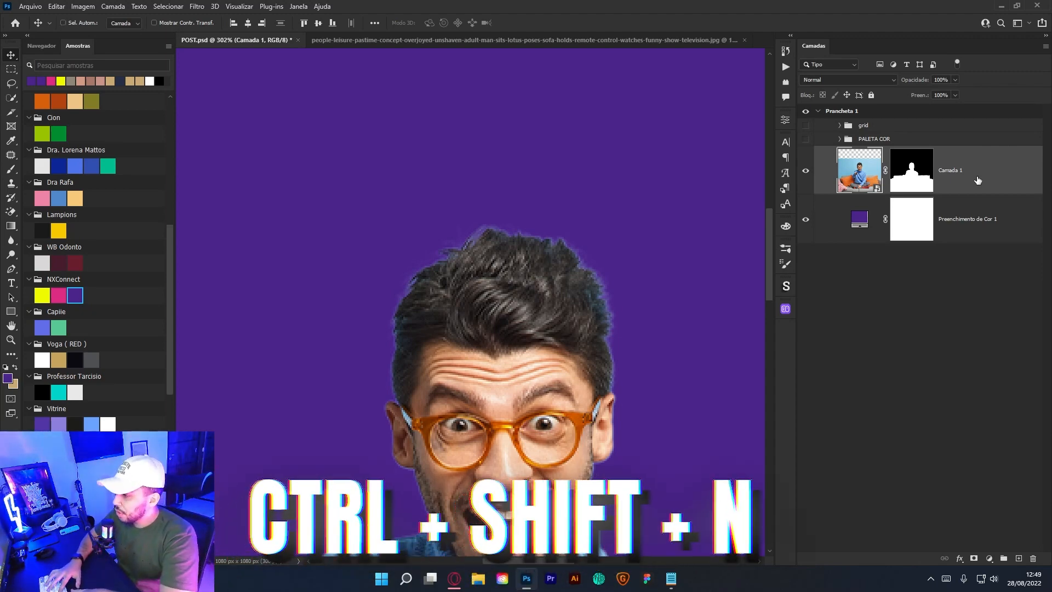
key("ctrl+shift+n")
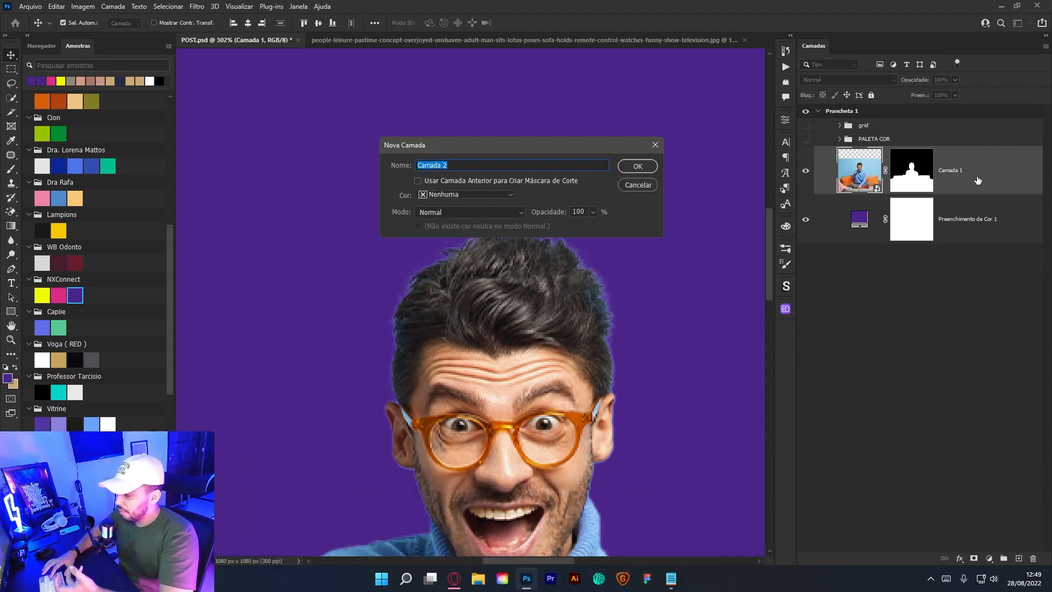
key("Return")
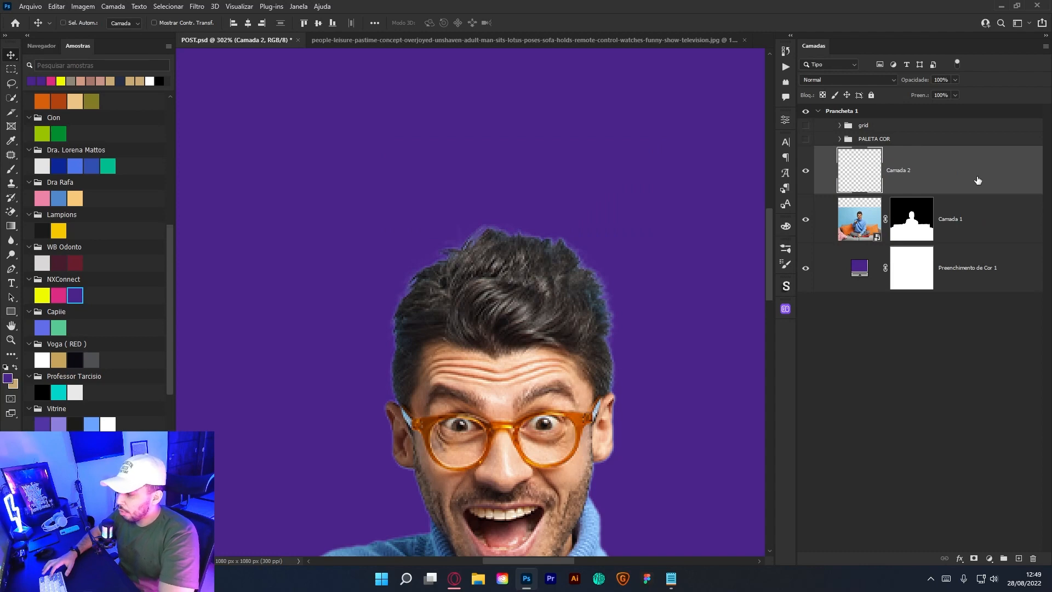
key("ctrl+alt+g")
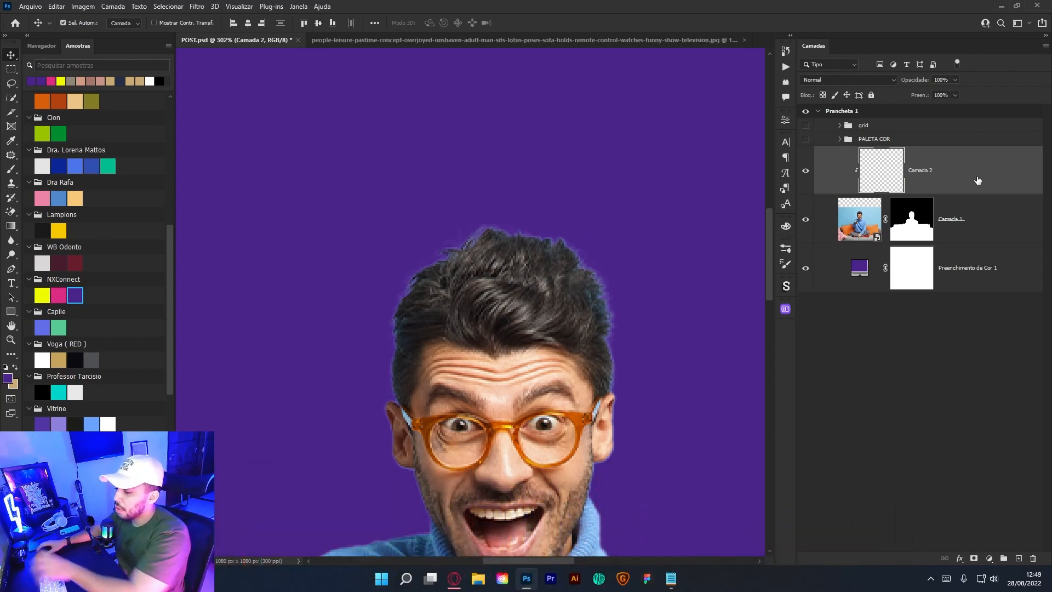
Paint over the light fringe around the man's hair on the clipped layer with the Brush, using dark colours sampled from the hair.
key("b")
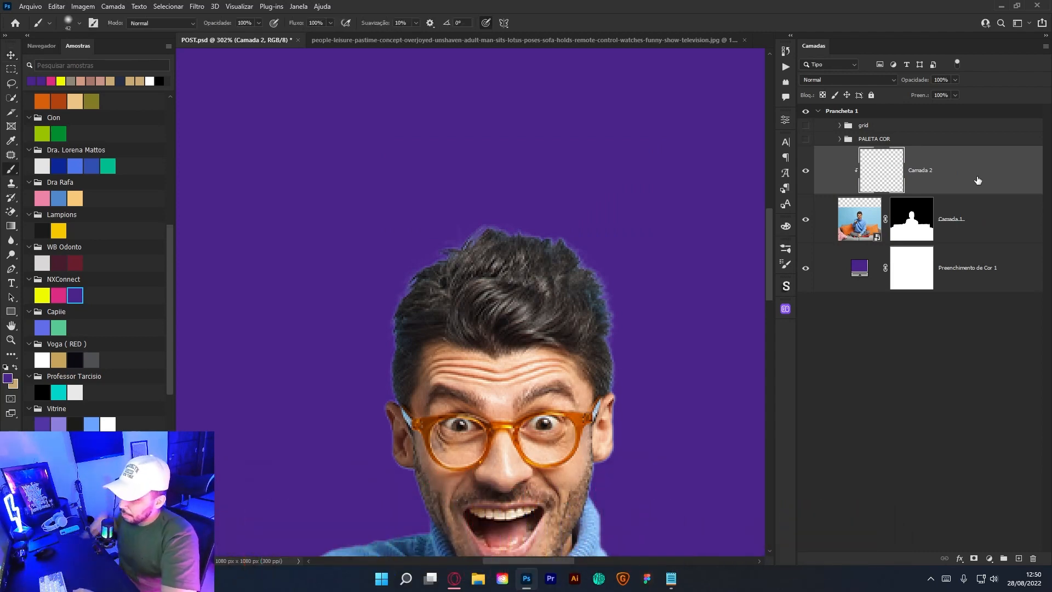
left_click_drag(449, 296, 463, 296)
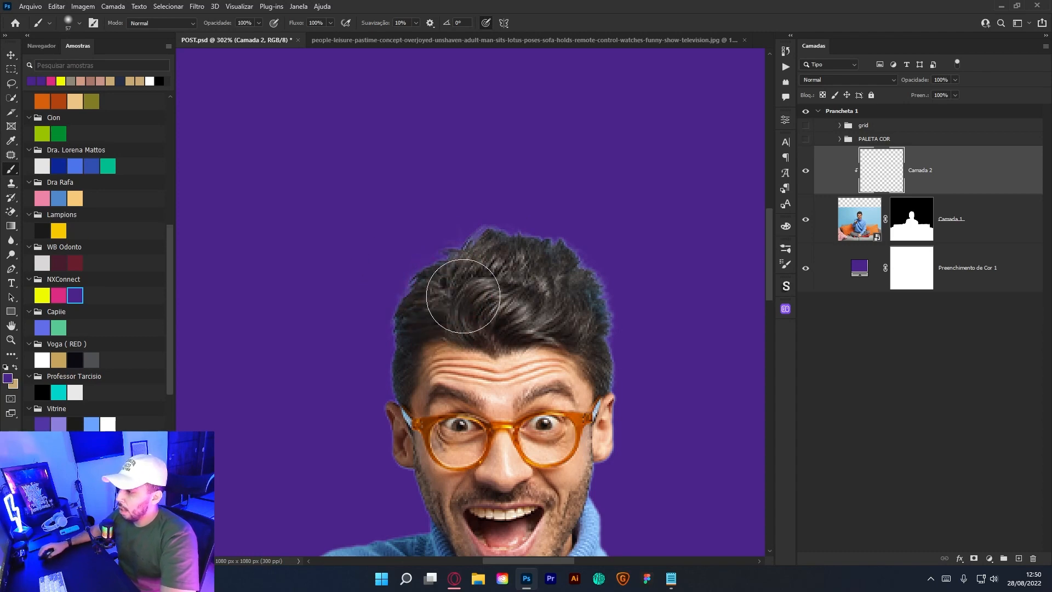
scroll(486, 274, "up", 2)
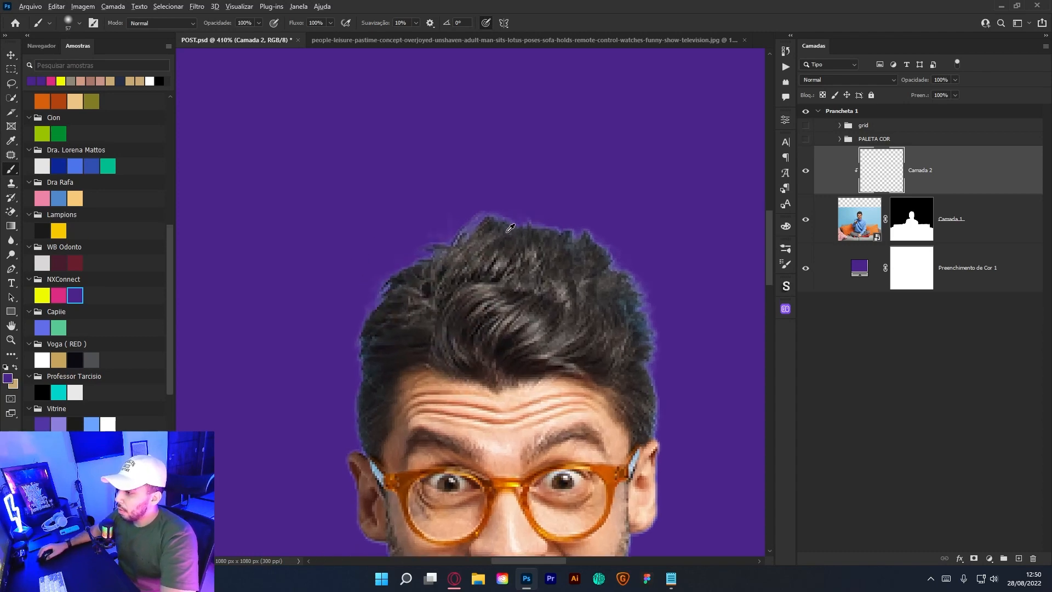
left_click(536, 232, "alt")
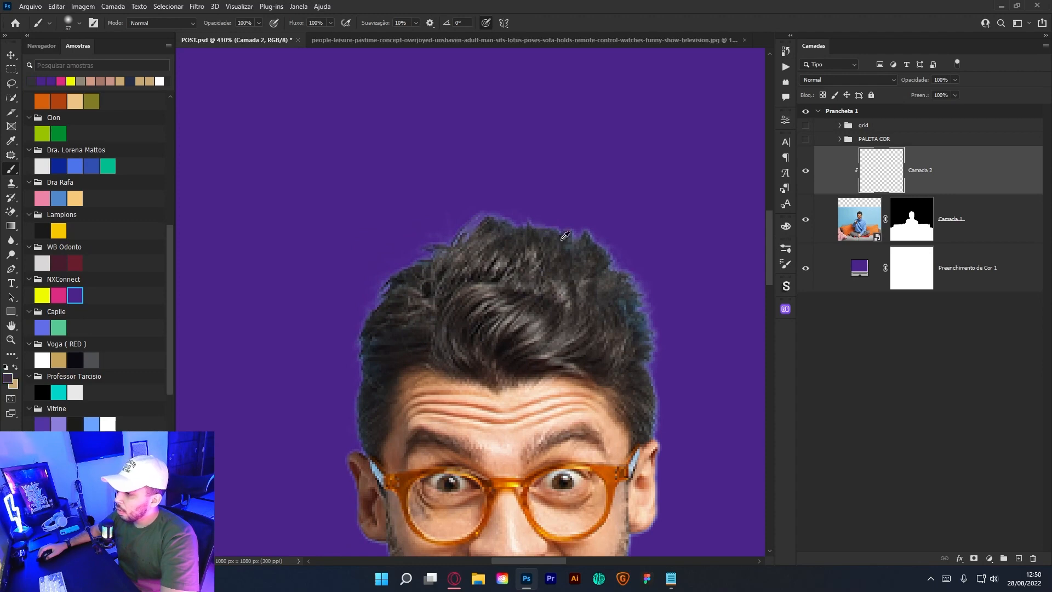
left_click_drag(565, 242, 533, 236)
left_click(591, 247, "alt")
mouse_move(591, 221)
left_mouse_down()
mouse_move(651, 287)
mouse_move(634, 269)
mouse_move(674, 393)
left_mouse_up()
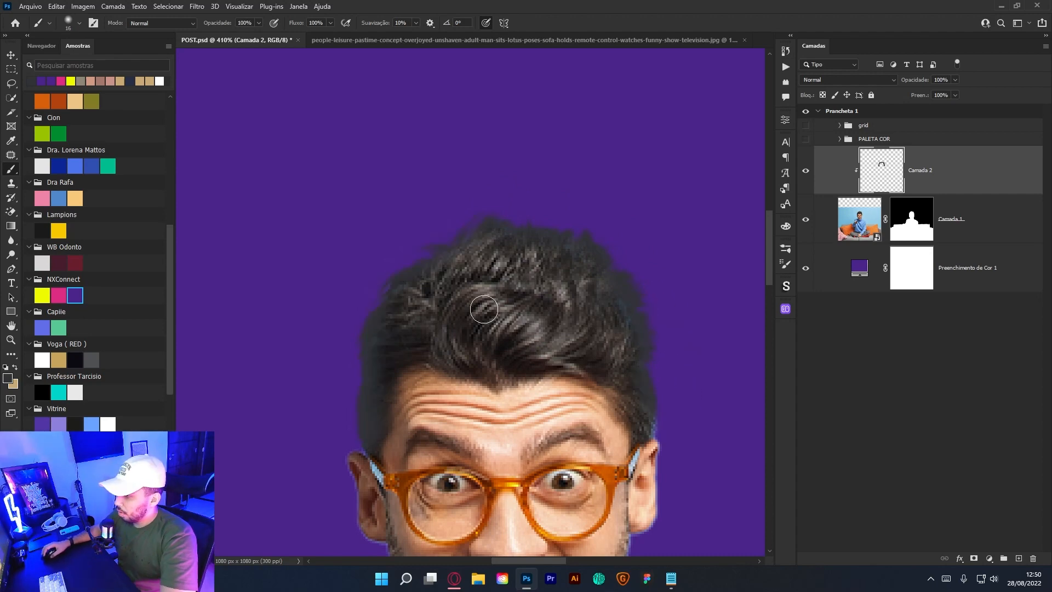
Split and raise the underlying layer's black Blend If point in Camada 2's blending options to blend the painted hair edge.
key("space")
left_click_drag(491, 308, 471, 250)
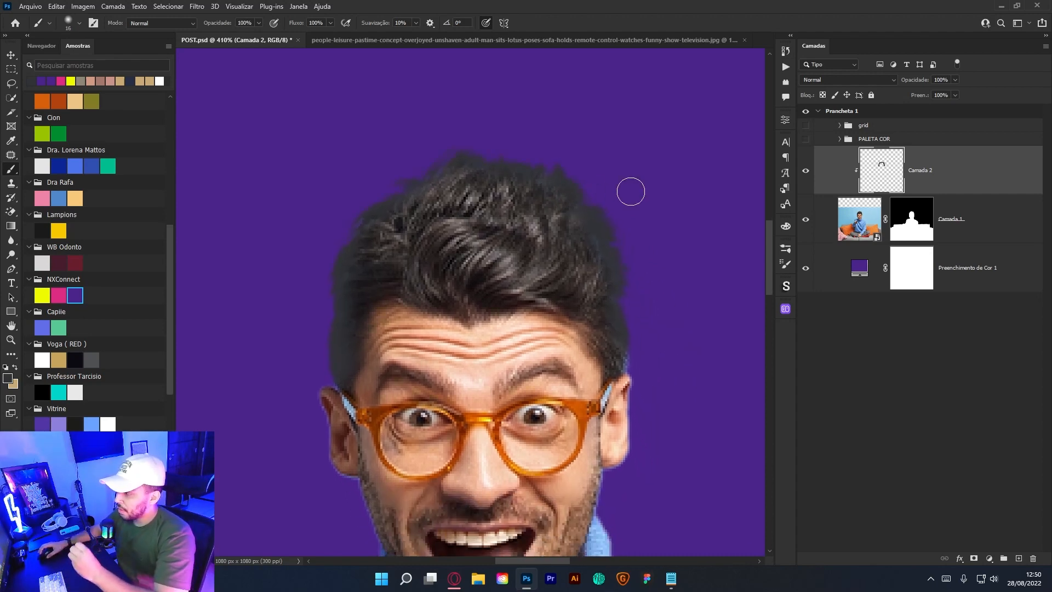
key("ctrl+space")
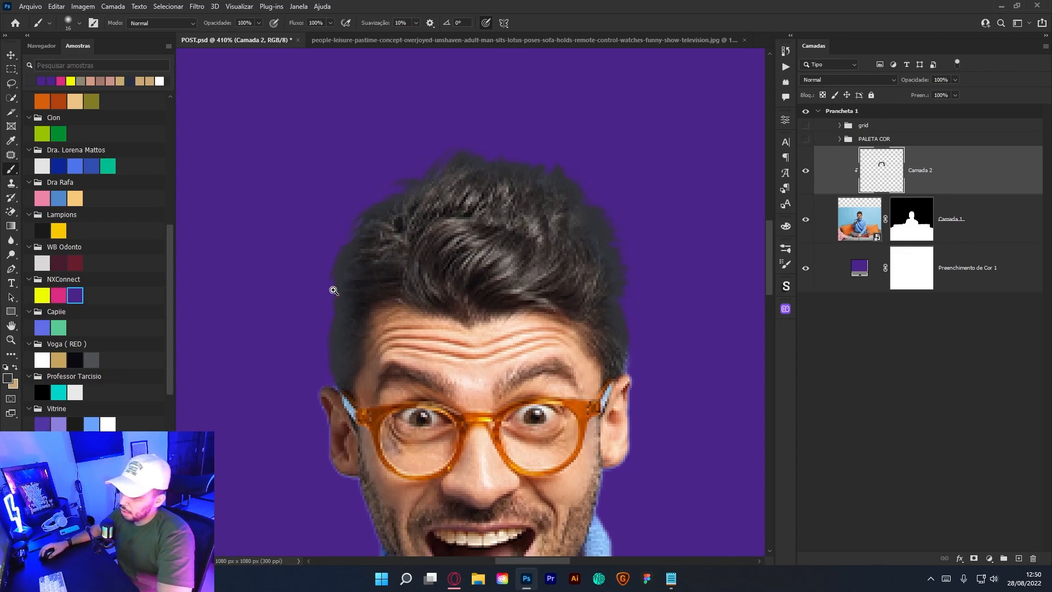
mouse_move(335, 291)
left_mouse_down()
mouse_move(370, 287)
mouse_move(334, 286)
left_mouse_up()
key("space")
left_click_drag(390, 249, 342, 275)
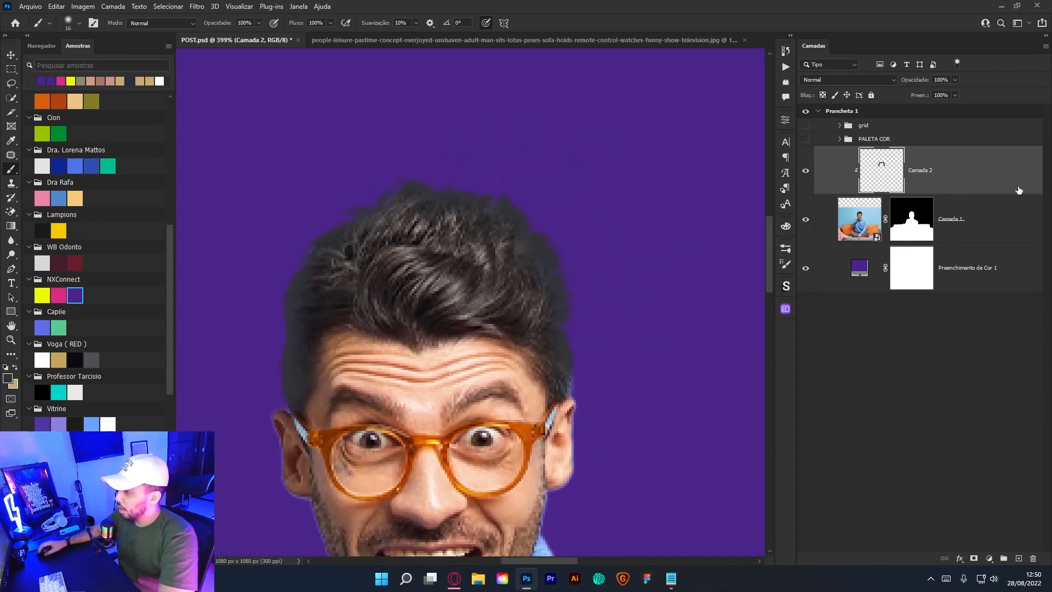
double_click(1021, 177)
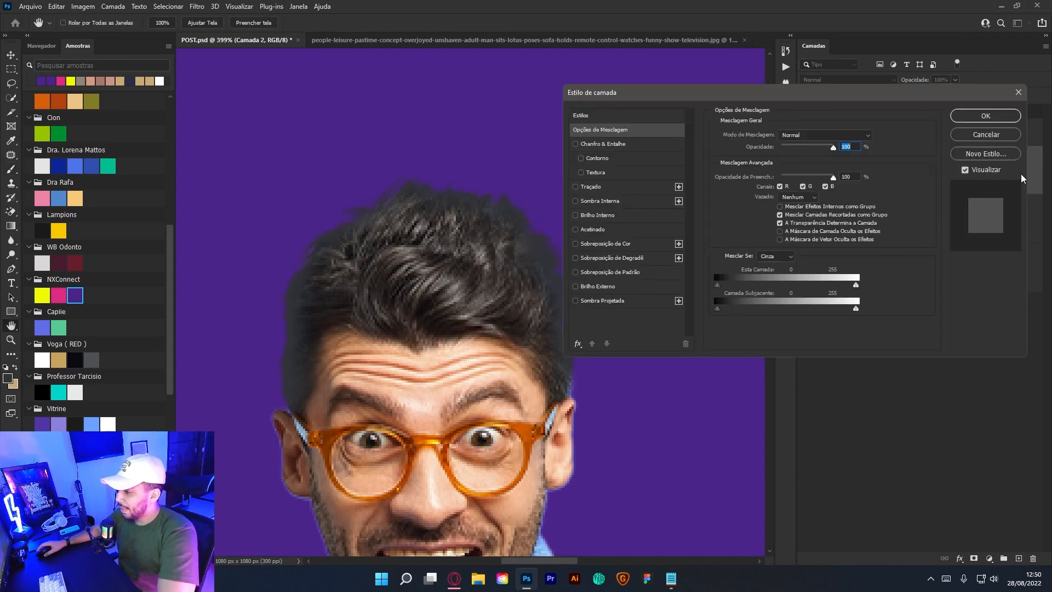
left_click_drag(675, 101, 682, 88)
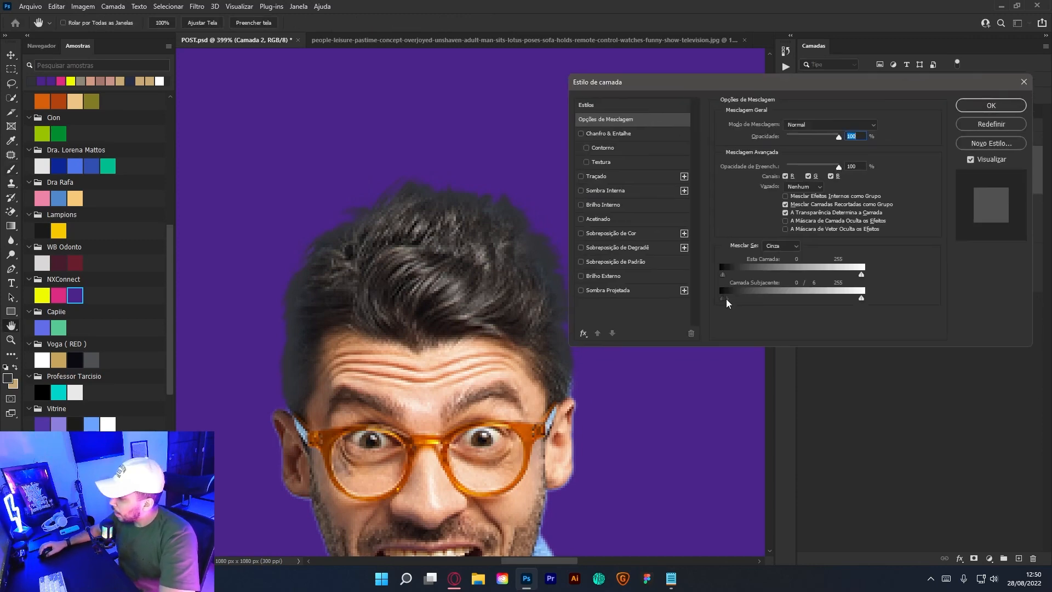
left_click_drag(747, 297, 766, 294)
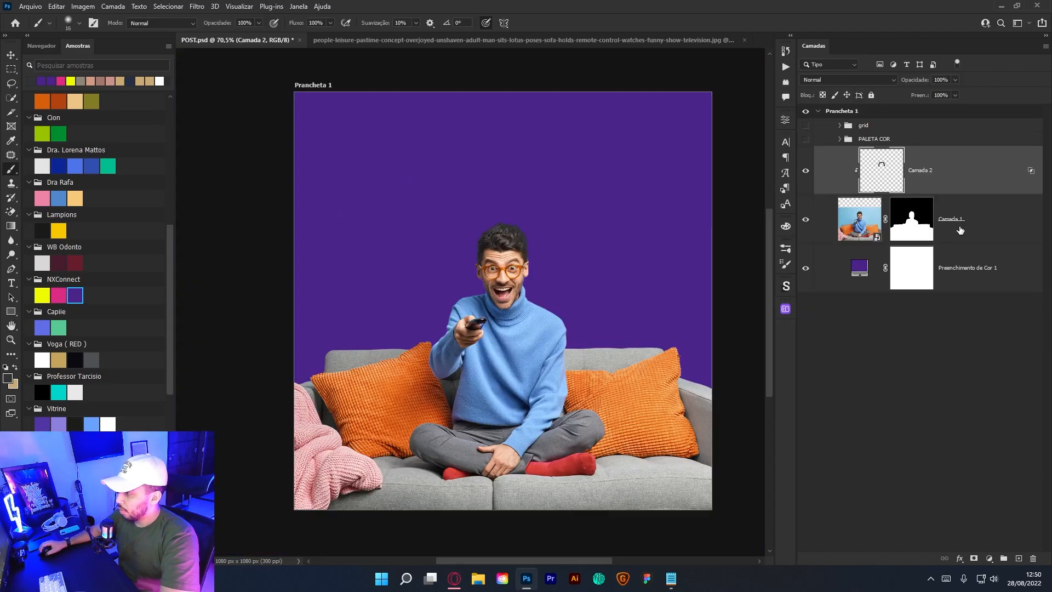
Group Camada 1 and Camada 2 as FOTO, and expand the group with Camada 2 selected.
key("ctrl+g")
double_click(871, 153)
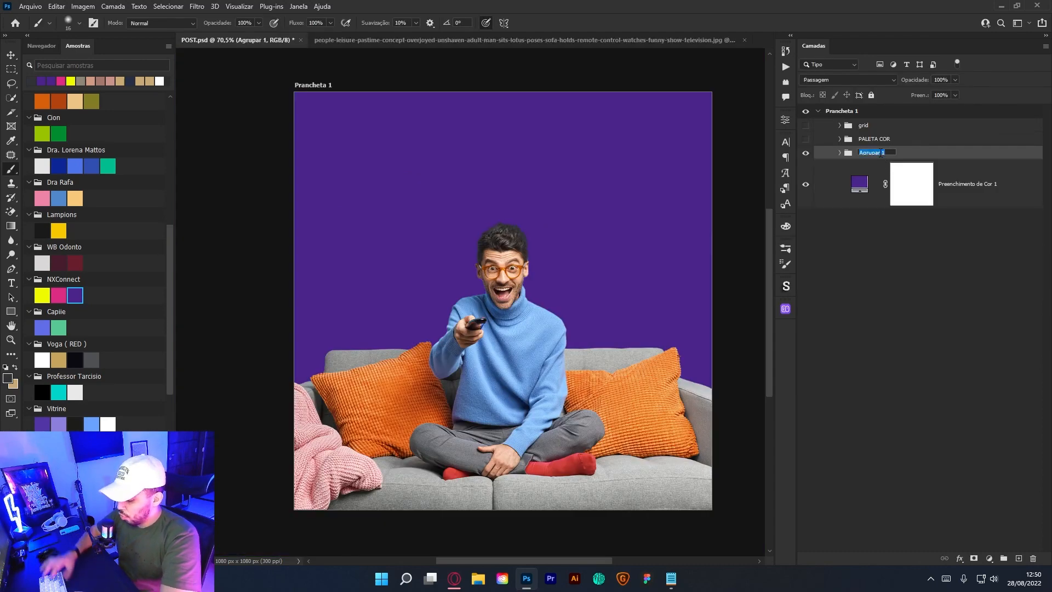
key("Caps_Lock")
type("FOTO")
key("Return")
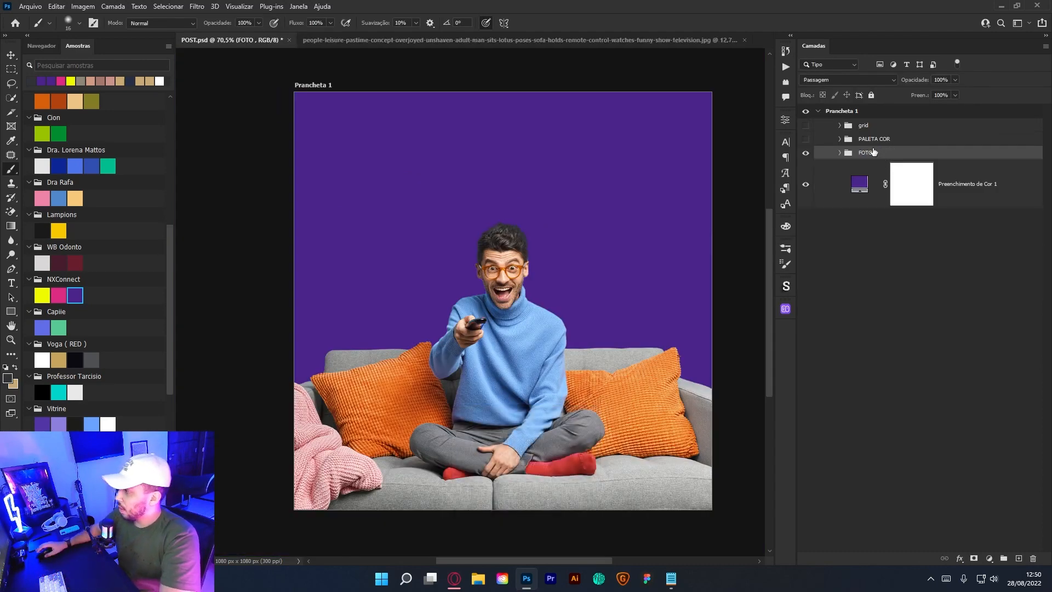
left_click(839, 153)
left_click(940, 191)
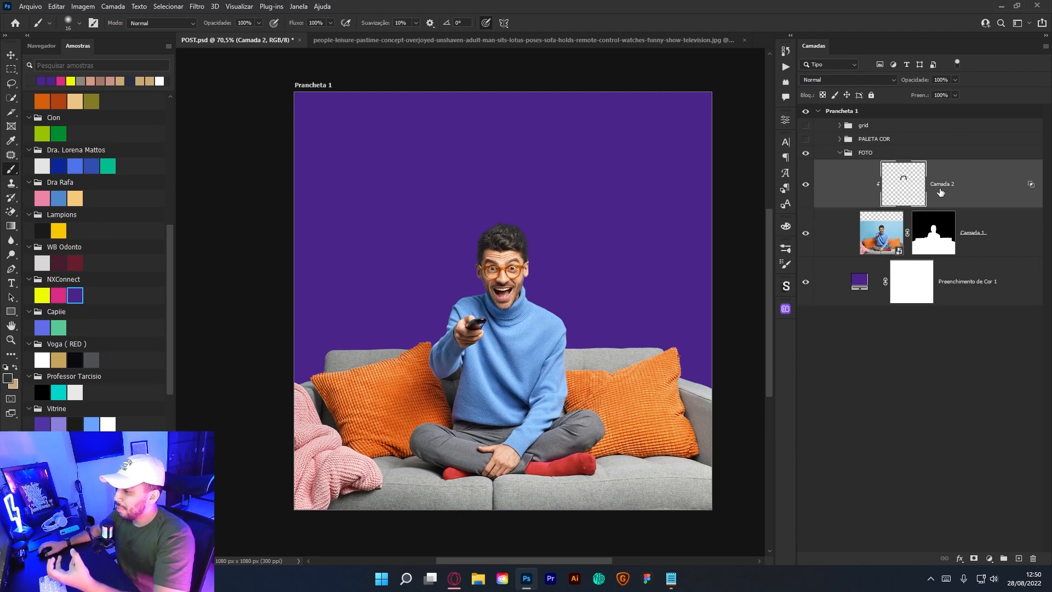
Show the PALETA COR group and switch to the Move tool with most of the artboard in view.
scroll(510, 265, "up", 5)
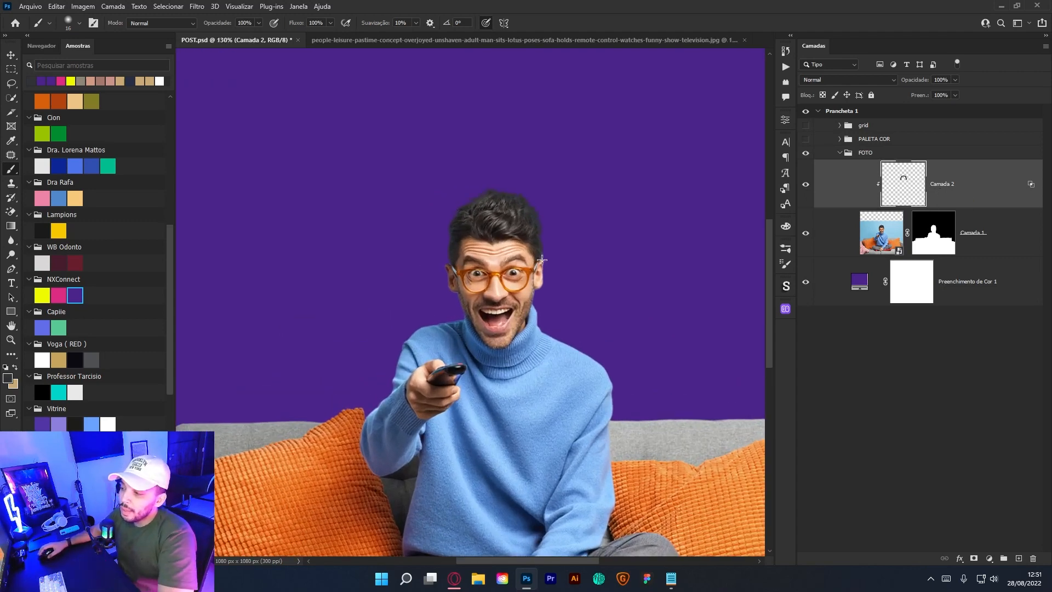
scroll(497, 276, "down", 3)
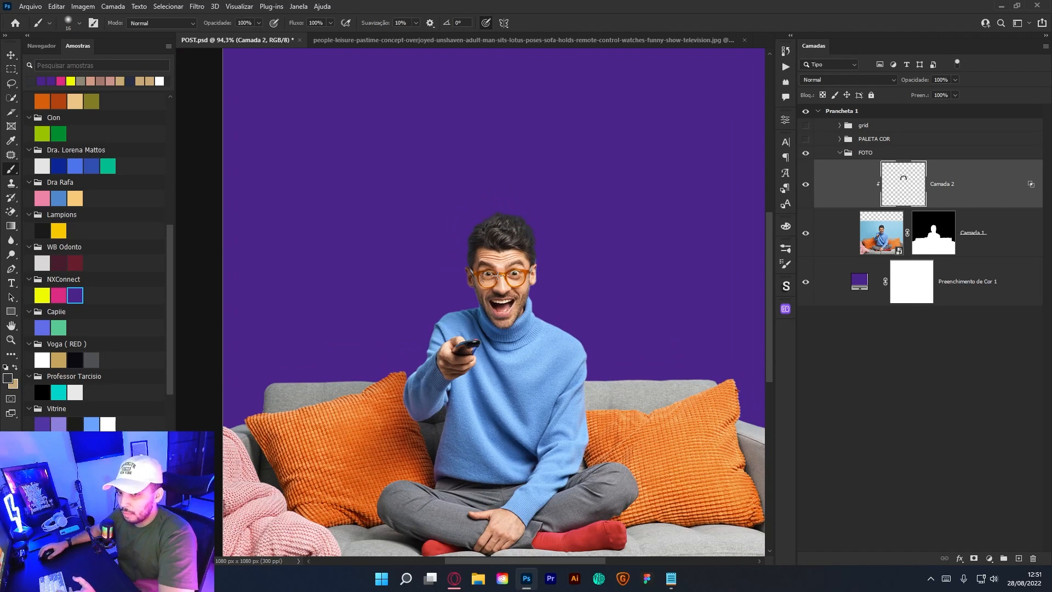
left_click(805, 139)
key("v")
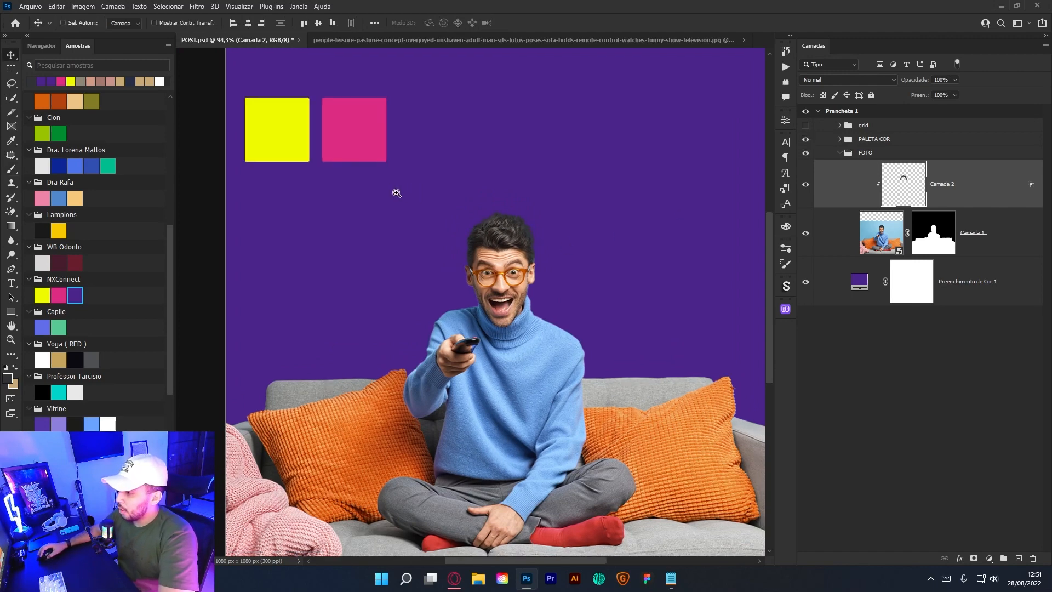
scroll(390, 190, "down", 3)
scroll(465, 245, "up", 2)
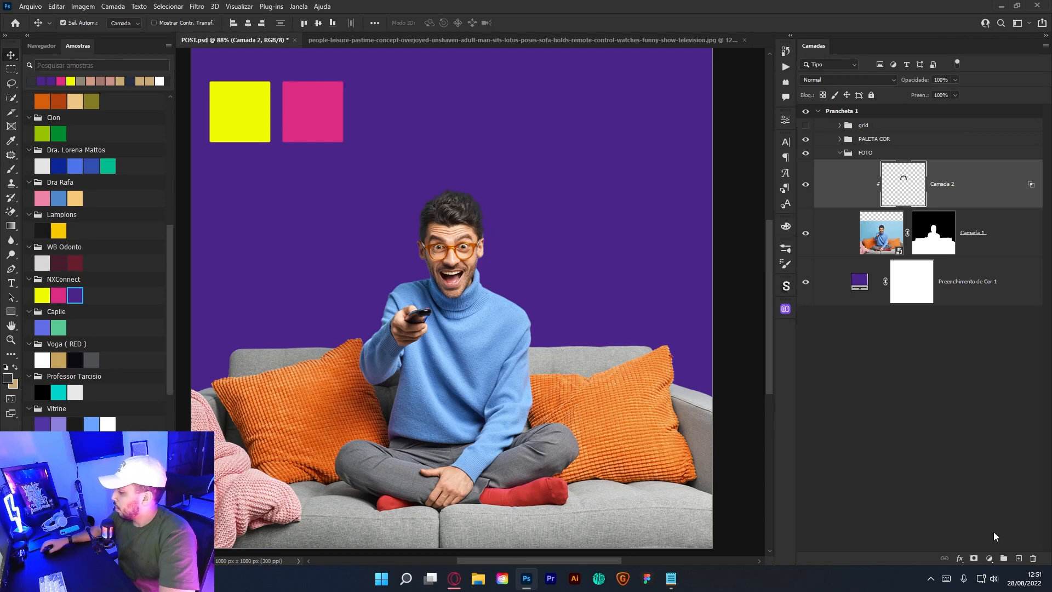
Add a clipped Equilíbrio de Cores adjustment above Camada 2 with midtones at cyan-red -8, magenta-green -17 and yellow-blue +20.
left_click(990, 558)
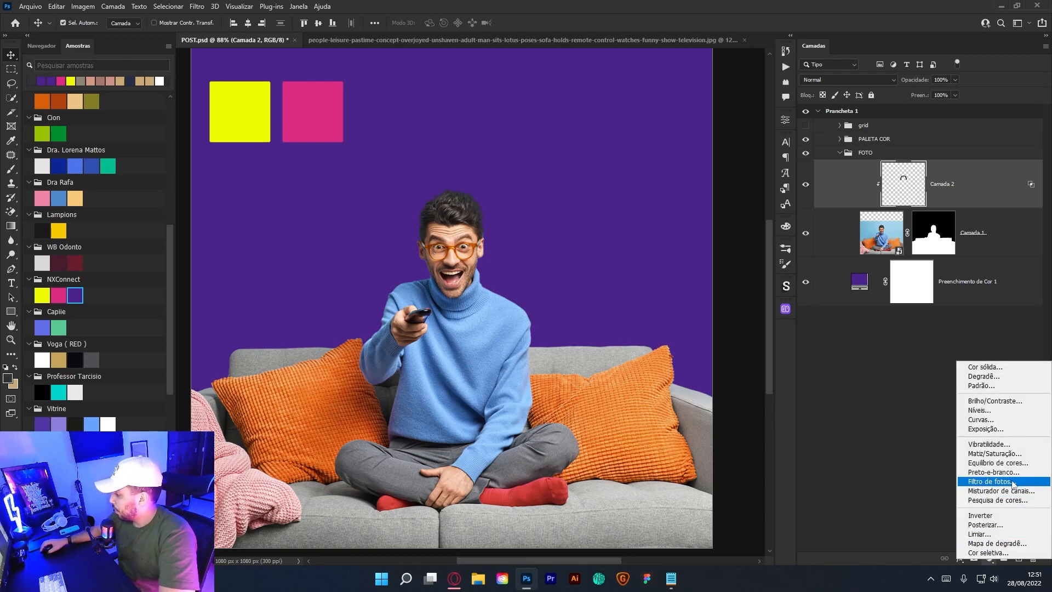
left_click(1016, 463)
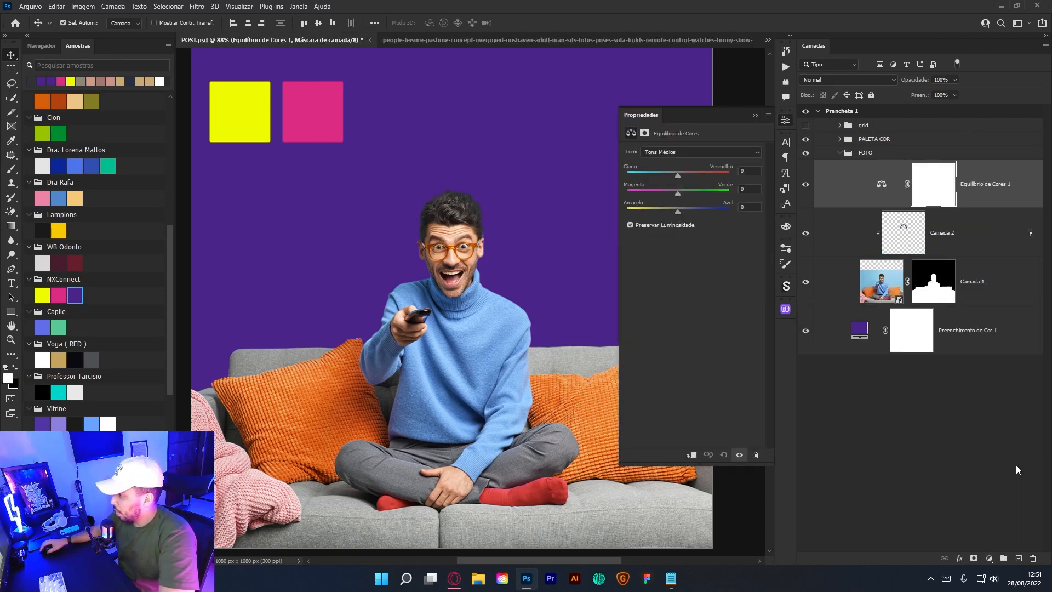
key("ctrl+alt+g")
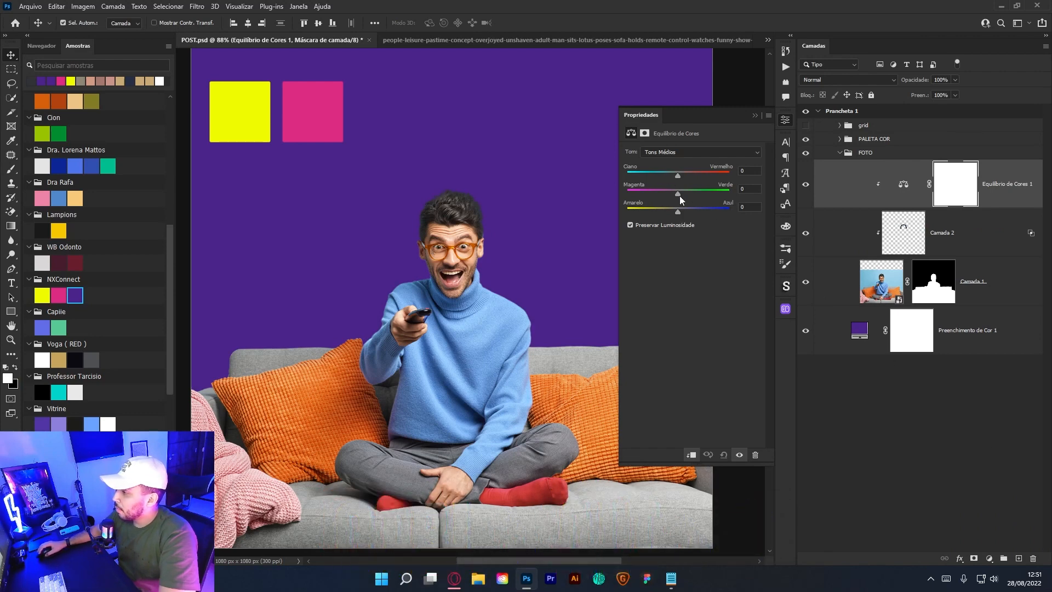
left_click_drag(673, 194, 681, 211)
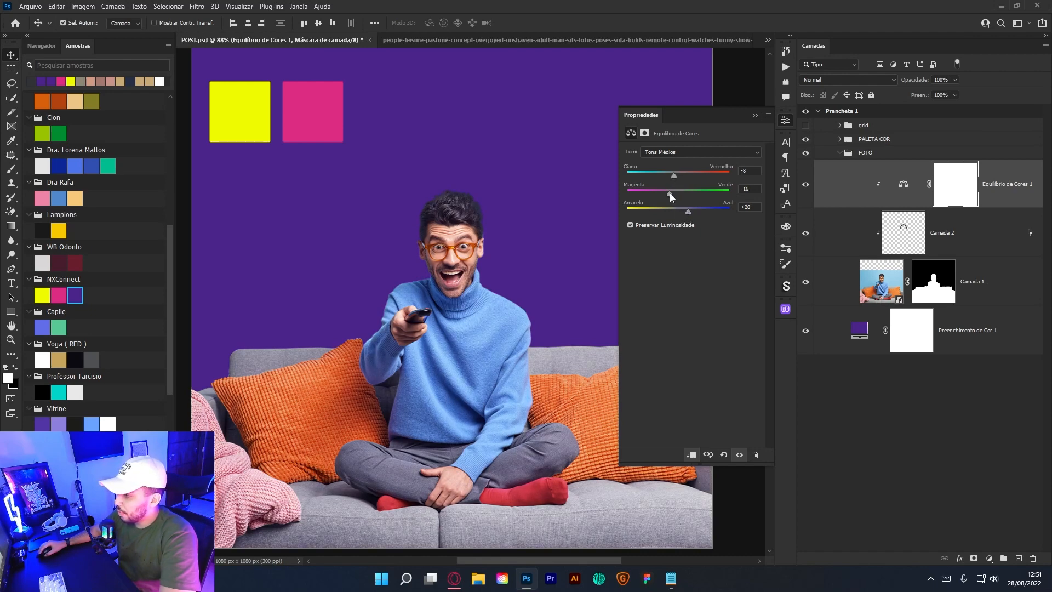
left_click_drag(670, 193, 669, 193)
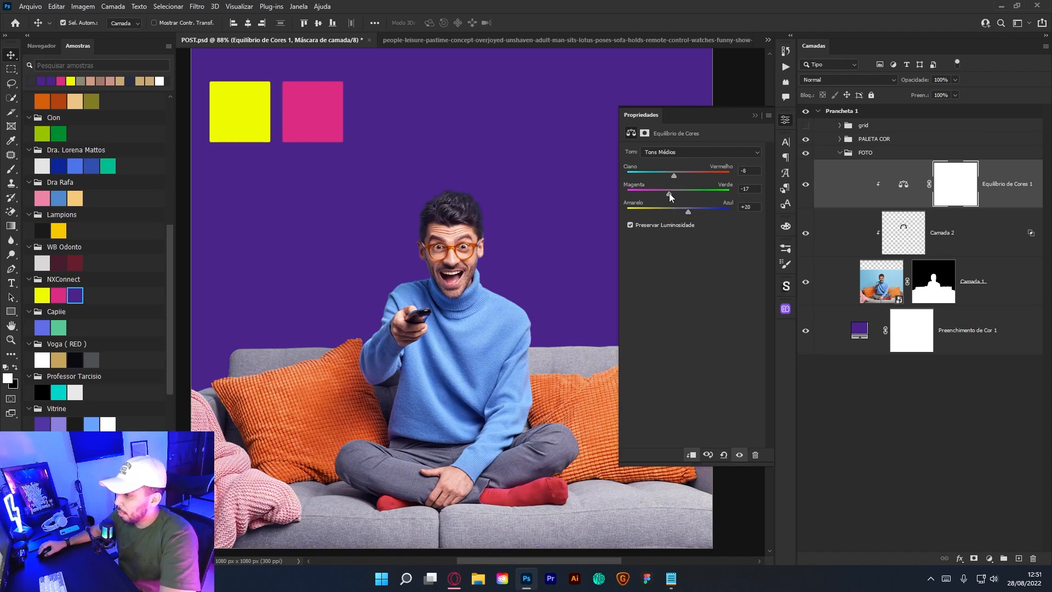
Compare the photo with and without the colour balance adjustment, and save the document.
left_click(806, 187)
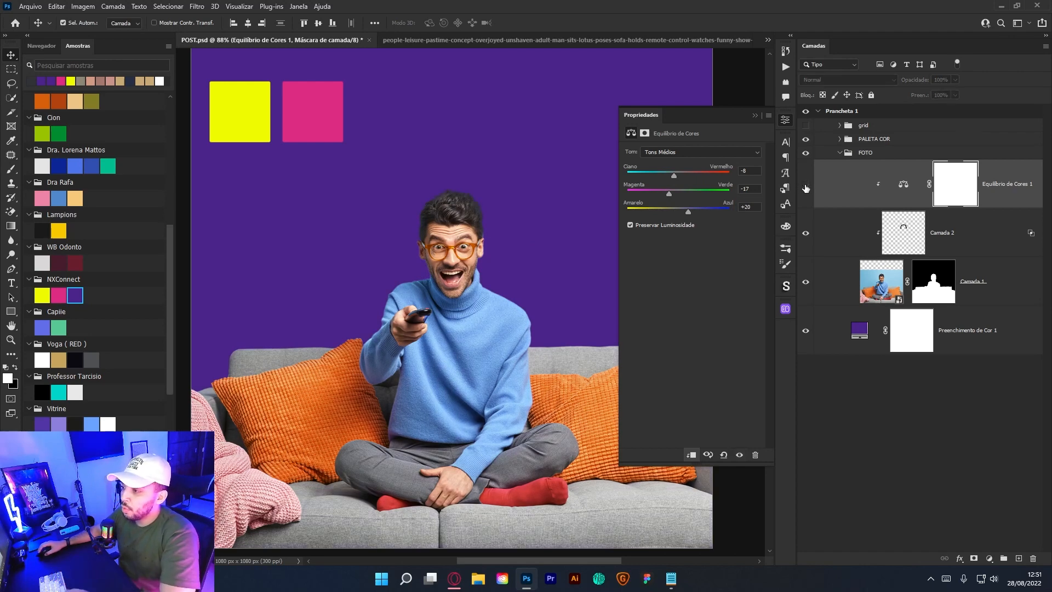
left_click(805, 187)
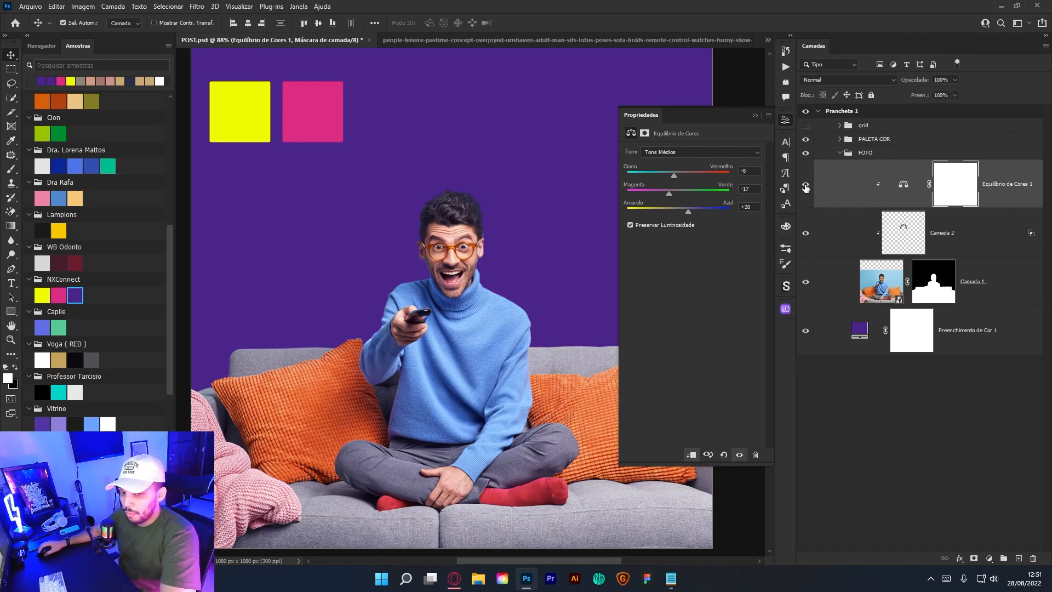
key("ctrl+s")
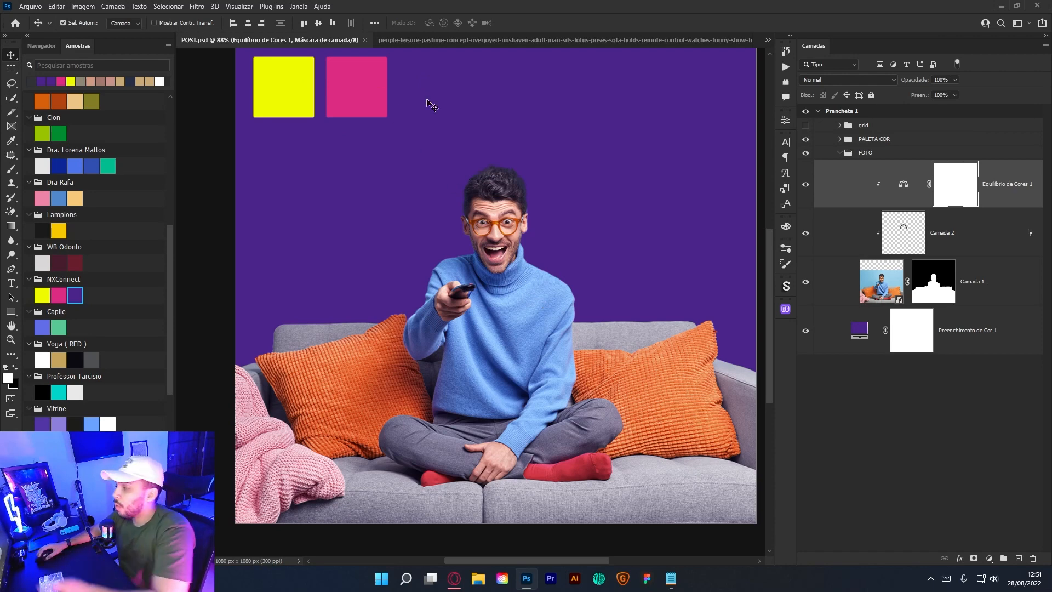
Add a Matiz/Saturação adjustment, place it clipped between Equilíbrio de Cores 1 and Camada 2, and hide the colour balance layer.
left_click(1019, 203)
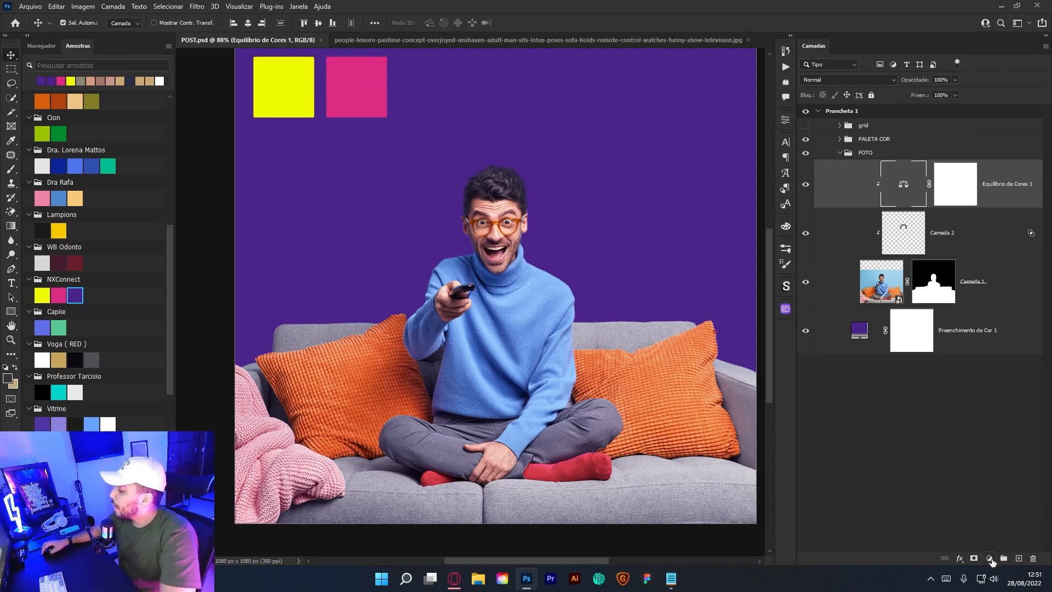
left_click(989, 559)
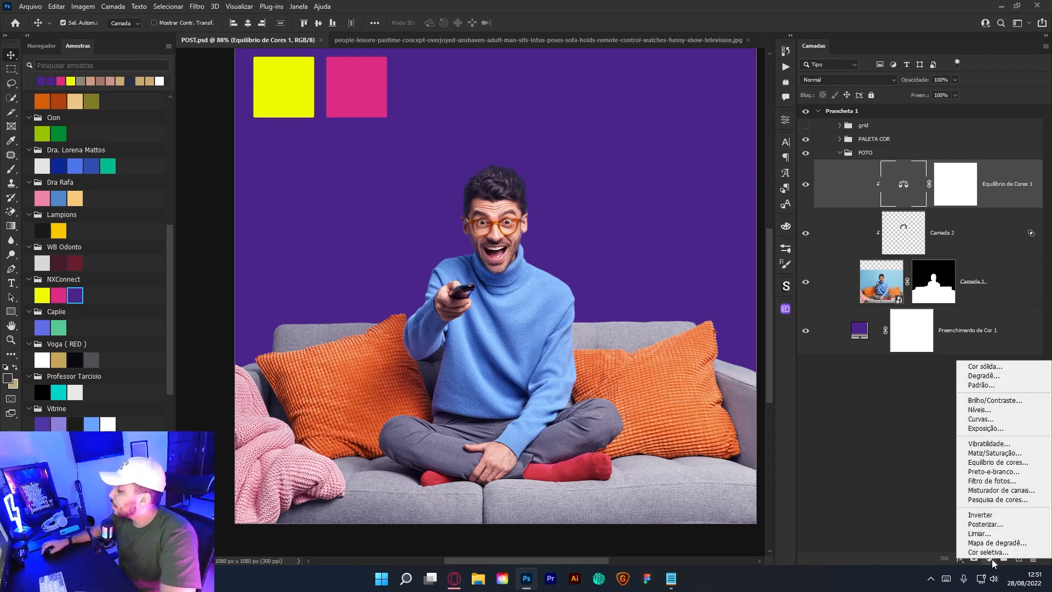
left_click(987, 454)
left_click_drag(964, 206, 967, 243)
left_click(806, 184)
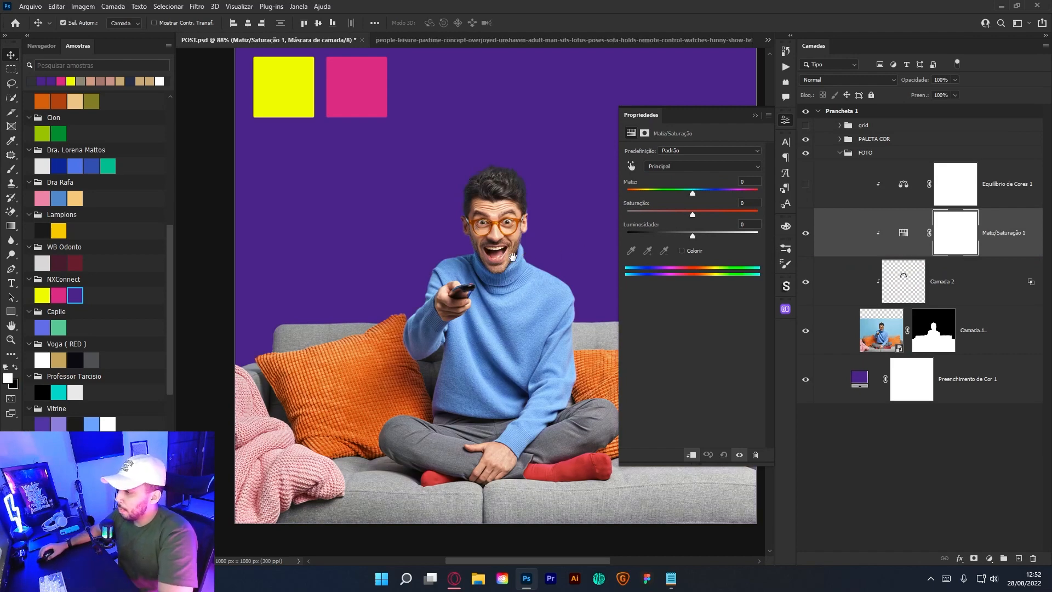
In Matiz/Saturação 1, target the blue sweater's colour range and recolour it pink with hue +104, saturation +61 and lightness -10.
left_click_drag(528, 258, 481, 262)
scroll(476, 253, "up", 3)
left_click(903, 233)
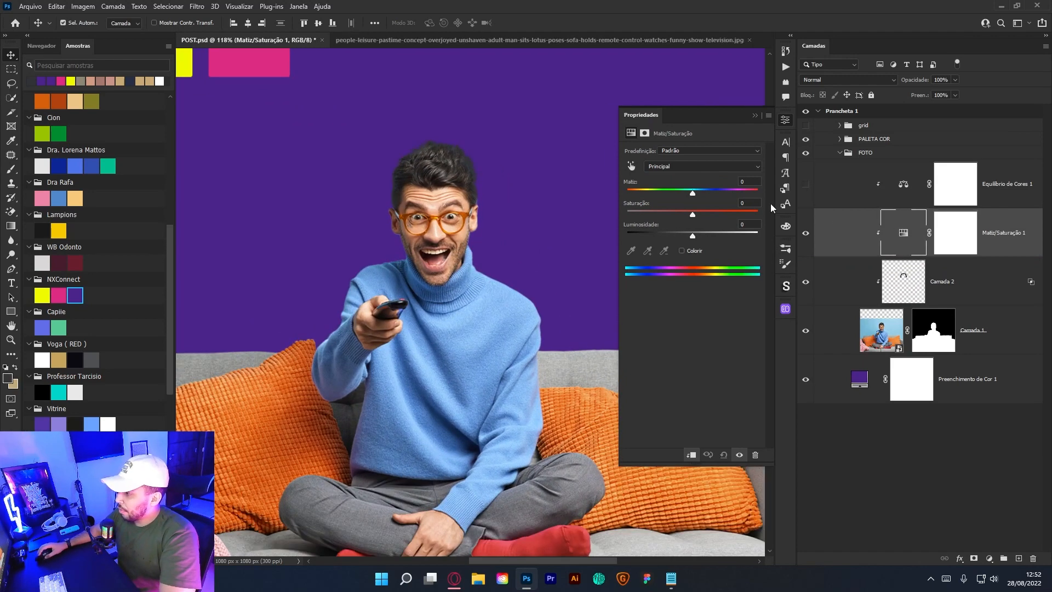
left_click(631, 166)
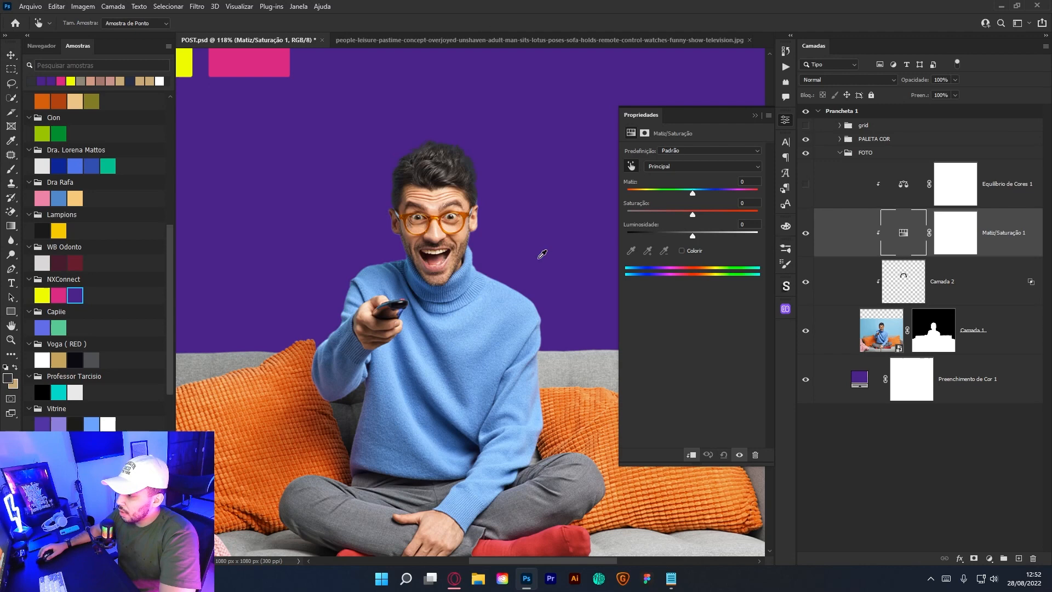
left_click(498, 311)
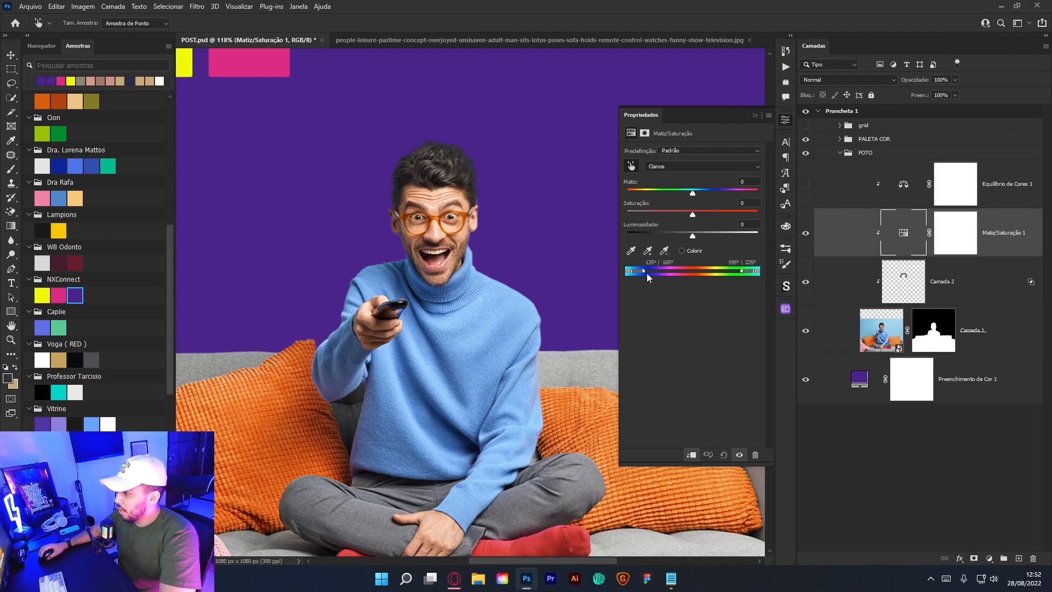
left_click_drag(632, 273, 640, 271)
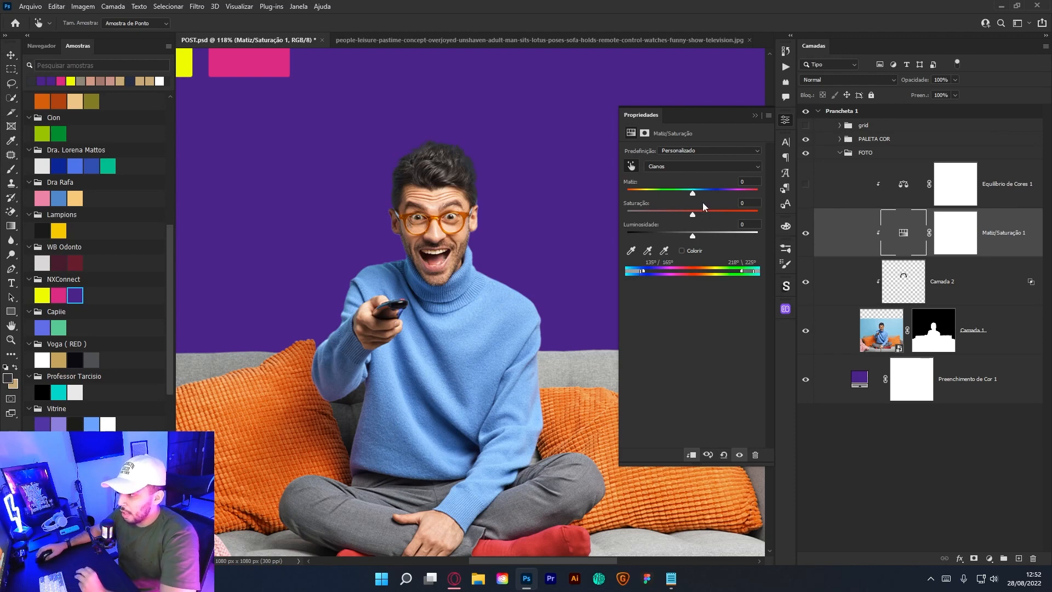
left_click_drag(693, 196, 690, 239)
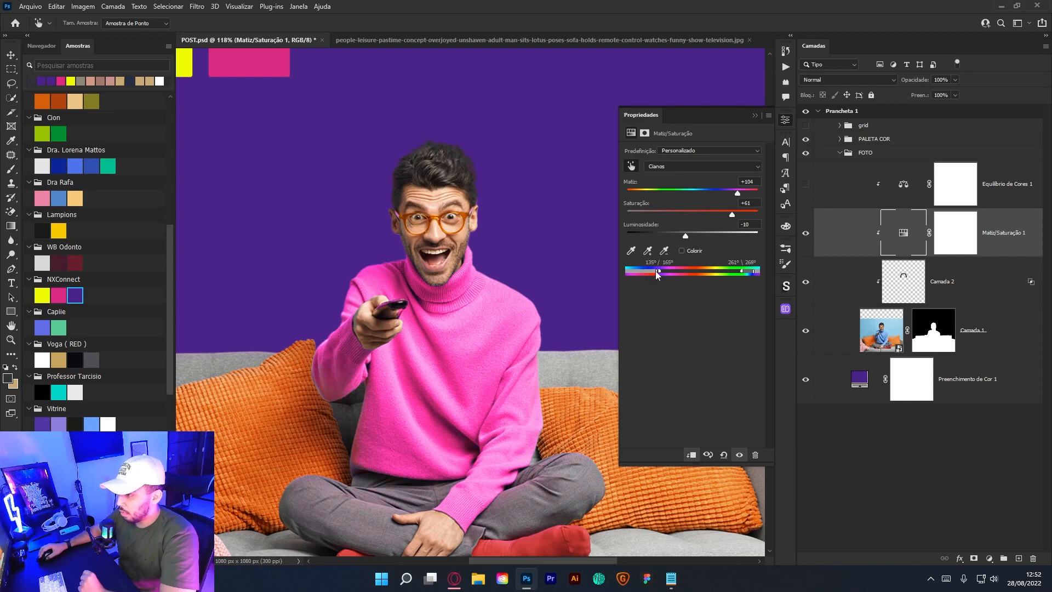
left_click_drag(656, 271, 658, 271)
left_click_drag(452, 227, 439, 222)
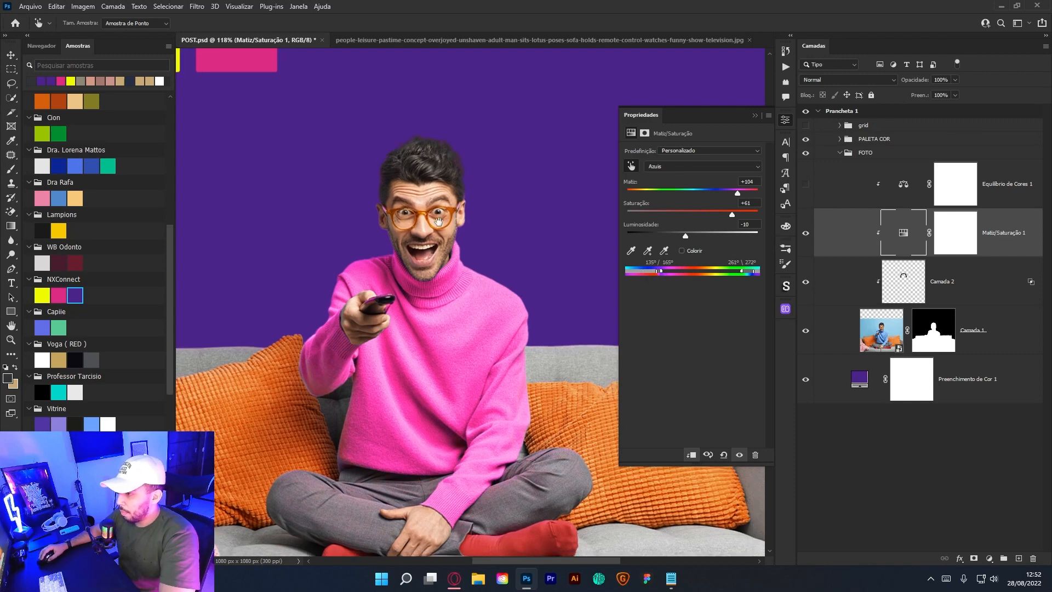
Paint the Matiz/Saturação 1 mask with a soft black brush to remove the recolouring around the man's face and glasses.
left_click(961, 235)
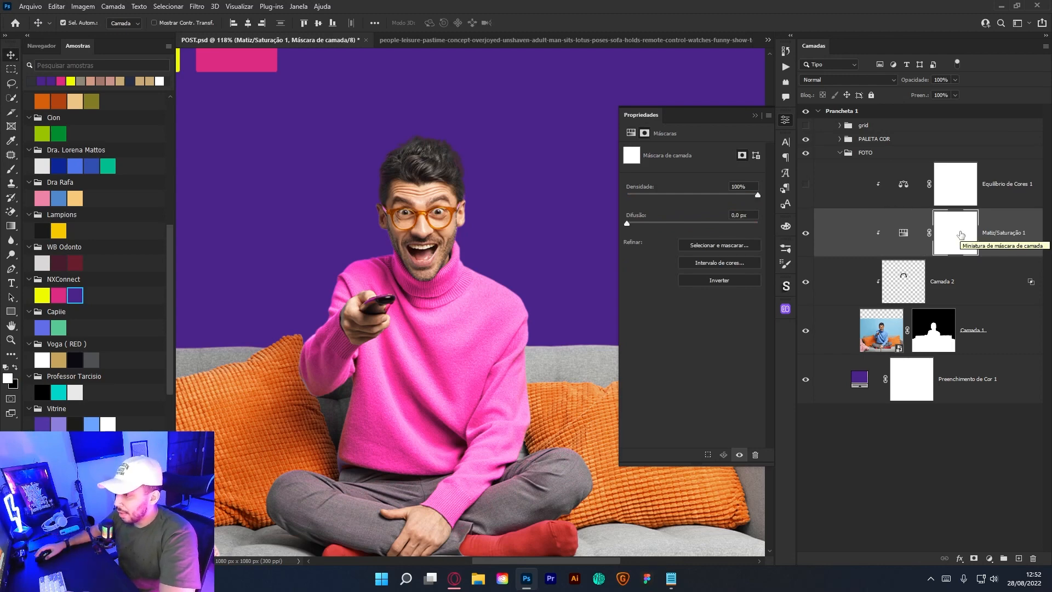
key("b")
key("Caps_Lock")
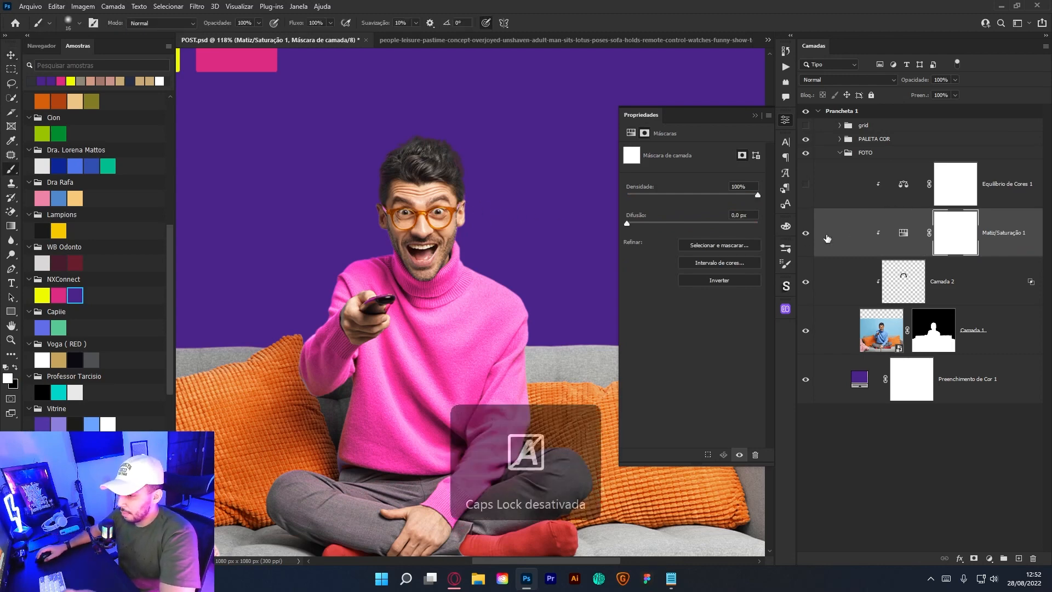
key("x")
left_click_drag(463, 192, 481, 194)
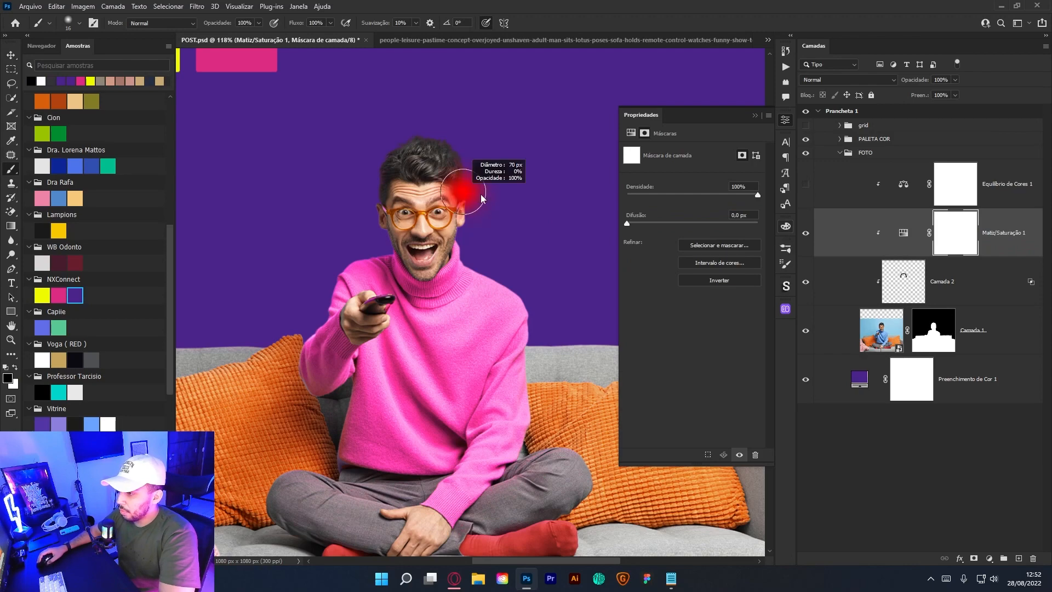
scroll(481, 197, "up", 3)
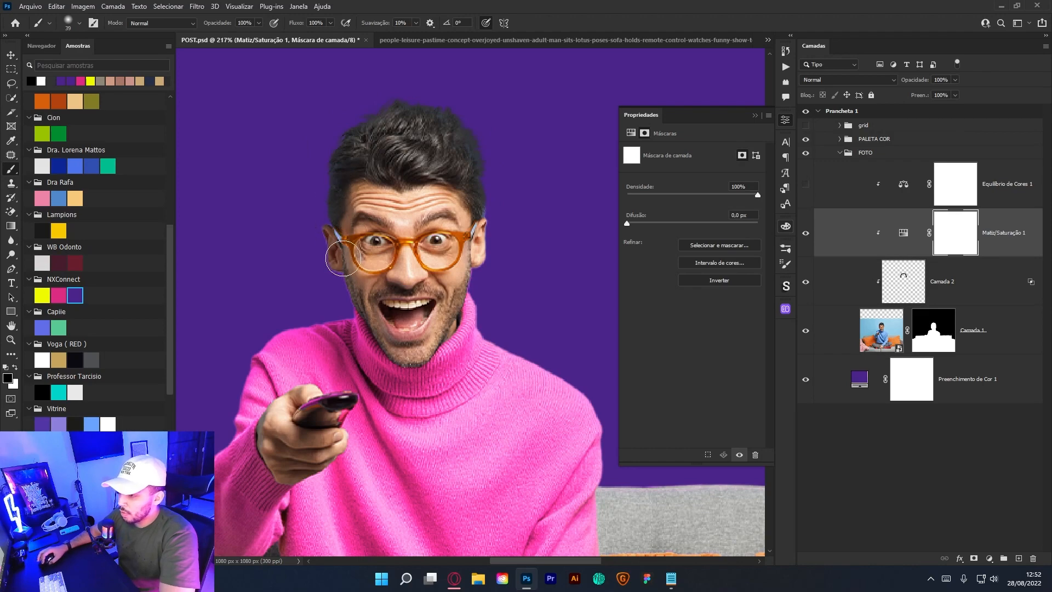
left_click_drag(343, 258, 391, 285)
scroll(471, 241, "down", 3)
left_click_drag(424, 209, 457, 102)
scroll(457, 207, "down", 2)
mouse_move(453, 220)
left_mouse_down()
mouse_move(279, 256)
mouse_move(516, 256)
mouse_move(475, 240)
mouse_move(448, 250)
mouse_move(462, 240)
left_mouse_up()
key("v")
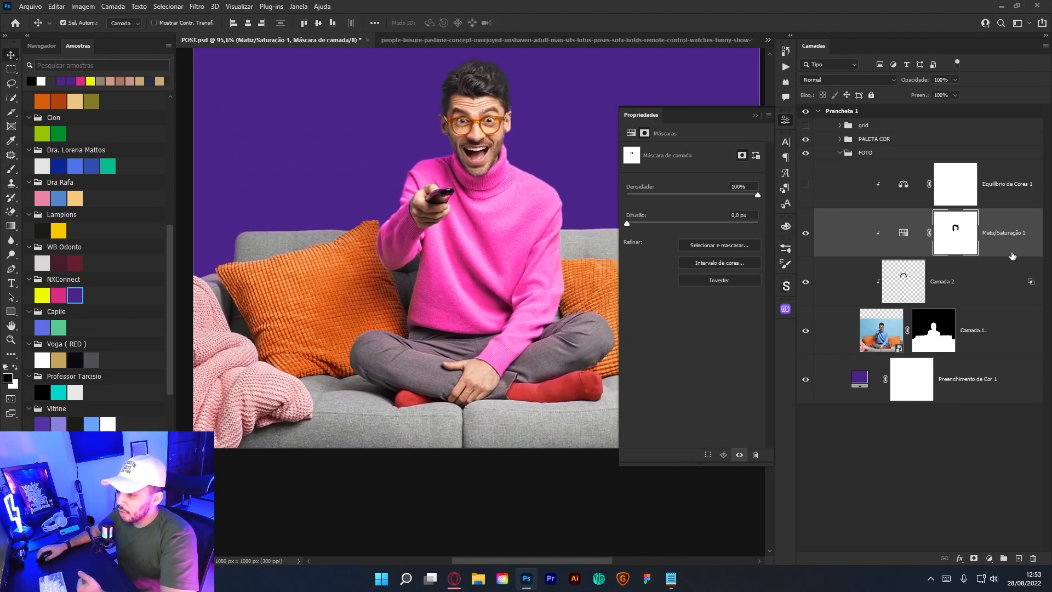
Add a second clipped Matiz/Saturação adjustment directly above Matiz/Saturação 1.
left_click_drag(468, 281, 454, 319)
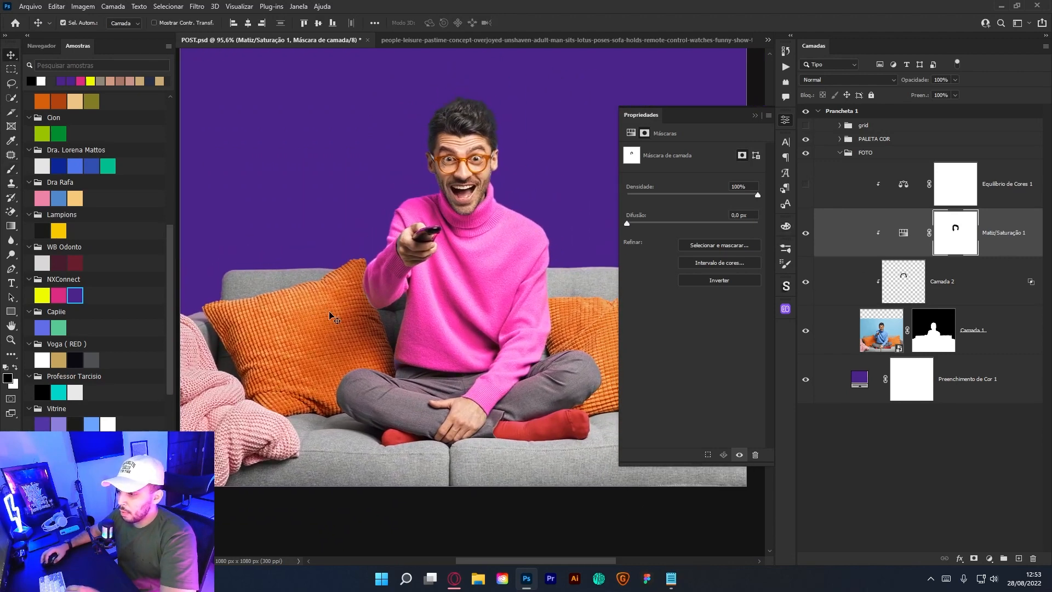
left_click_drag(448, 250, 529, 300)
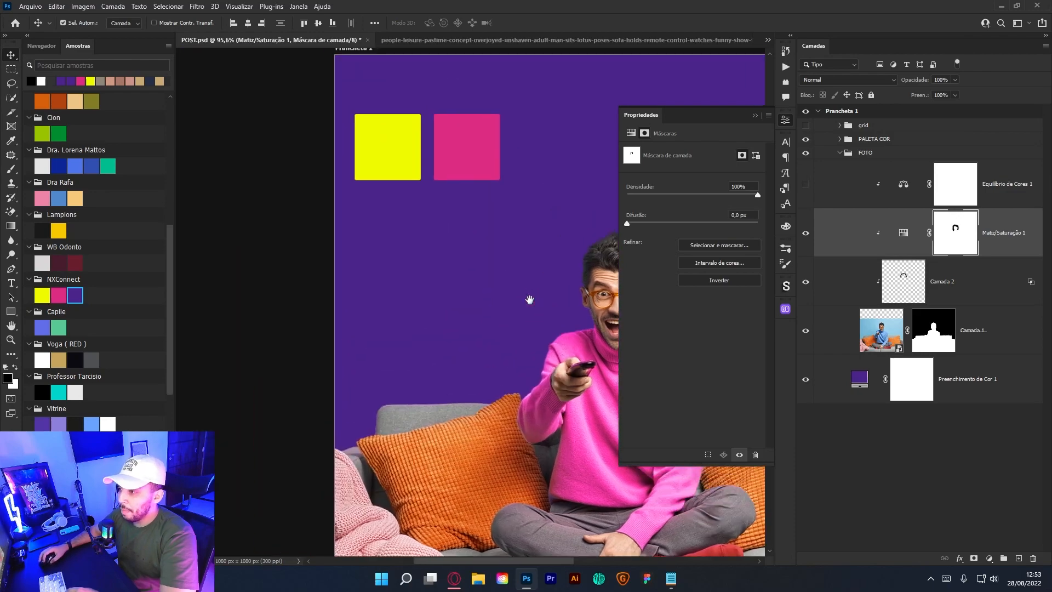
left_click_drag(458, 251, 348, 238)
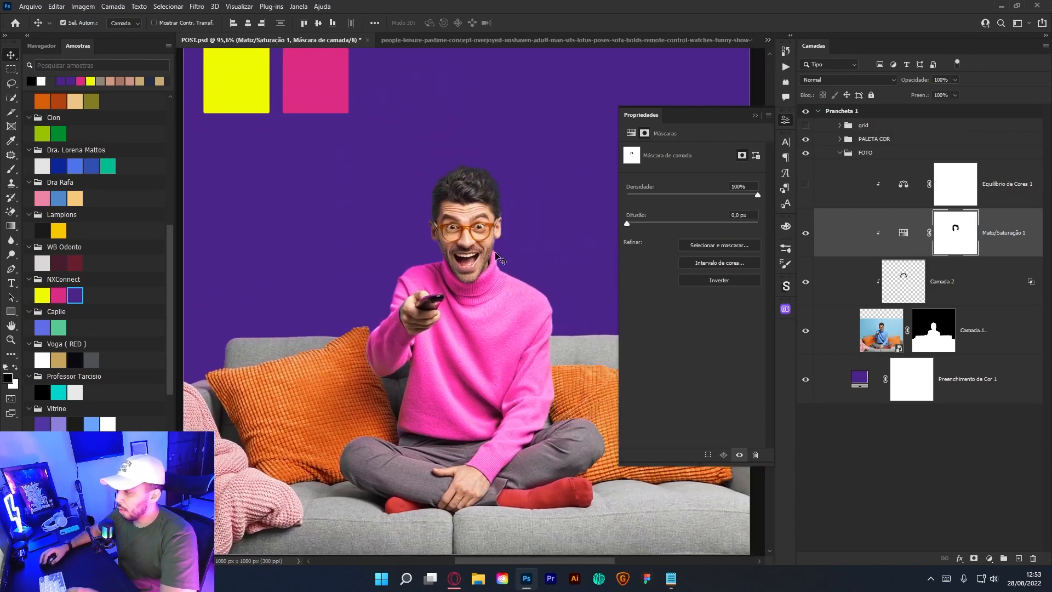
left_click(992, 561)
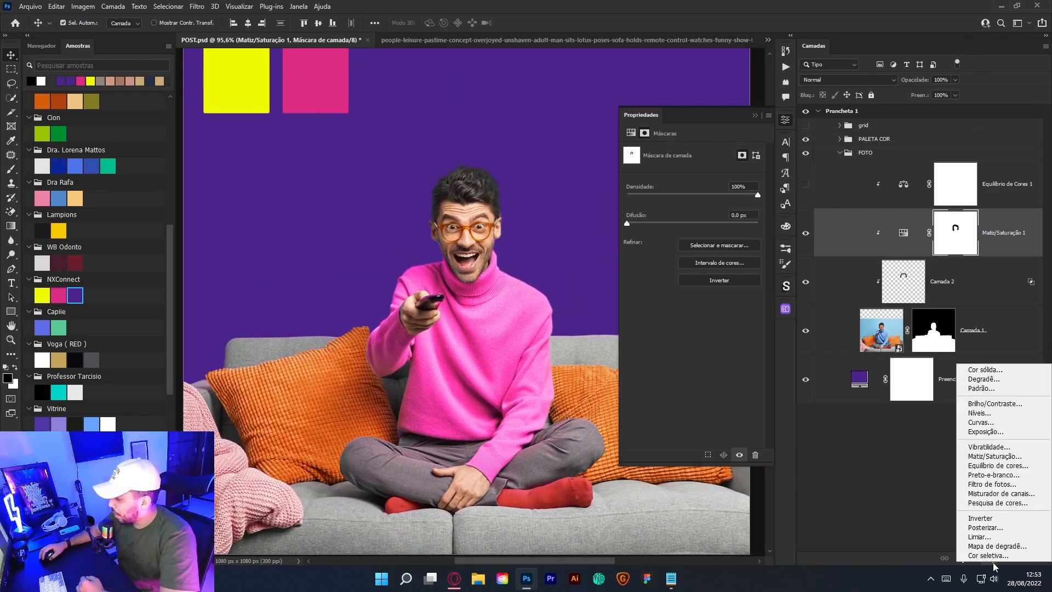
left_click(992, 458)
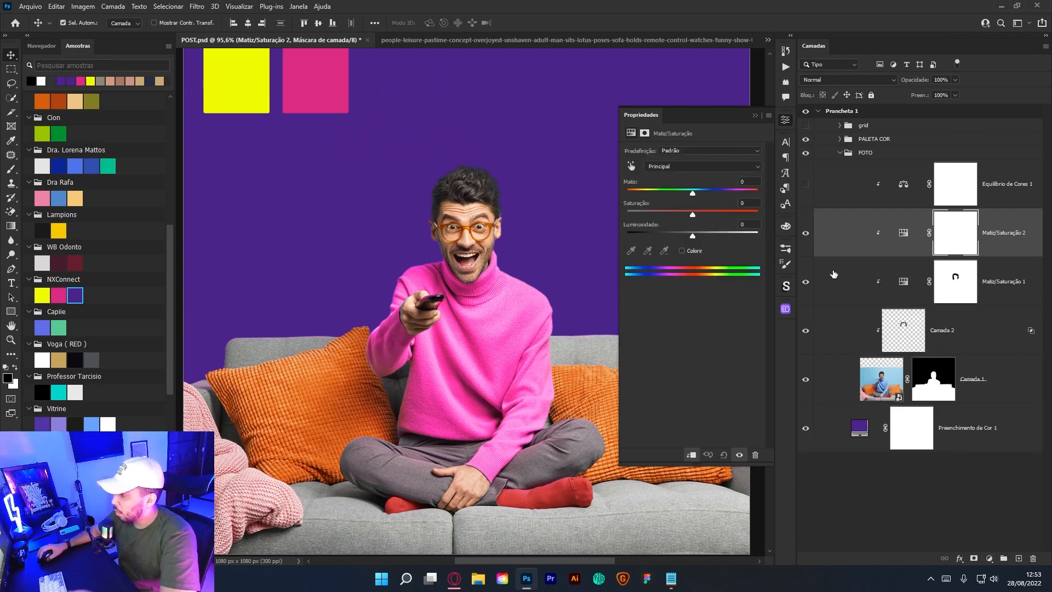
Target the orange cushions' colour range in Matiz/Saturação 2 and recolour them yellow with hue +40, saturation +30 and lightness +5.
left_click(632, 166)
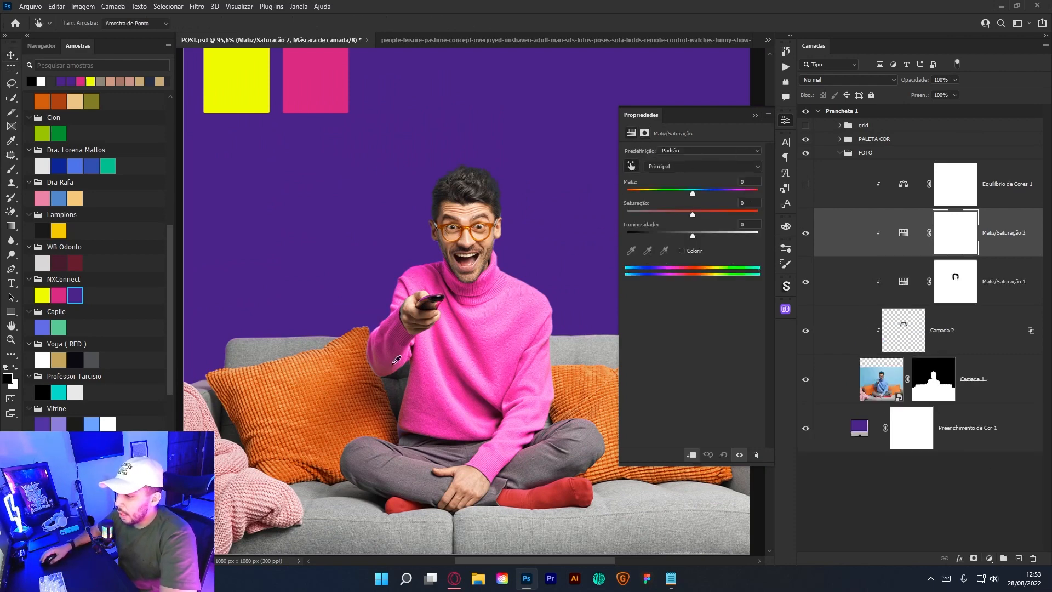
left_click(323, 356)
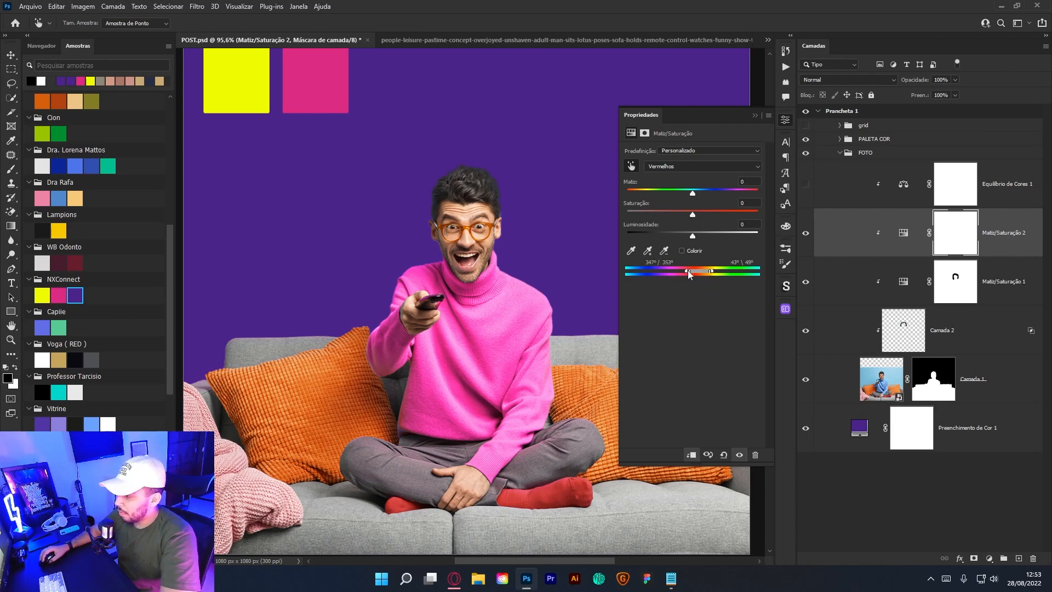
left_click_drag(688, 271, 709, 272)
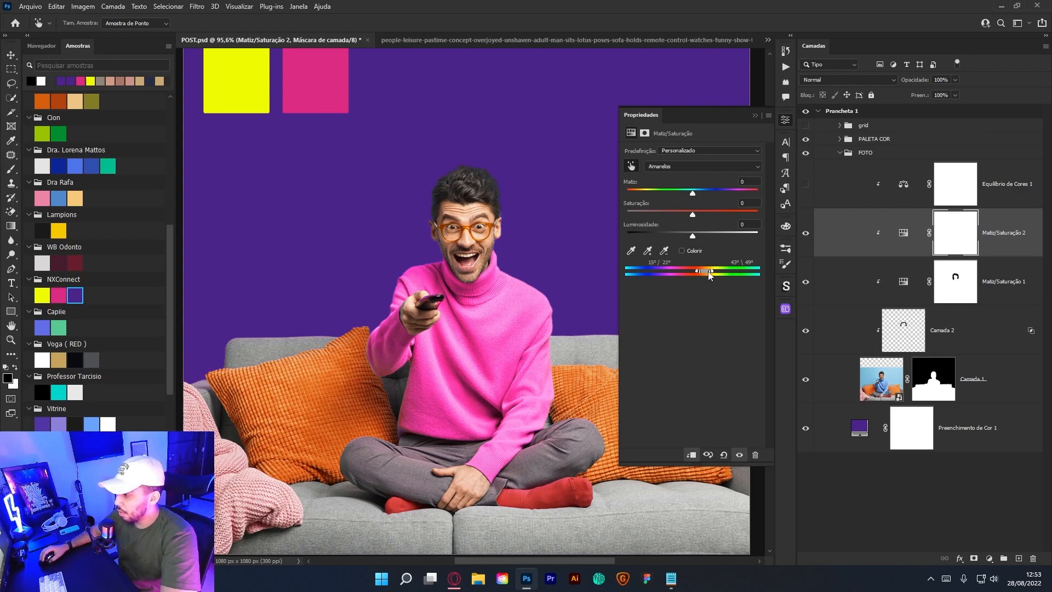
left_click_drag(693, 194, 639, 195)
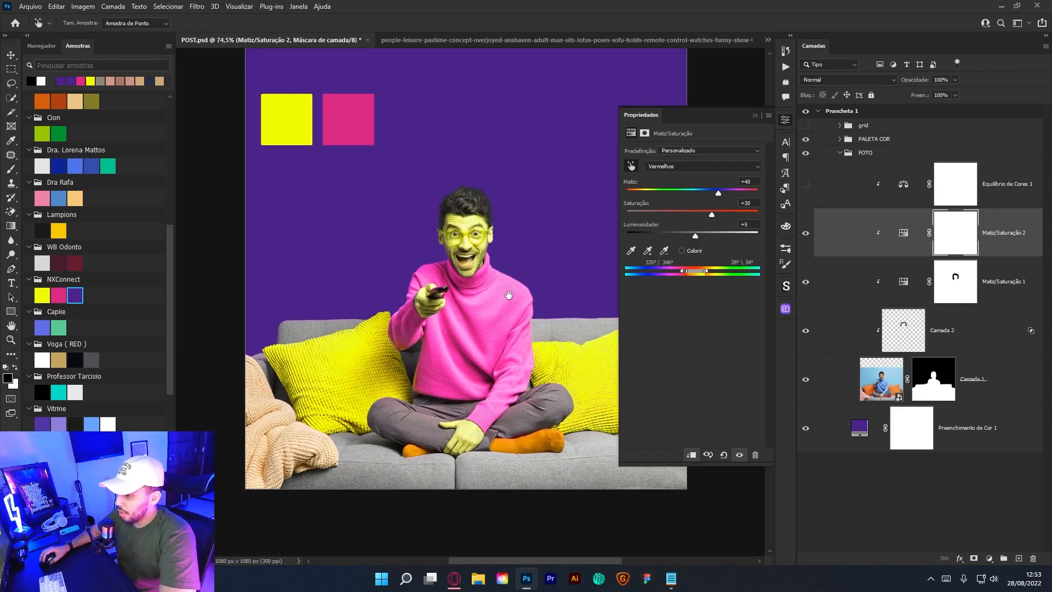
left_click_drag(509, 296, 457, 300)
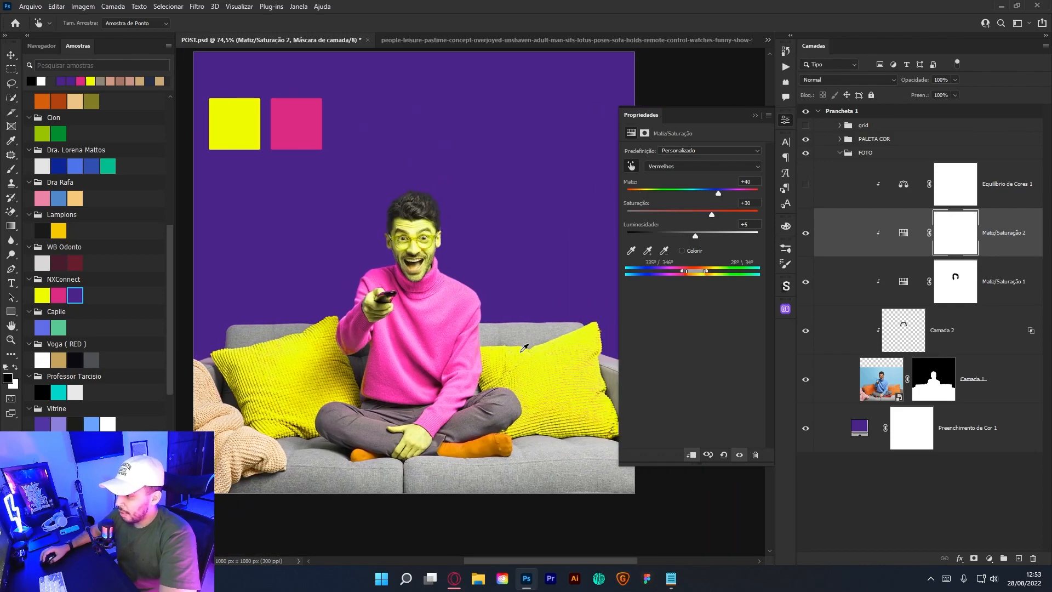
scroll(402, 452, "up", 2)
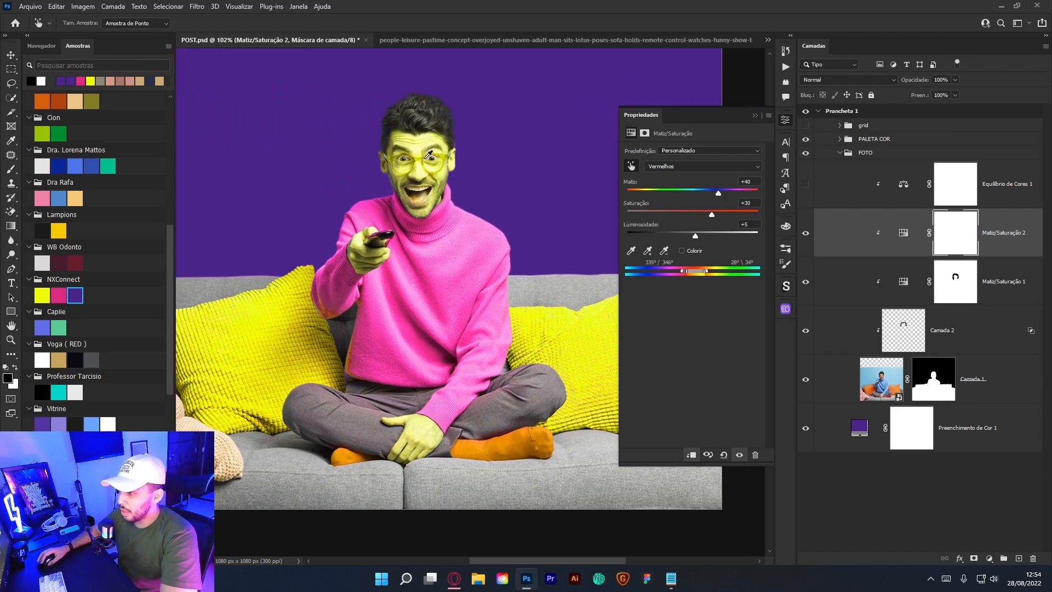
Paint black on the Matiz/Saturação 2 mask over the man's face and raised hand to restore their natural colours.
left_click(959, 239)
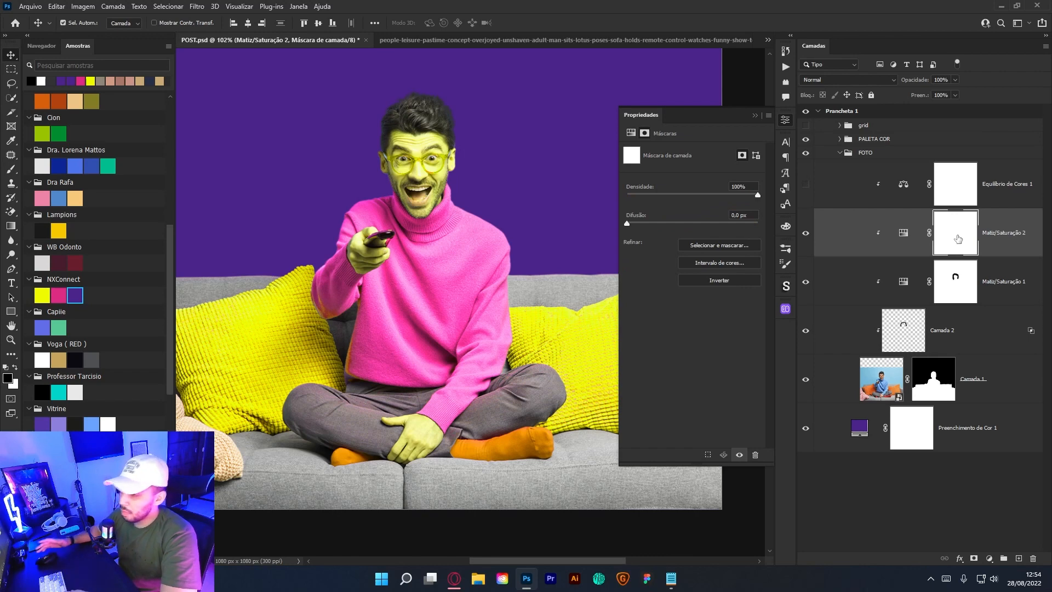
key("b")
left_click_drag(404, 221, 420, 220)
left_click_drag(417, 172, 415, 193)
left_click_drag(394, 143, 446, 174)
left_click_drag(383, 214, 371, 255)
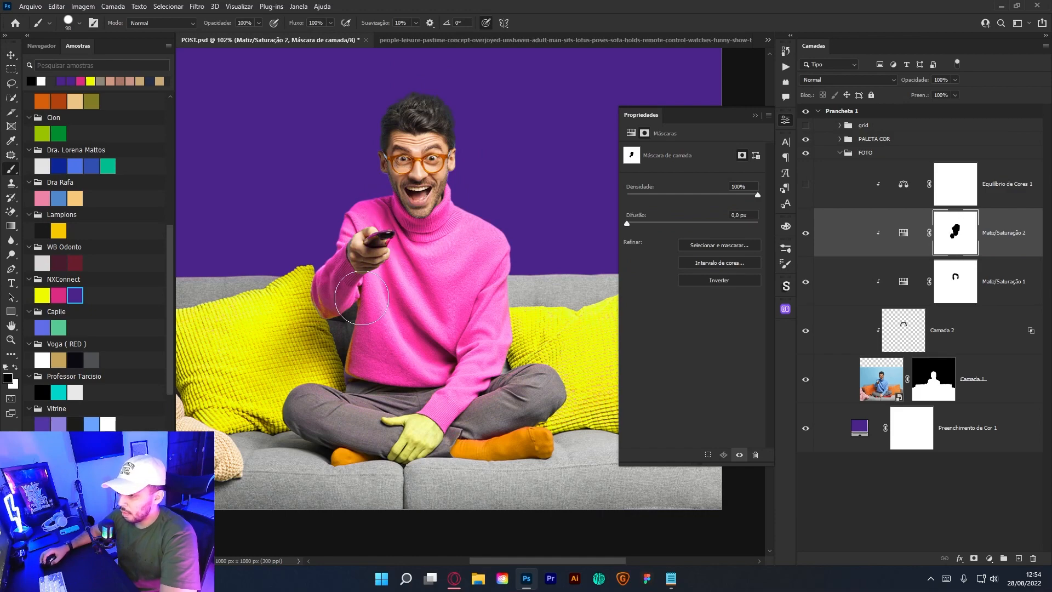
Continue the Matiz/Saturação 2 mask over the sweater and raised arm's sleeve, using a hard 32 px brush for the sleeve's edge.
left_click_drag(361, 299, 350, 299)
left_click_drag(362, 352, 366, 373)
left_click_drag(318, 298, 393, 289)
left_click_drag(380, 319, 343, 319)
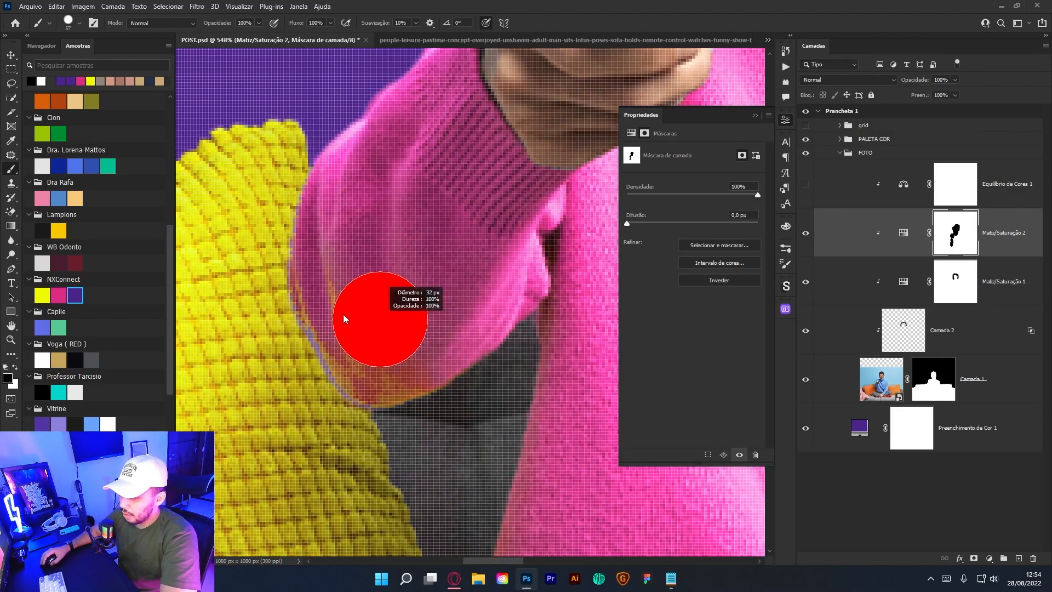
mouse_move(344, 274)
left_mouse_down()
mouse_move(386, 352)
mouse_move(417, 357)
mouse_move(539, 289)
left_mouse_up()
key("ctrl+1")
Mask the man's resting hand and both socks out of the Matiz/Saturação 2 adjustment.
left_click_drag(559, 372, 467, 320)
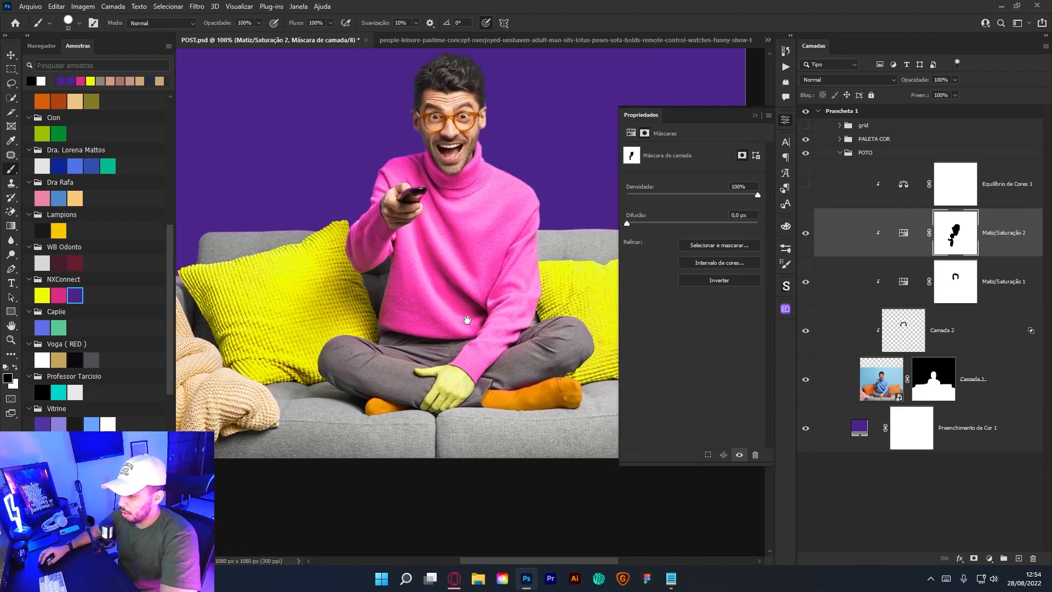
mouse_move(450, 378)
left_mouse_down()
mouse_move(452, 418)
mouse_move(418, 407)
left_mouse_up()
left_click_drag(495, 401, 573, 398)
left_click_drag(539, 377, 593, 377)
mouse_move(593, 377)
left_mouse_down()
mouse_move(412, 361)
mouse_move(423, 383)
left_mouse_up()
mouse_move(374, 411)
left_mouse_down()
mouse_move(362, 410)
mouse_move(434, 394)
mouse_move(475, 399)
left_mouse_up()
mouse_move(460, 379)
left_mouse_down()
mouse_move(406, 351)
mouse_move(469, 361)
mouse_move(448, 332)
mouse_move(458, 340)
left_mouse_up()
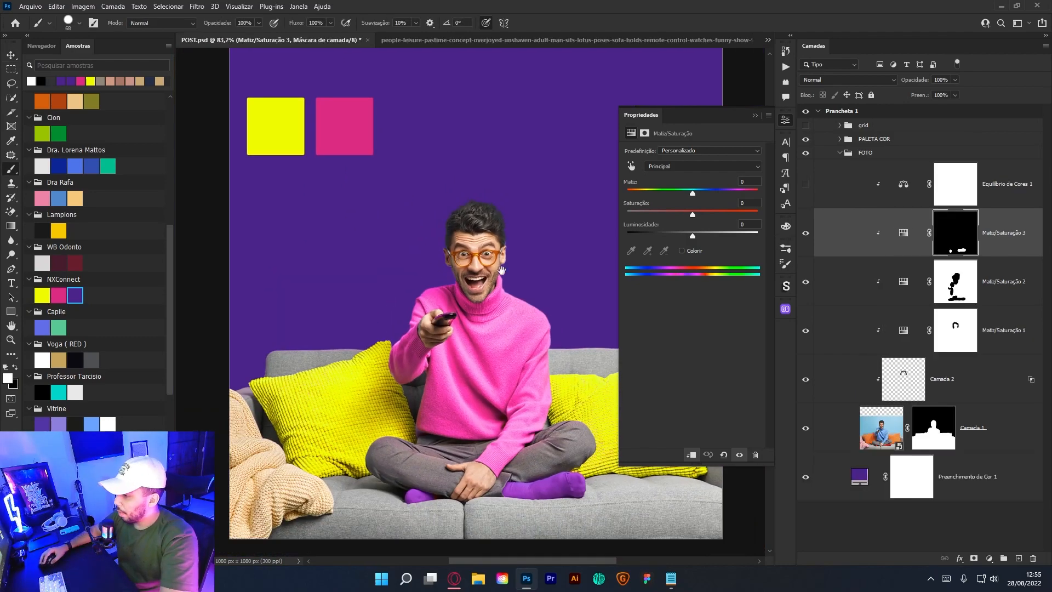
Show the Equilíbrio de Cores 1 adjustment and hide the PALETA COR group, with the whole artboard in view.
left_click_drag(512, 271, 455, 275)
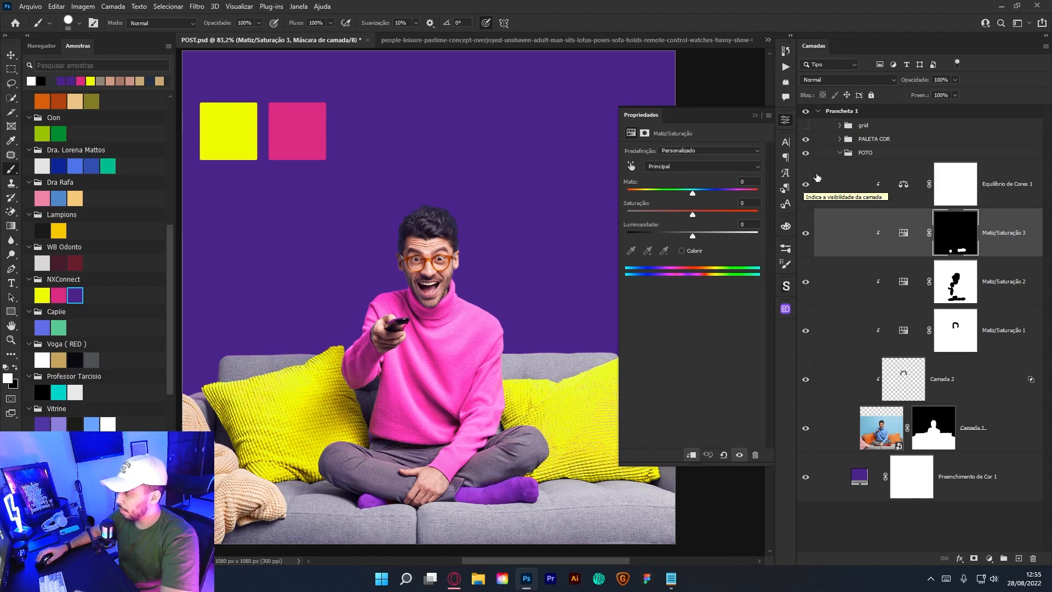
scroll(568, 195, "down", 2)
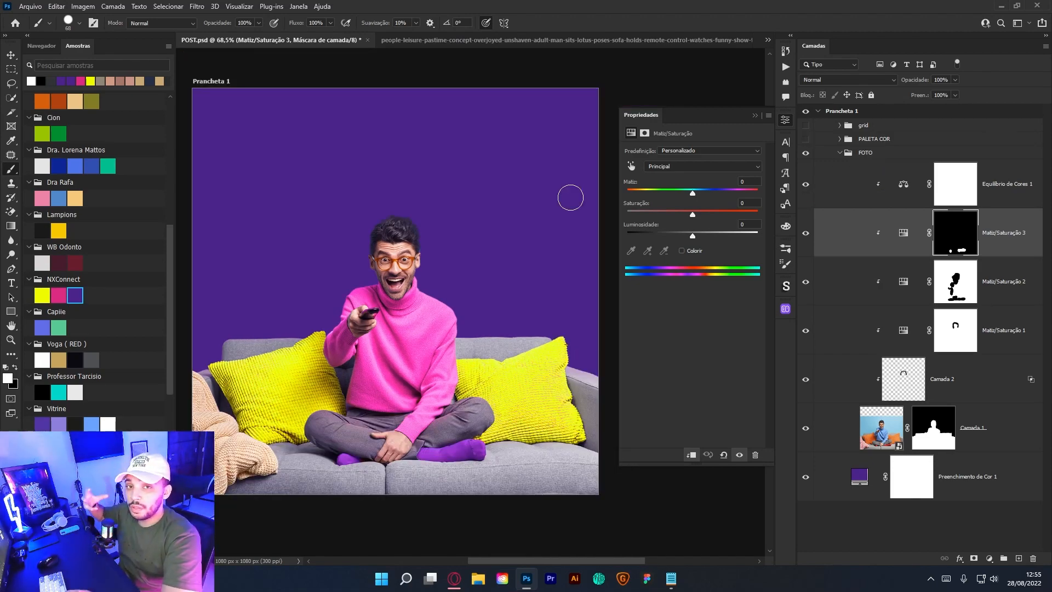
key("alt+Tab")
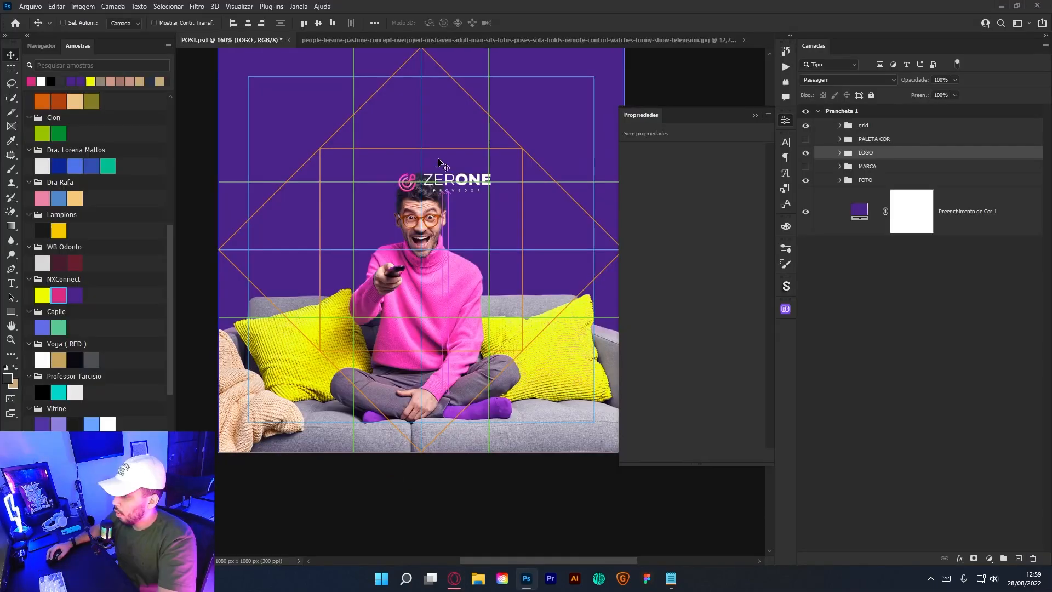
Move the LOGO group to the upper centre of the artboard, at X 540 px and Y 77 px.
key("ctrl+t")
left_click_drag(462, 186, 433, 128)
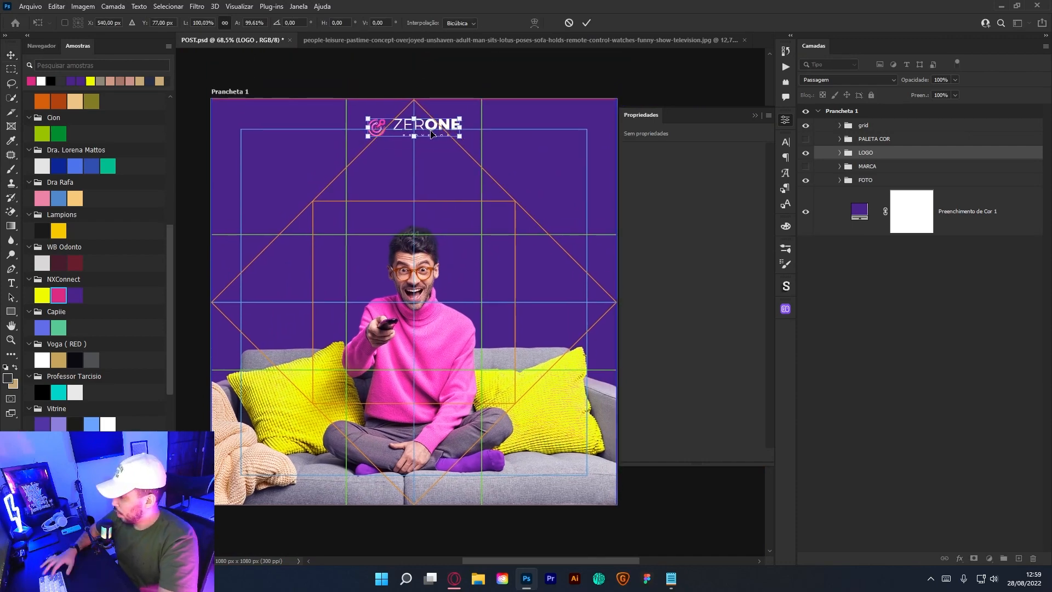
key("Return")
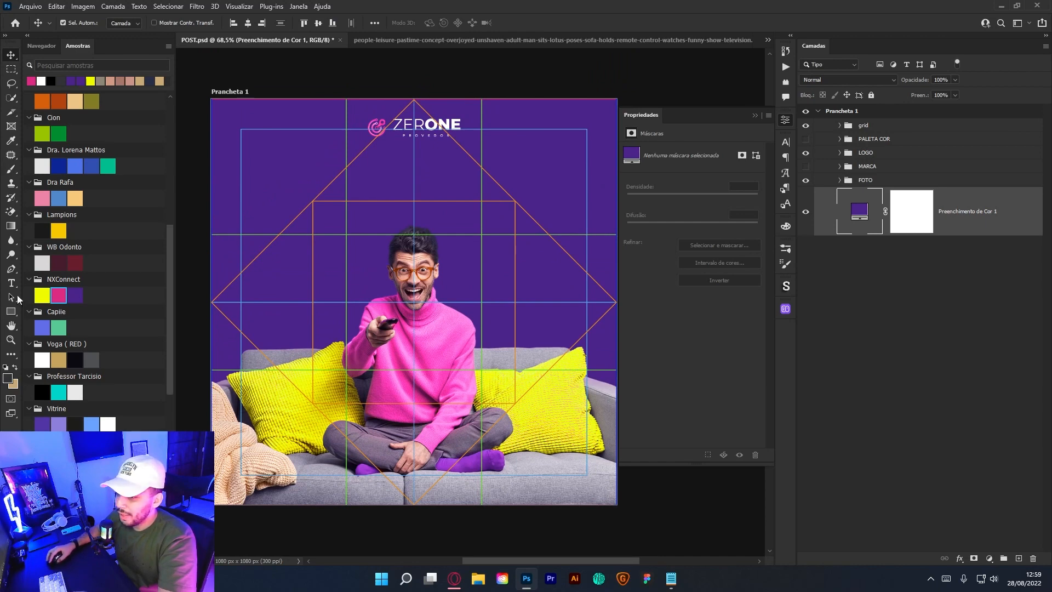
Draw a 1152 x 30 px rectangle across the artboard's upper edge, above Preenchimento de Cor 1, and fill it with the NXConnect pink swatch.
left_click(12, 312)
left_click_drag(204, 92, 636, 102)
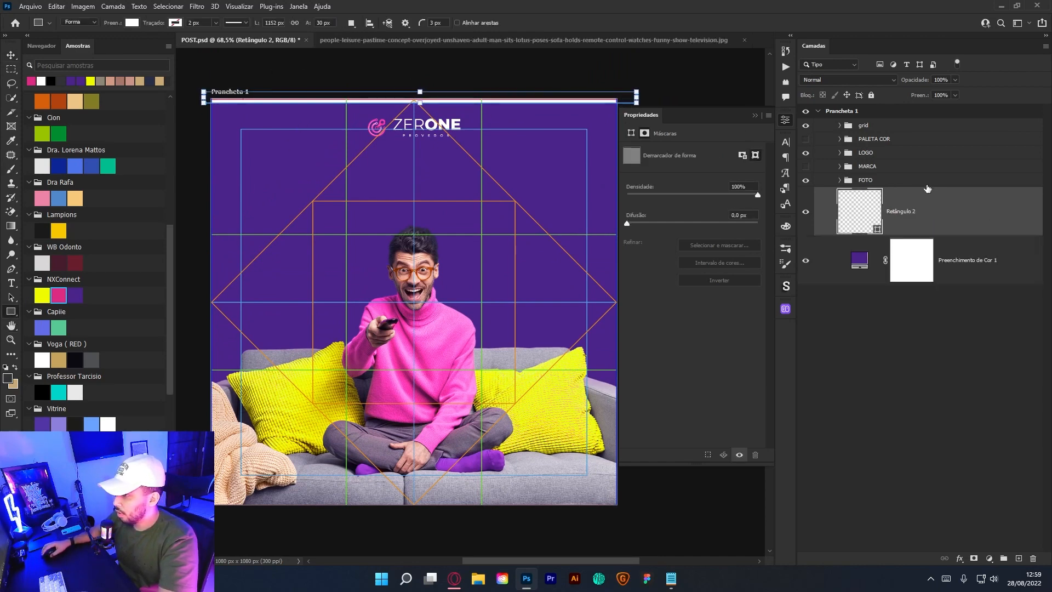
double_click(844, 215)
left_click(57, 294)
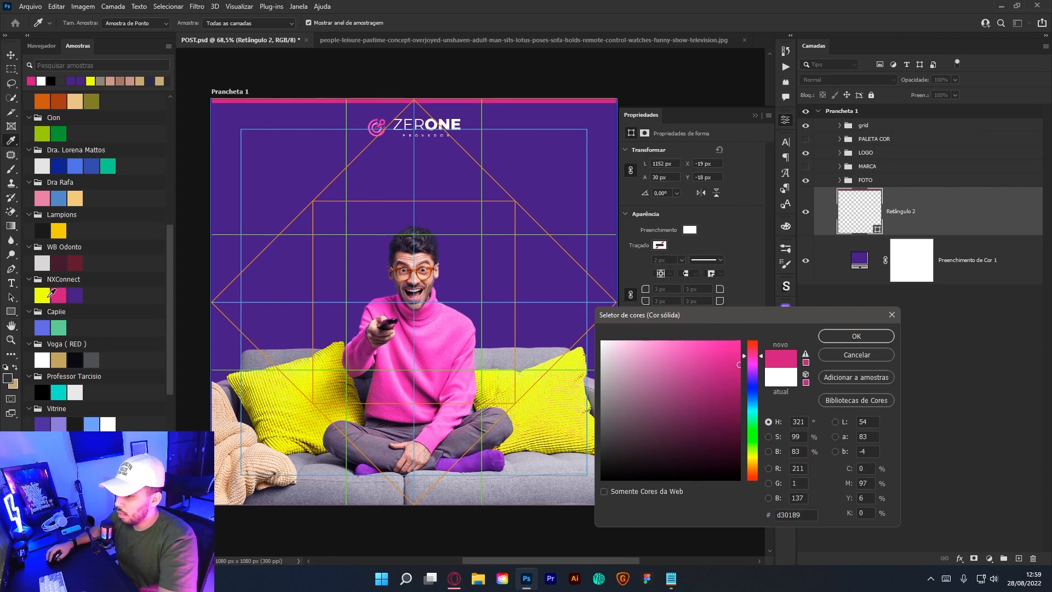
left_click(864, 336)
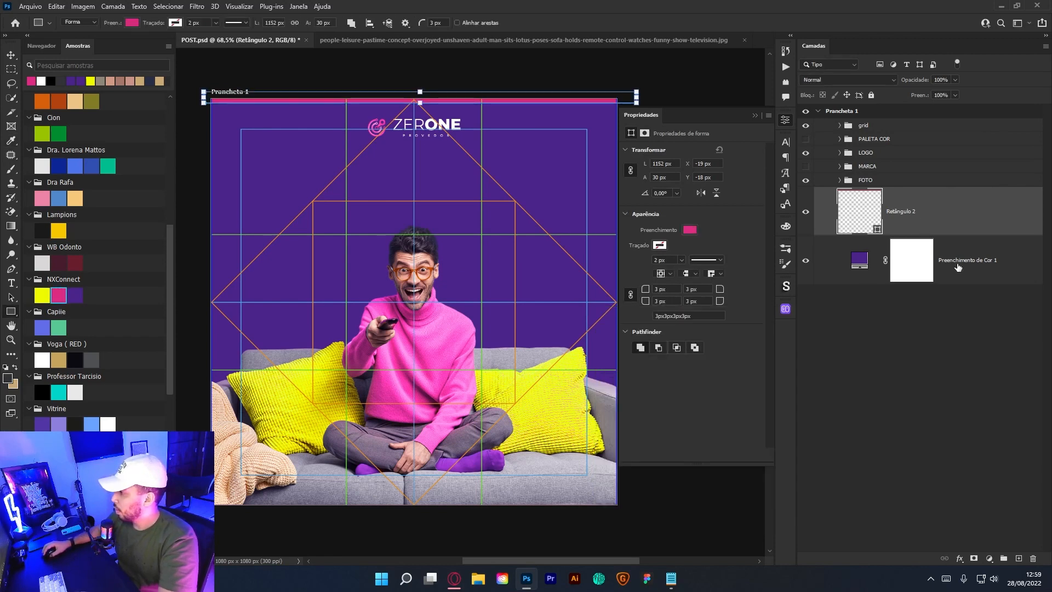
Group the pink Retângulo 2 shape with Preenchimento de Cor 1 and name the group BG.
left_click(958, 266, "shift")
key("ctrl+g")
double_click(871, 195)
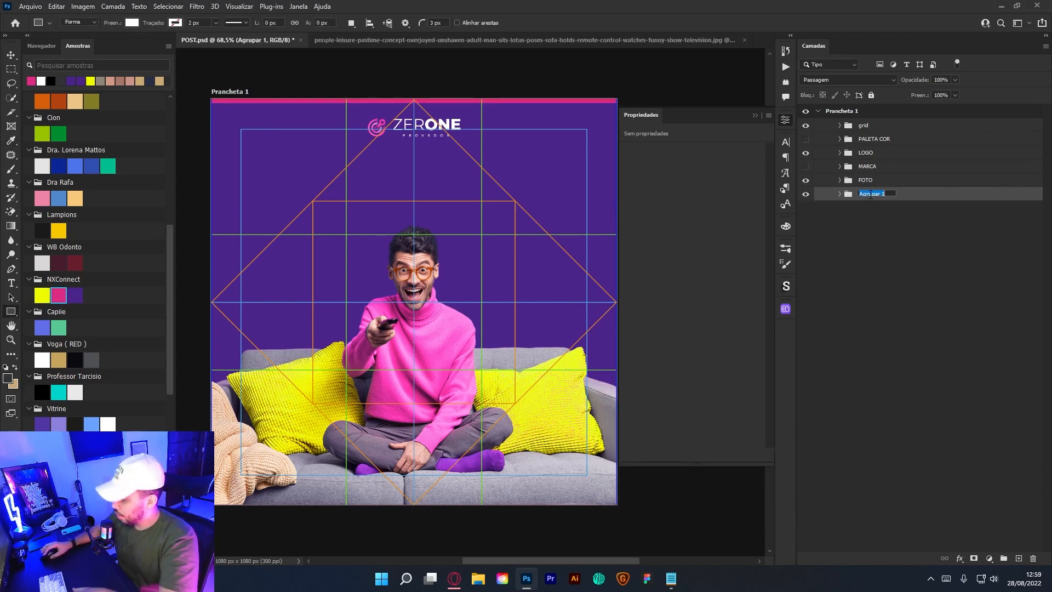
key("Caps_Lock")
type("bg")
key("Return")
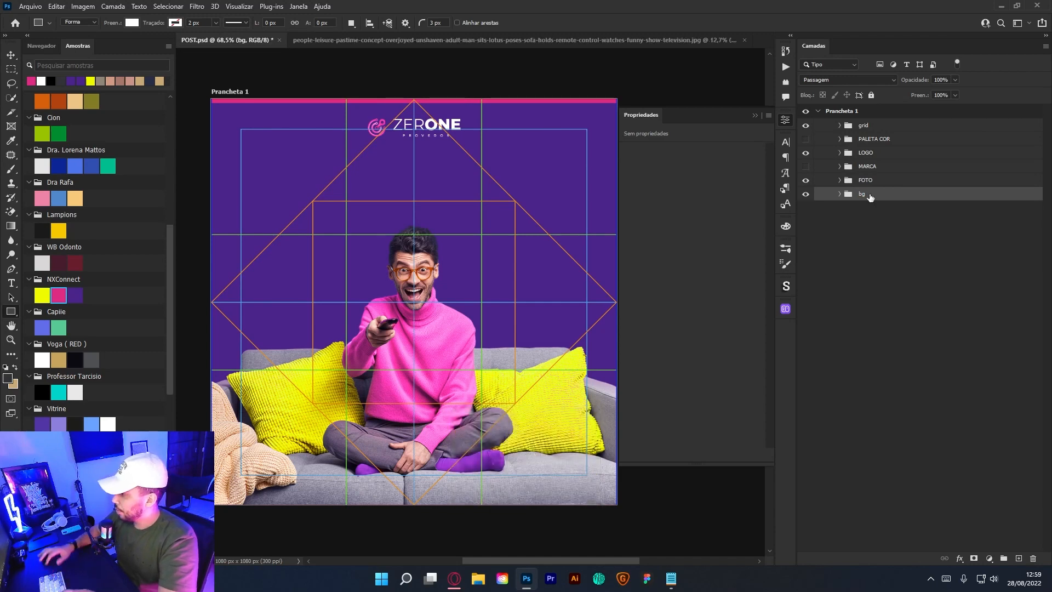
double_click(864, 195)
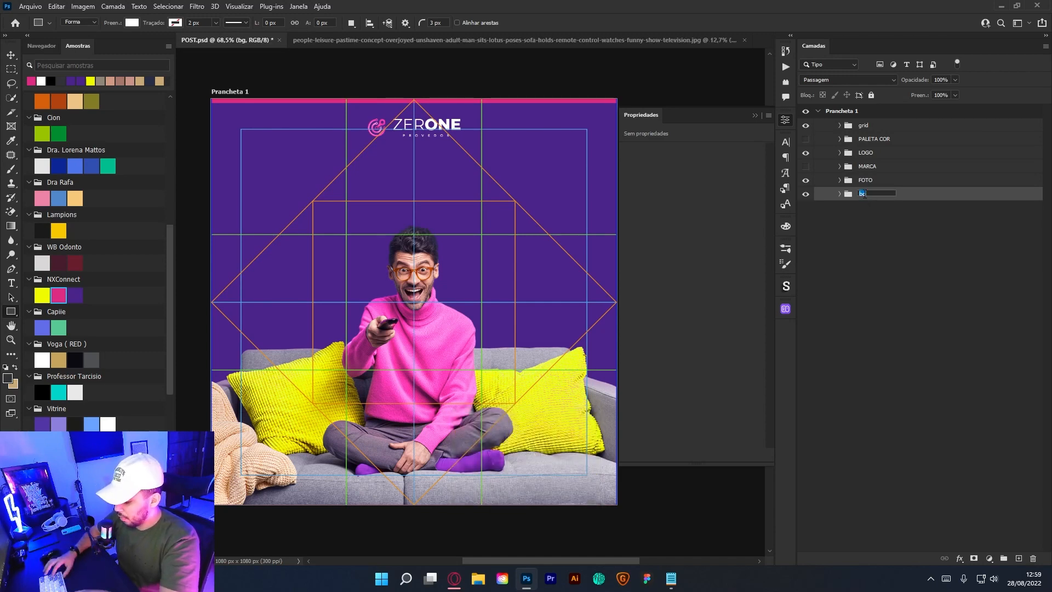
key("Caps_Lock")
type("BG")
key("Return")
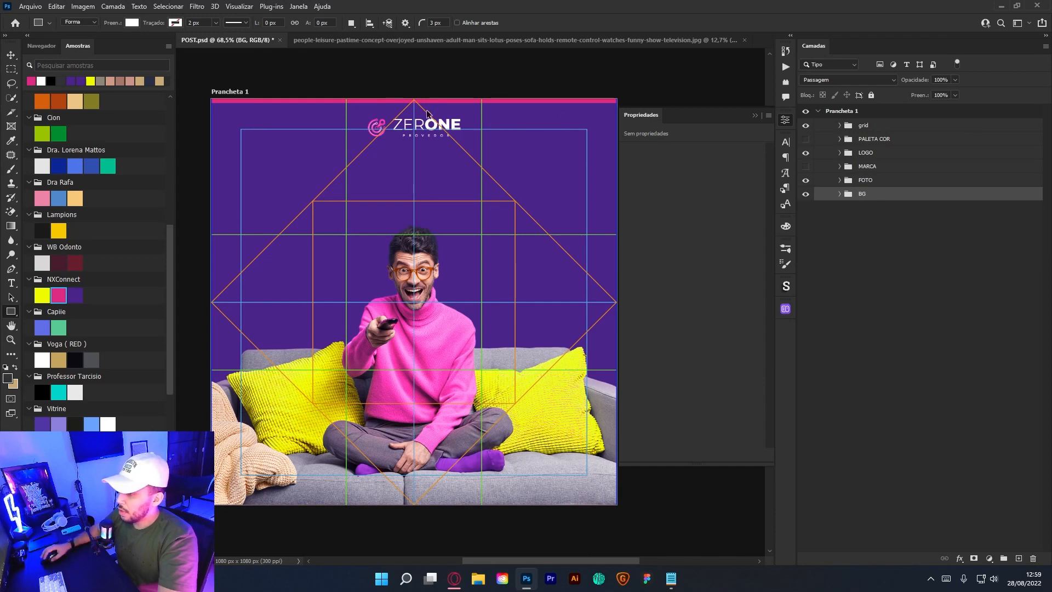
Show the MARCA group and move it between the FOTO and BG groups so it sits behind the man.
scroll(378, 116, "up", 5)
left_click_drag(418, 112, 371, 163)
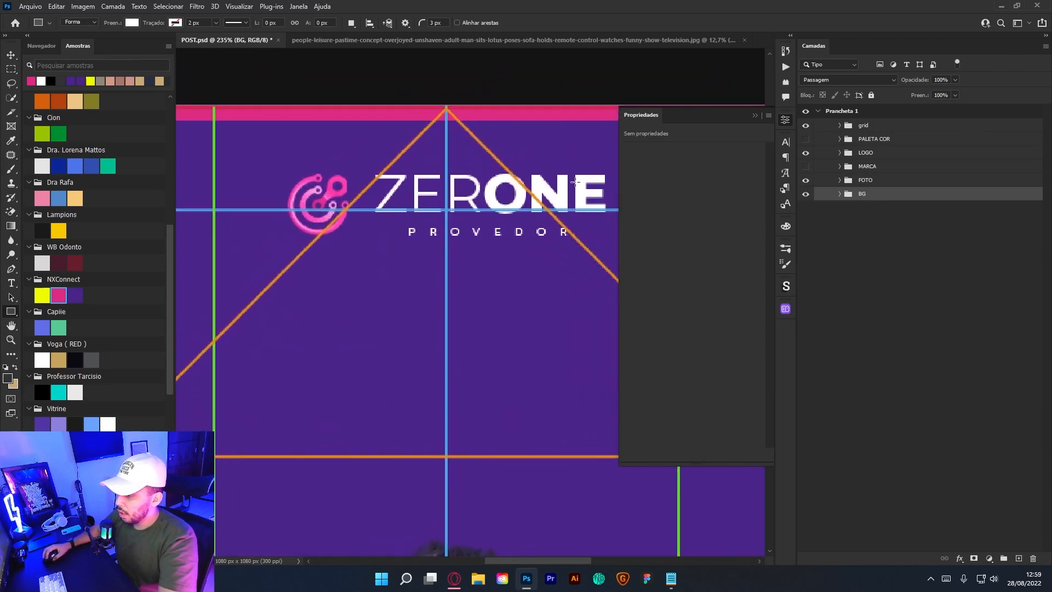
key("v")
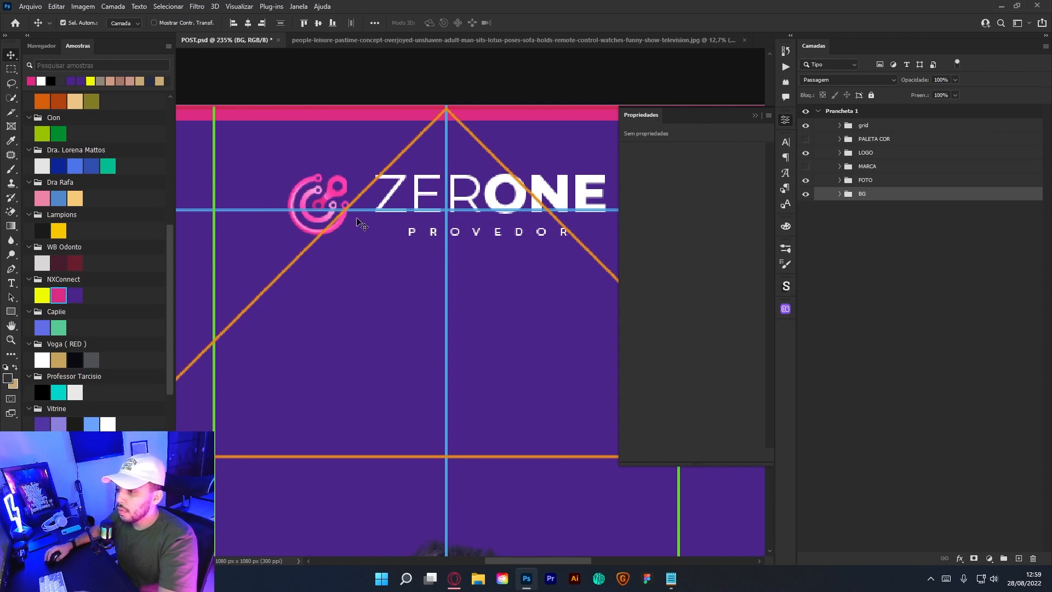
scroll(369, 190, "down", 7)
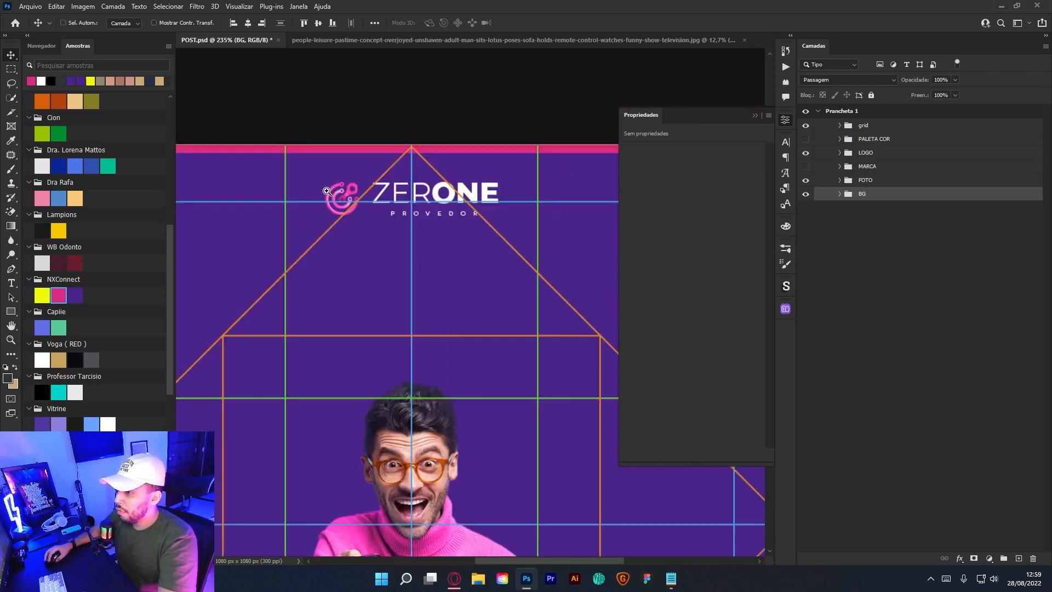
left_click_drag(403, 224, 411, 205)
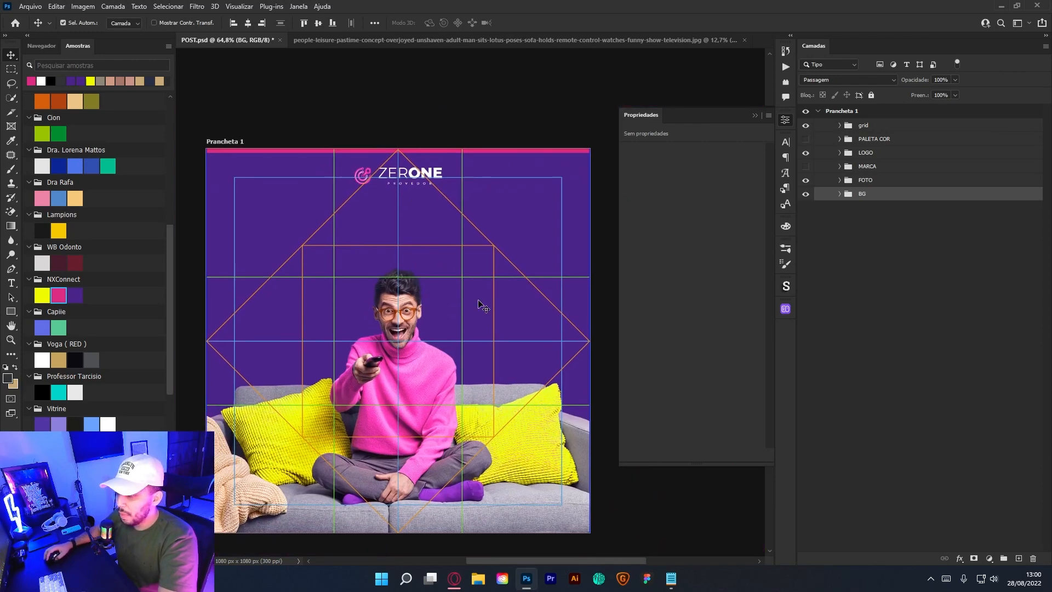
left_click(806, 166)
left_click_drag(871, 167, 895, 182)
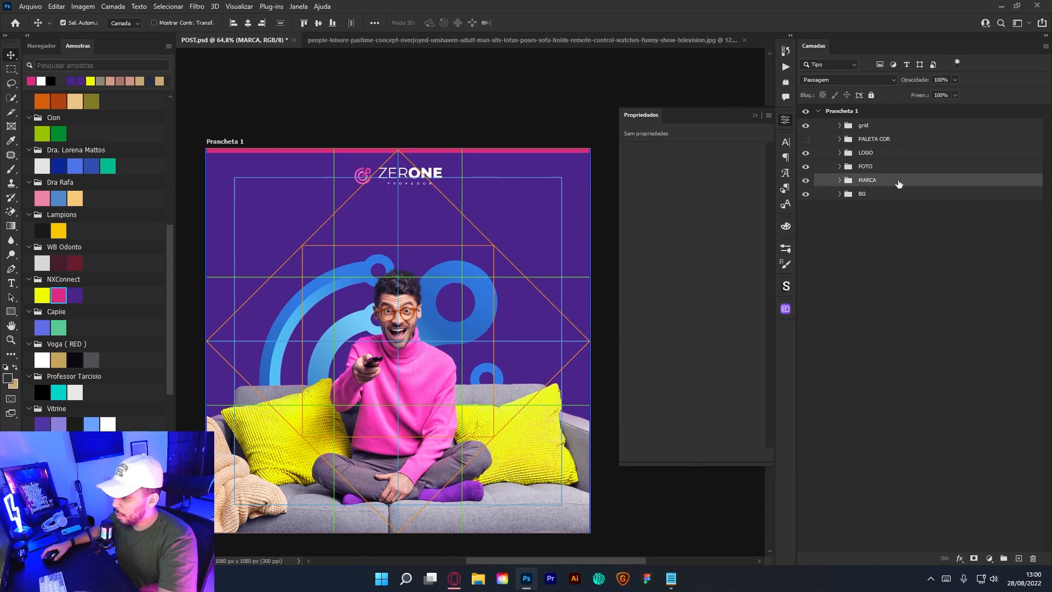
Add a Sobreposição de Cor effect to the MARCA group using the NXConnect yellow swatch (#f3fe04) and Normal blend mode.
double_click(899, 184)
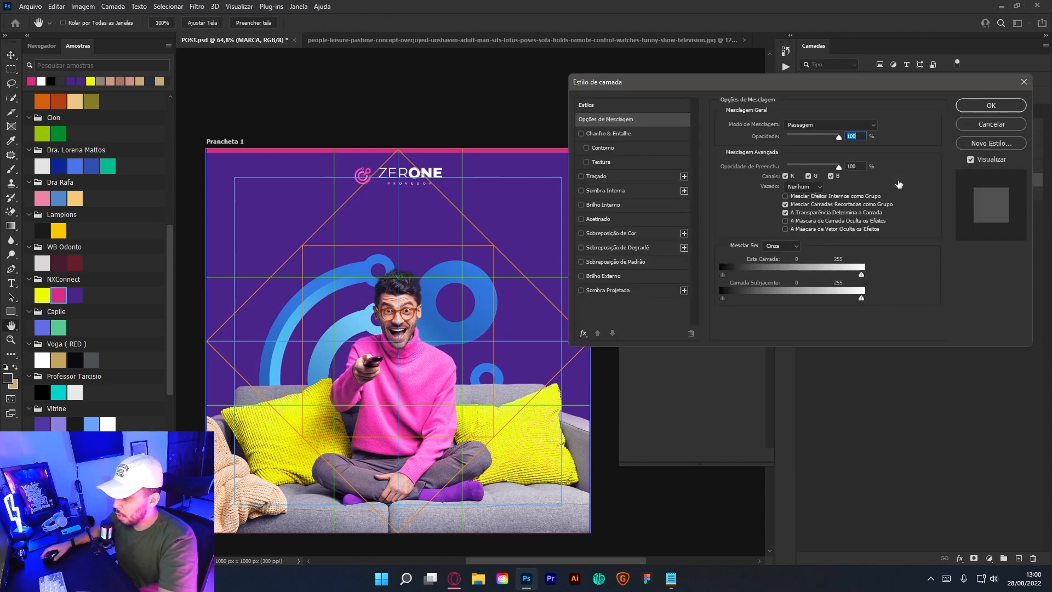
left_click(652, 235)
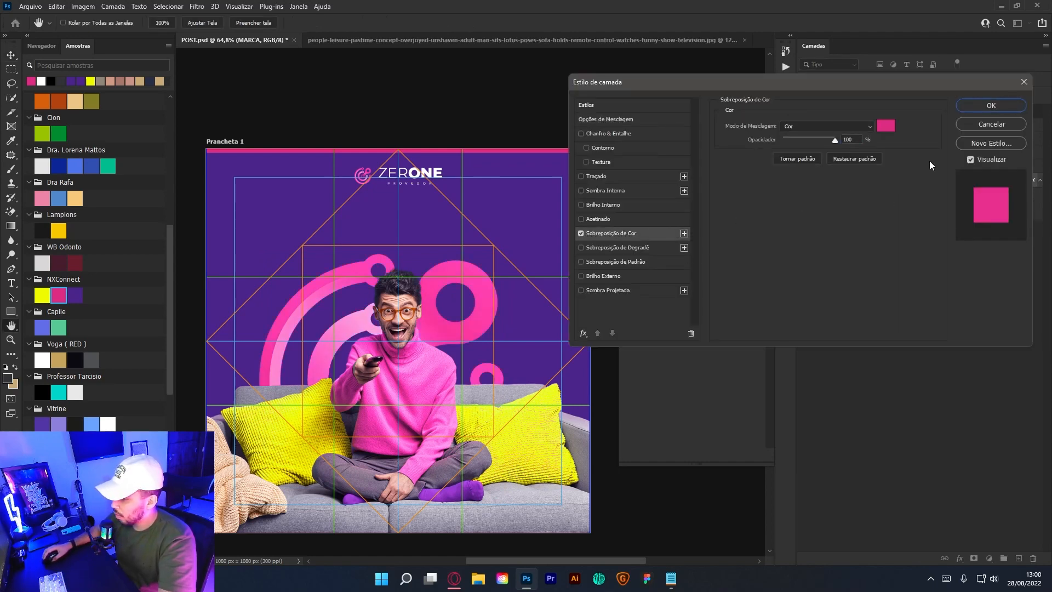
left_click(885, 126)
left_click(43, 296)
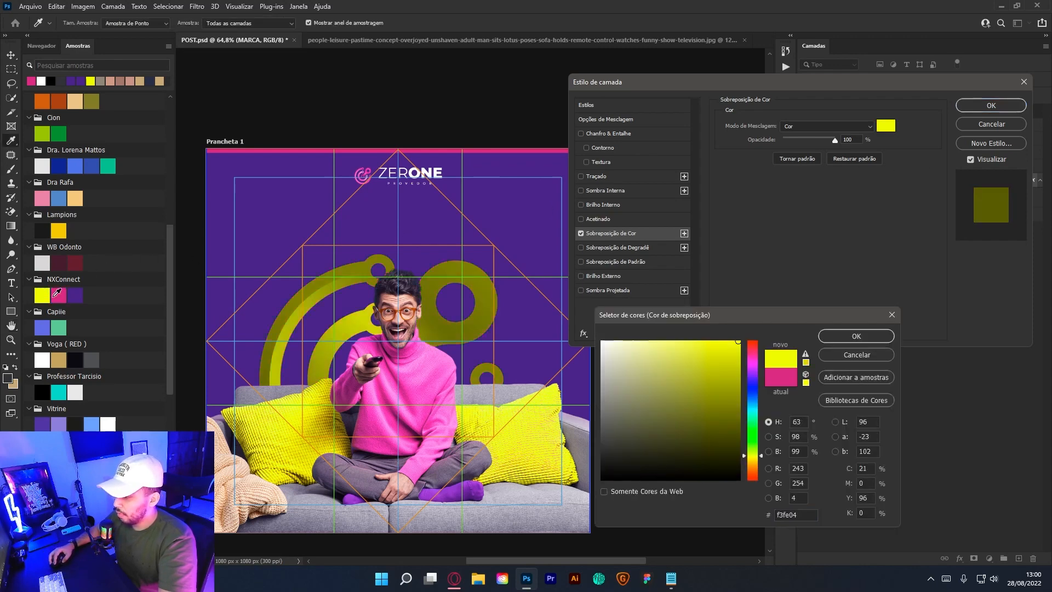
left_click(856, 336)
left_click(810, 127)
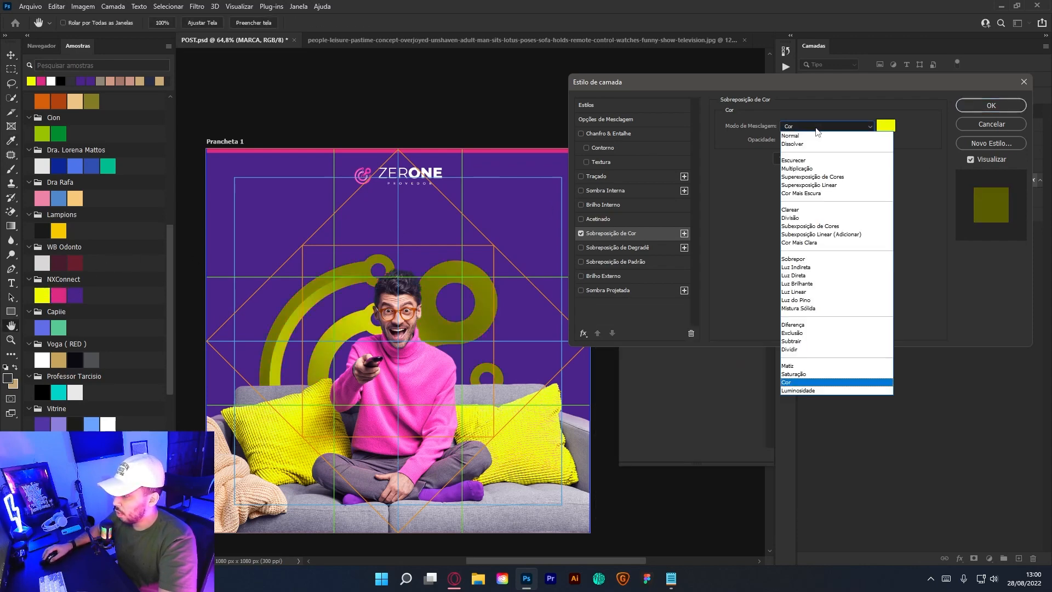
left_click(809, 134)
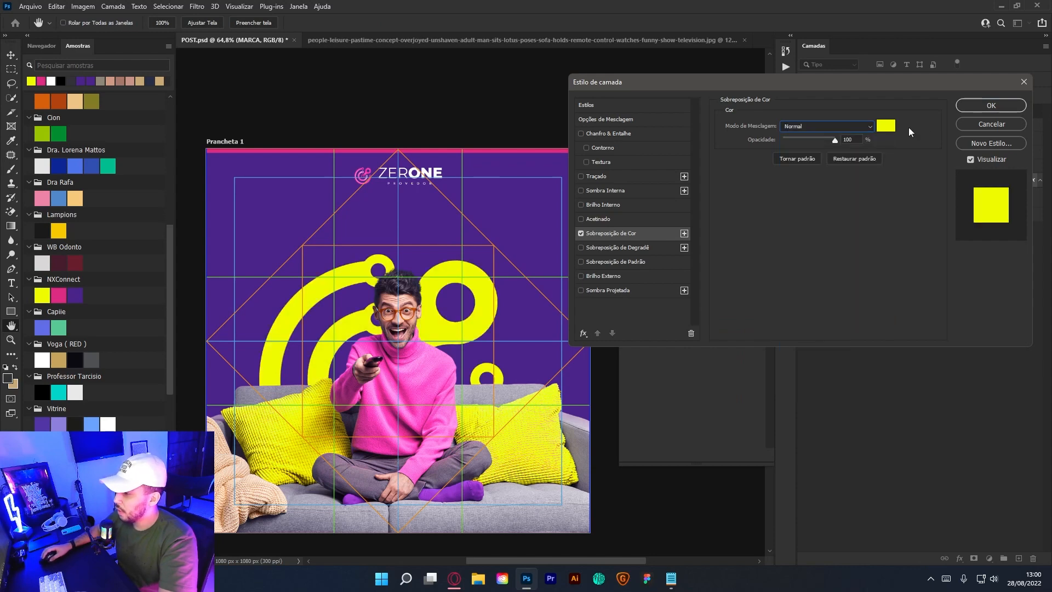
left_click(965, 111)
Shift the MARCA group about 15 px right and 6 px down, and save the document.
key("ctrl+t")
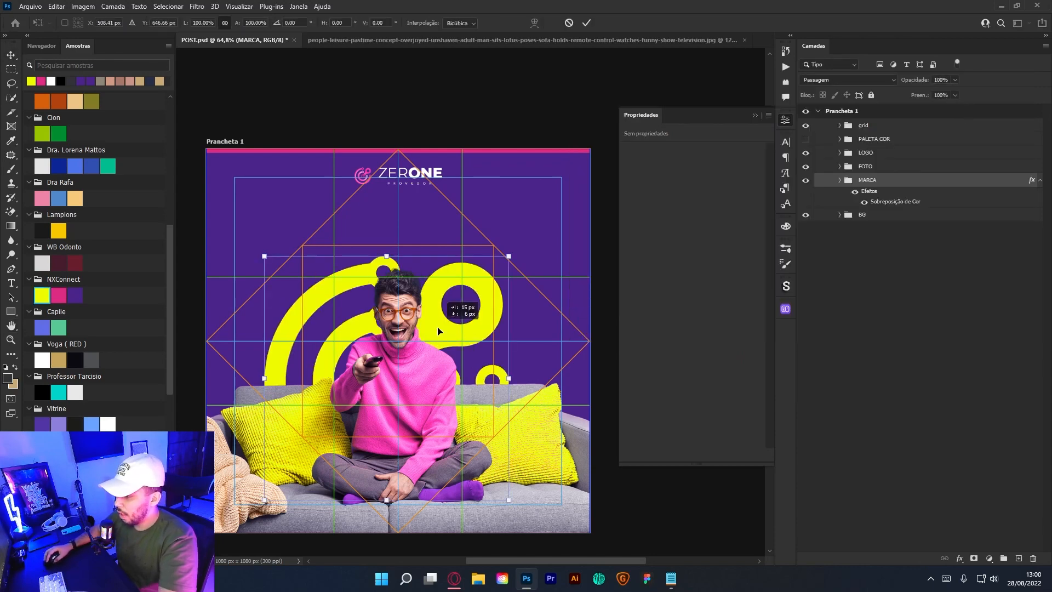
key("Return")
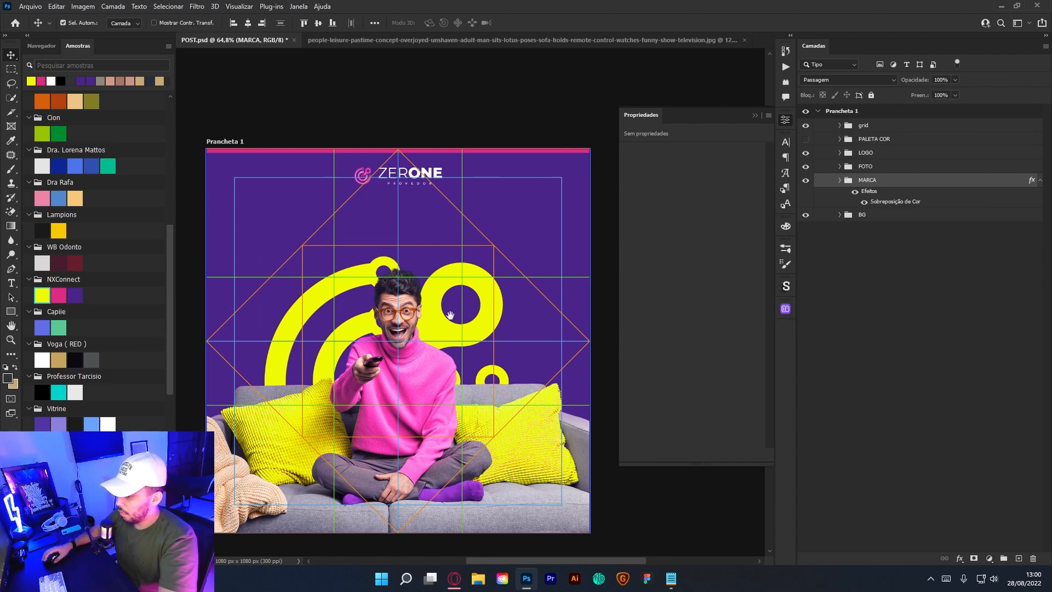
key("ctrl+s")
left_click(755, 115)
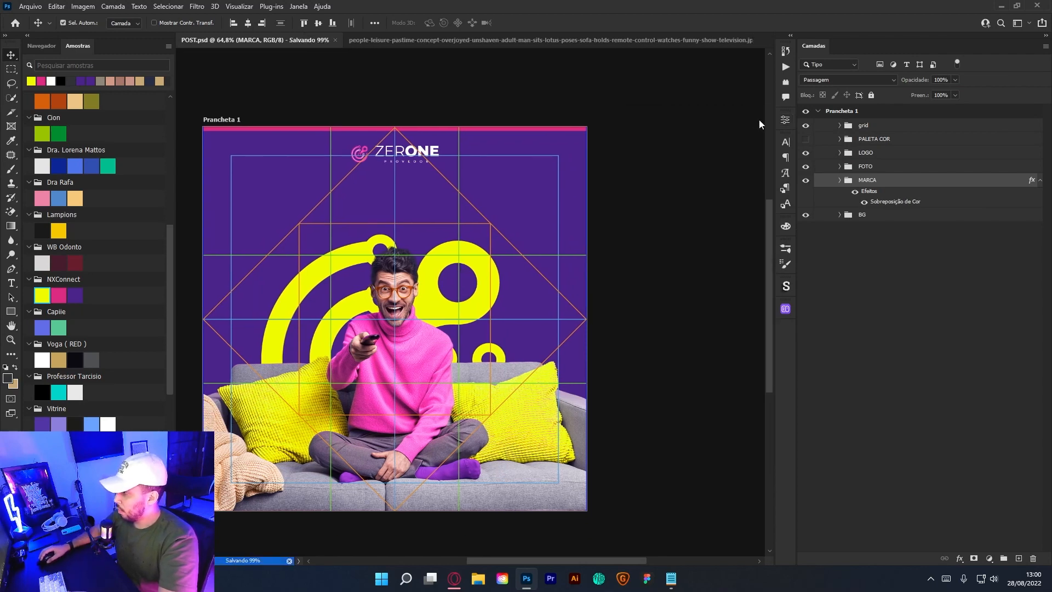
Scale the LOGO group down to roughly two thirds of its size, keeping it centred near the artboard's upper edge.
left_click(864, 153)
key("ctrl+t")
left_click_drag(442, 143, 407, 154)
key("Return")
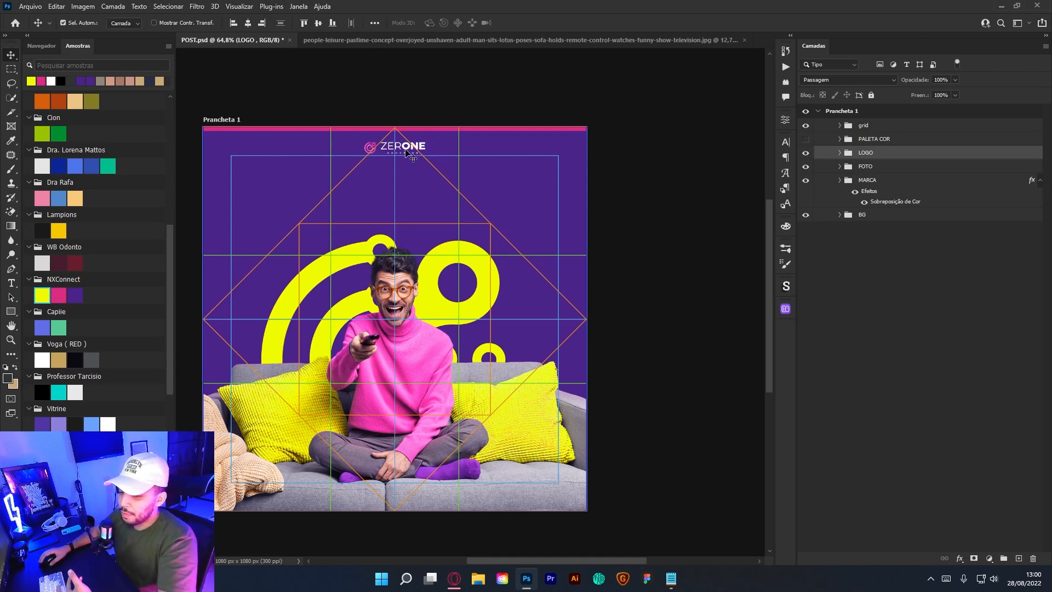
Copy the line "Assita aos melhores filmes e séries" from Bloco de notas and paste it as a new text layer above LOGO.
left_click(671, 578)
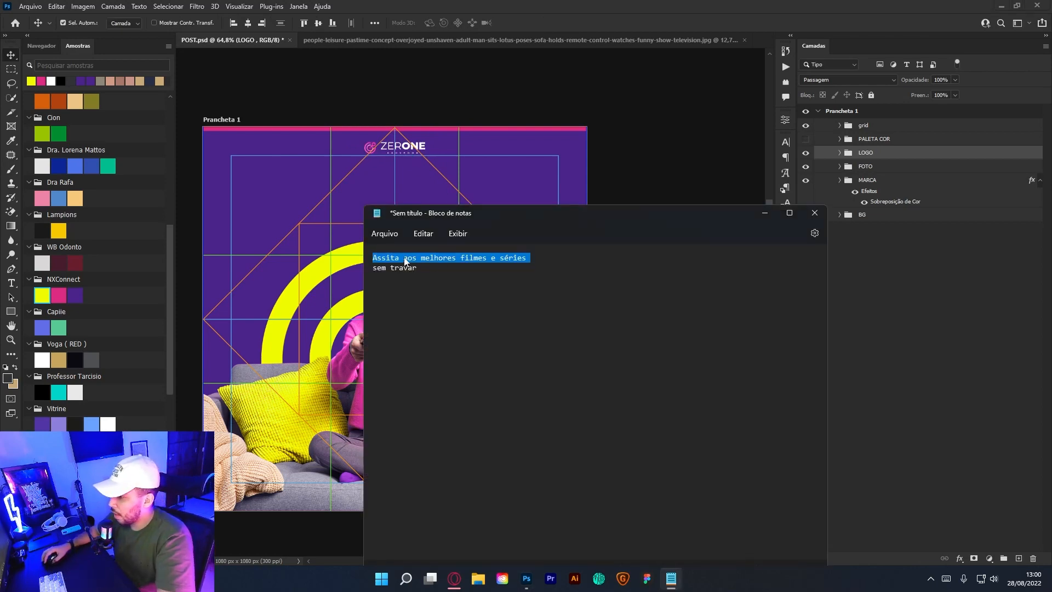
left_click_drag(375, 260, 511, 263)
key("ctrl+c")
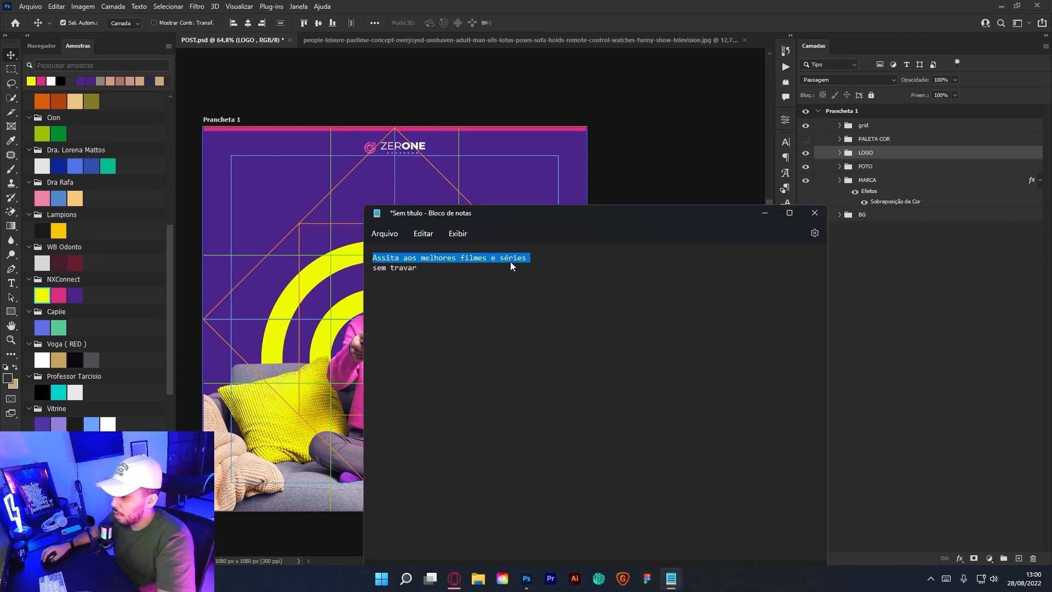
left_click(763, 214)
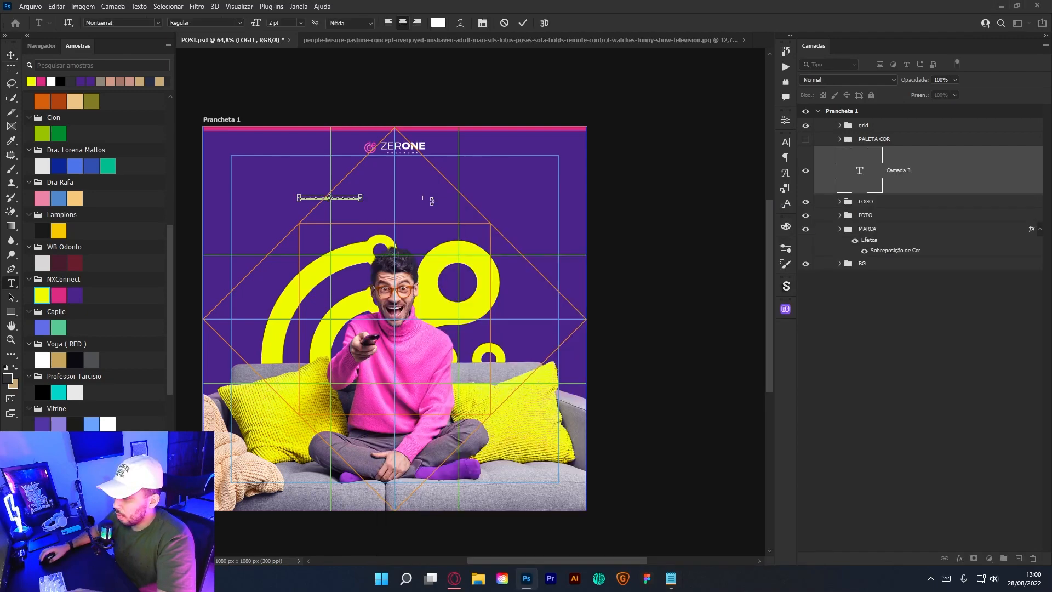
key("ctrl+v")
Format the pasted line in Lufga at 7 pt with 0 tracking, and centre it below the logo.
key("ctrl+a")
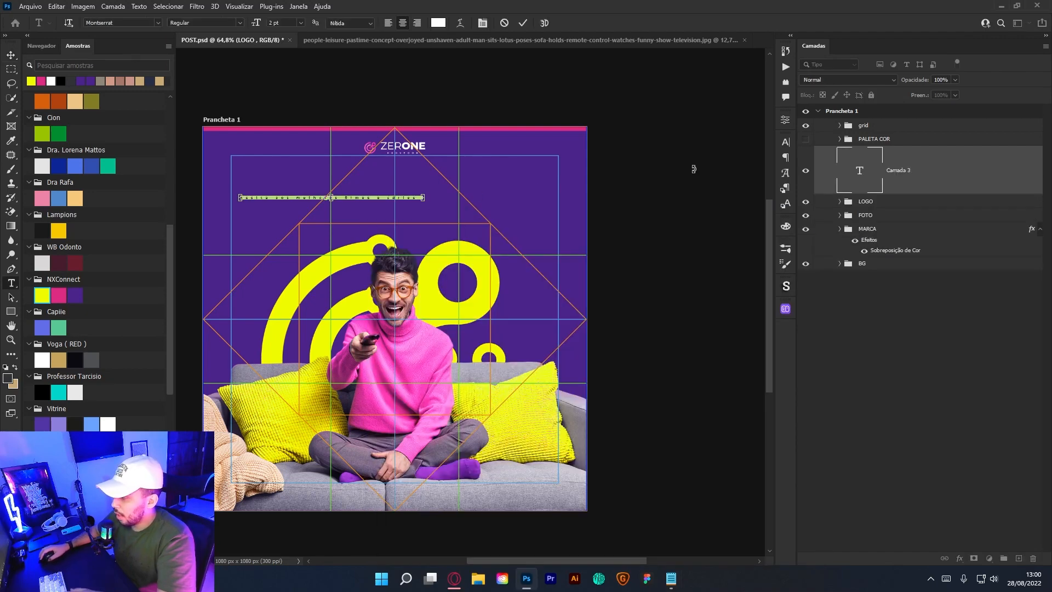
left_click(785, 143)
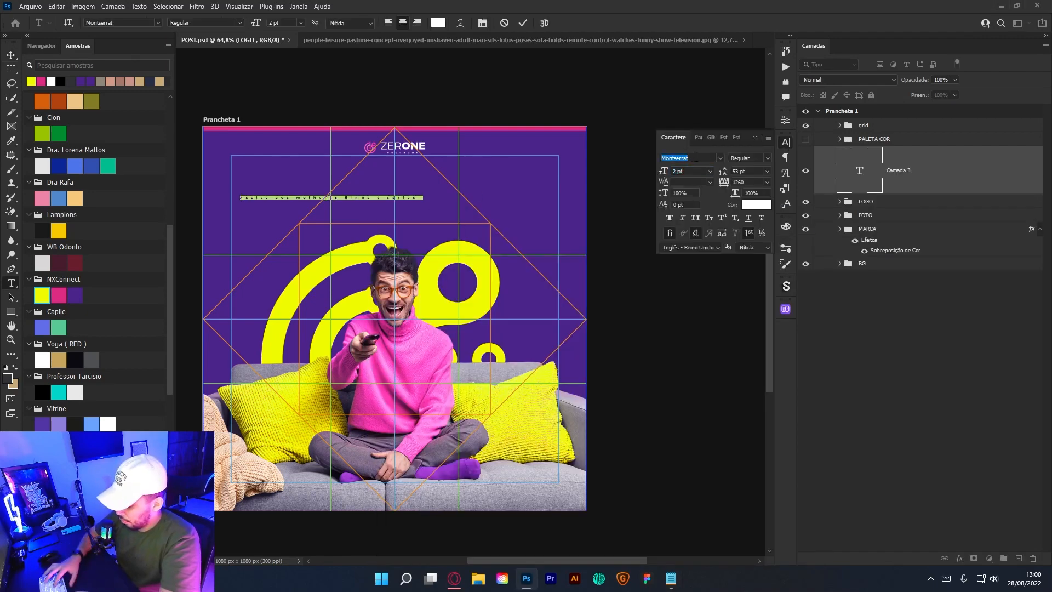
type("Lufga")
left_click(736, 254)
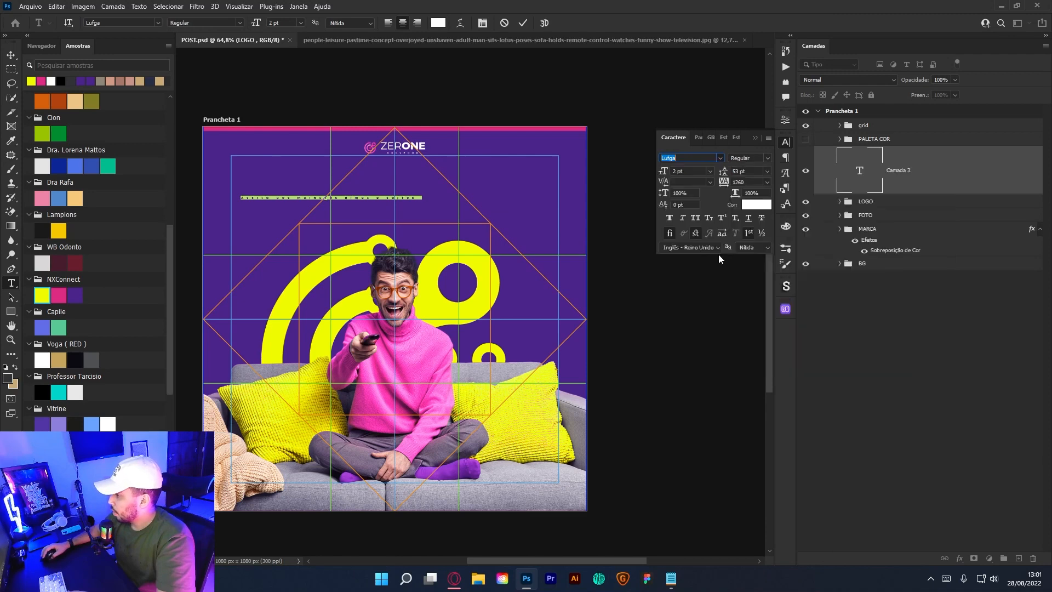
left_click(768, 182)
left_click(744, 247)
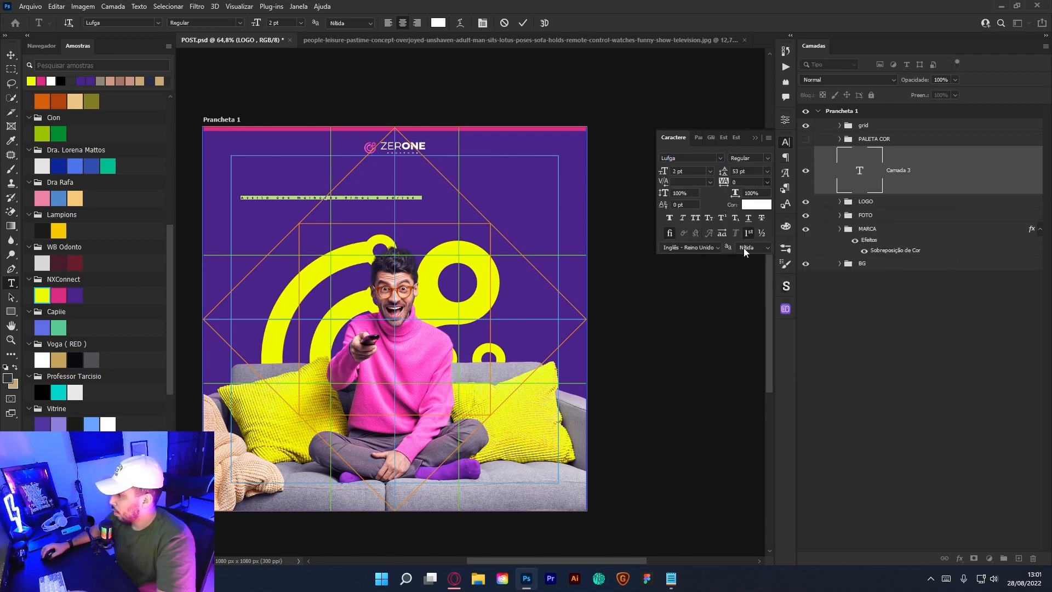
left_click_drag(663, 172, 669, 172)
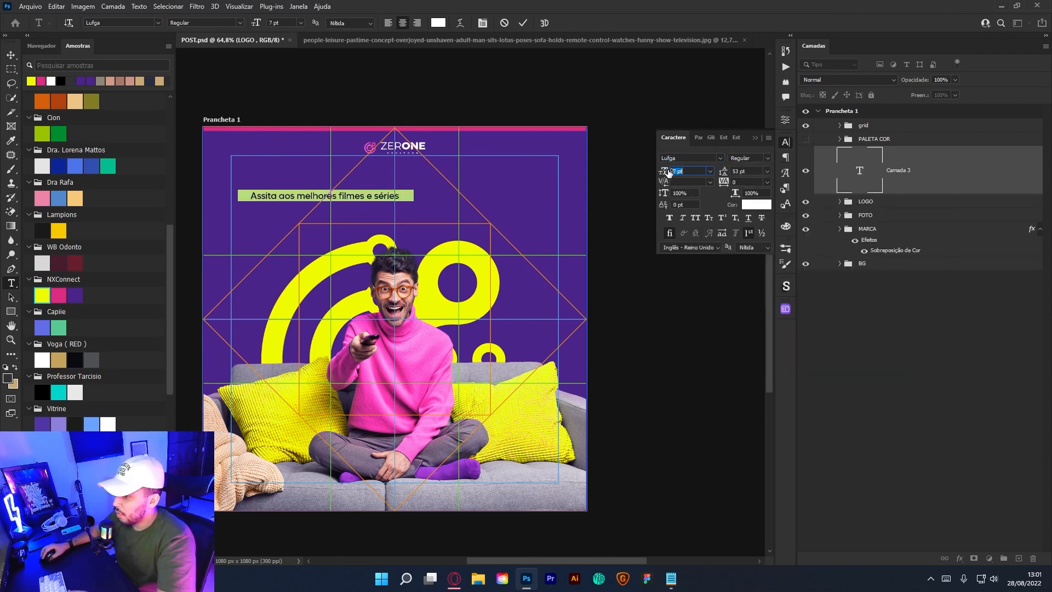
left_click(563, 78)
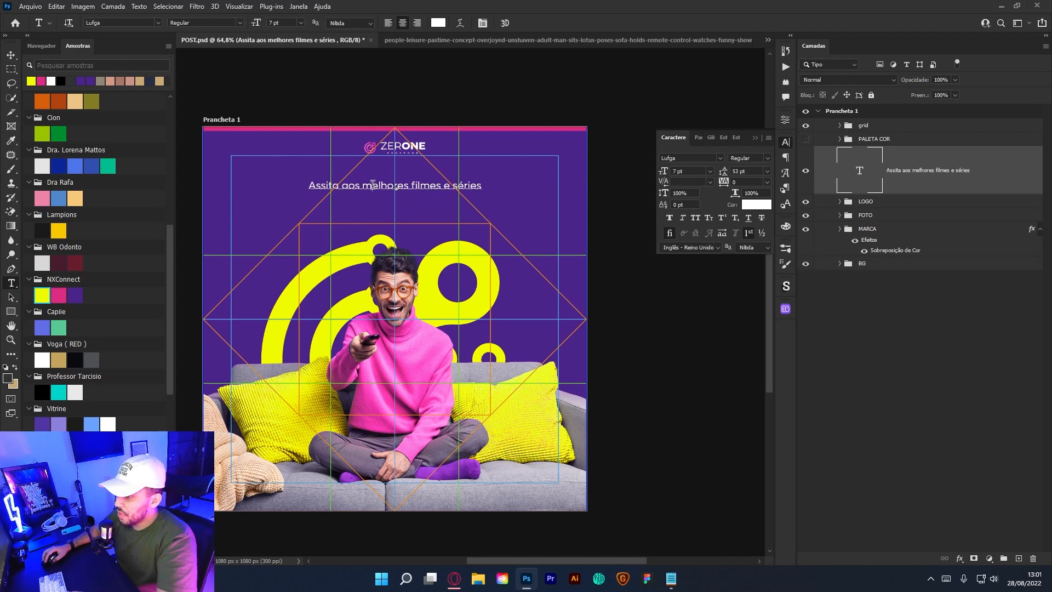
Set the words "melhores filmes" and "séries" in the text line to Lufga SemiBold.
left_click_drag(372, 185, 418, 186)
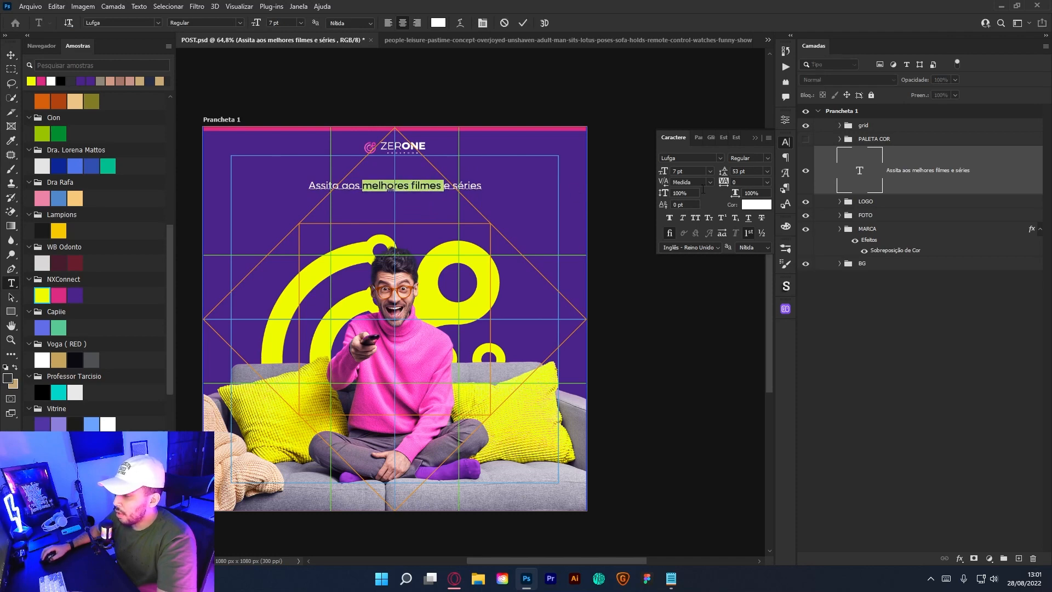
left_click(750, 158)
left_click(751, 232)
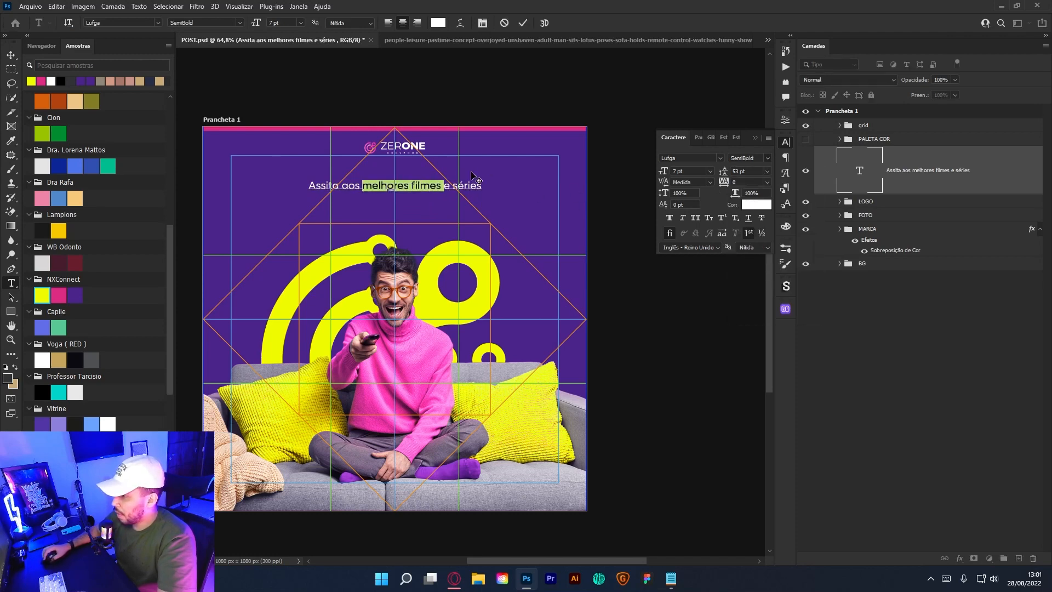
left_click_drag(453, 186, 484, 185)
left_click(750, 158)
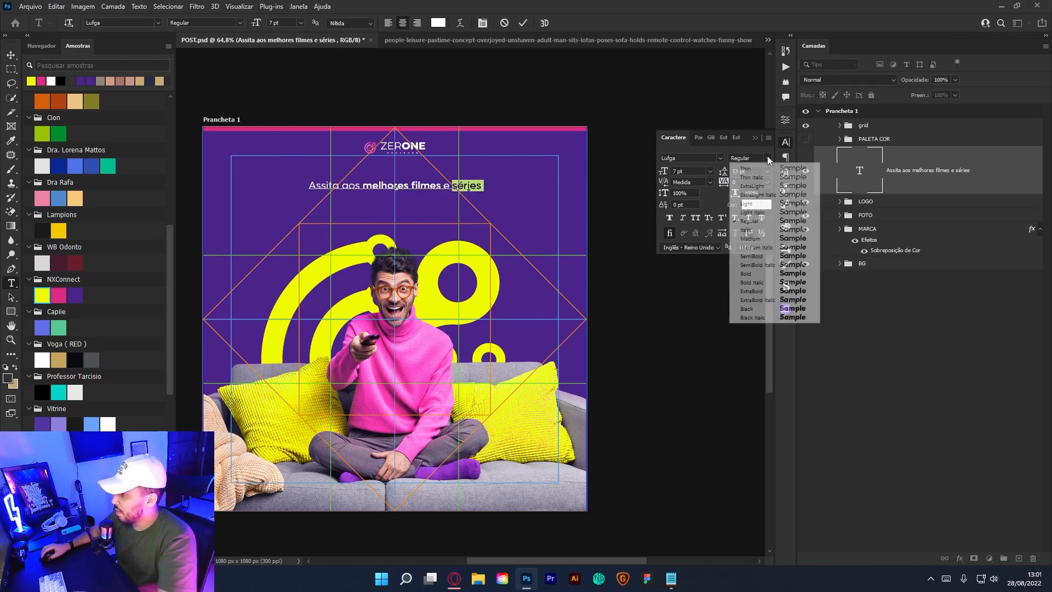
left_click(751, 232)
left_click(954, 192)
Duplicate the text layer, replace the copy's text with "SEM TRVAR" and enlarge it to about 27 pt.
key("ctrl+j")
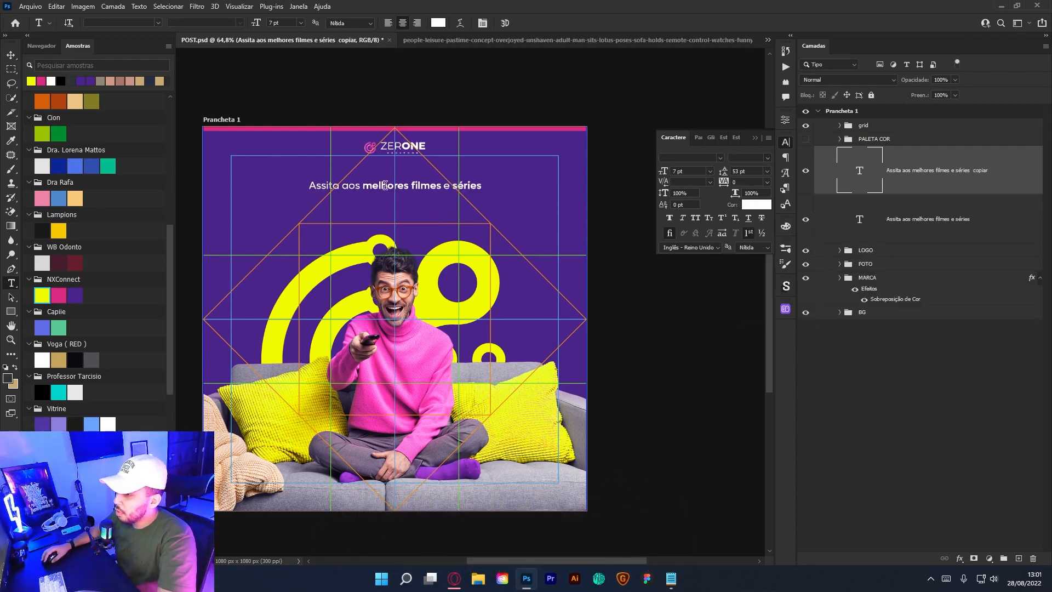
left_click(385, 185)
key("ctrl+a")
type("SEM TRVA")
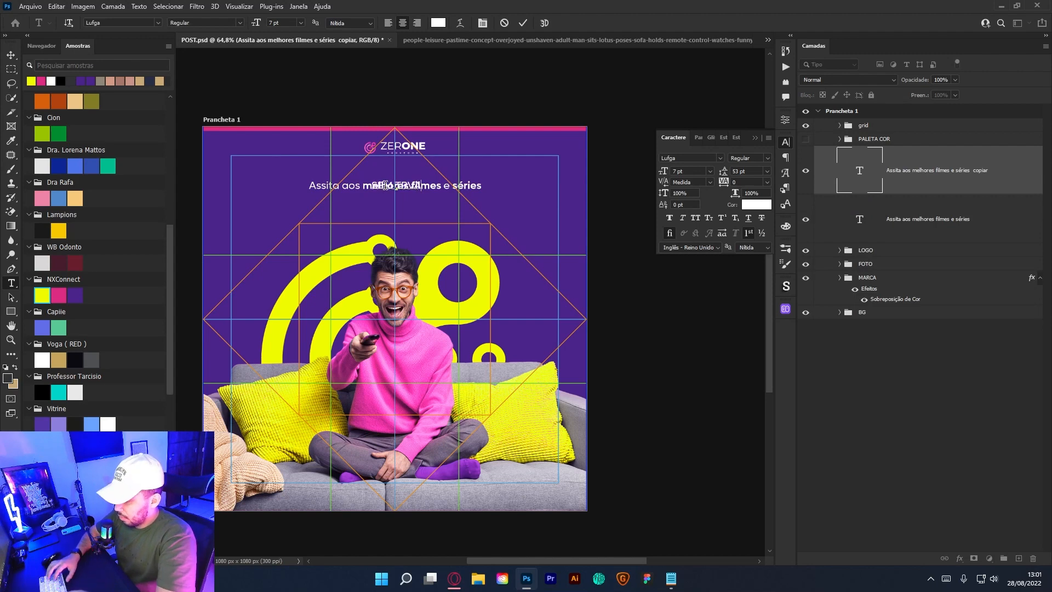
type("R")
key("ctrl+Return")
key("ctrl+t")
left_click_drag(429, 178, 510, 154)
key("Return")
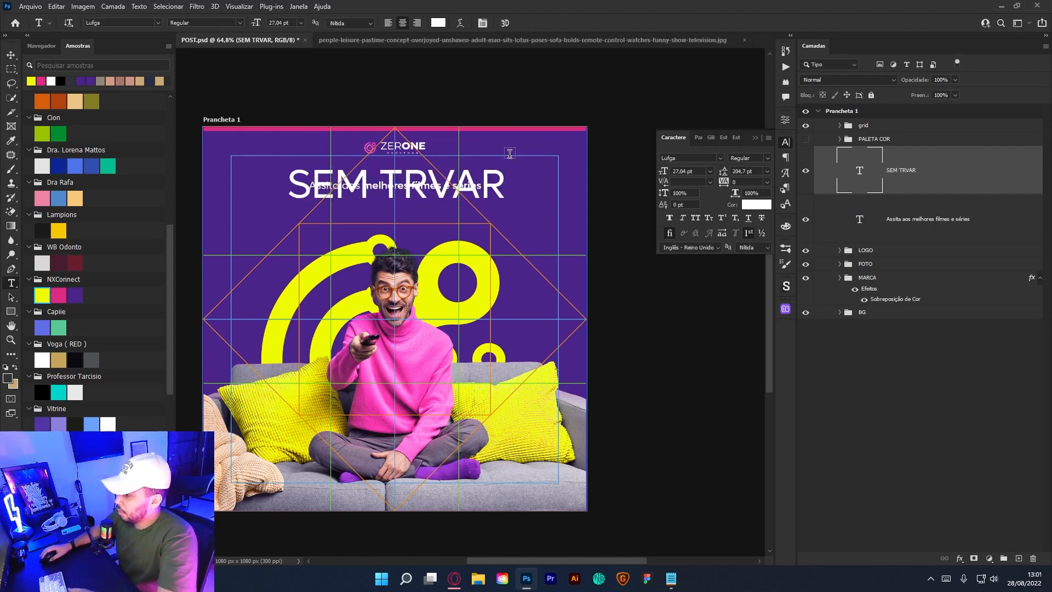
Replace the large text with lowercase "sem travar" and select all of it.
left_click(451, 185)
key("ctrl+a")
key("Caps_Lock")
type("S")
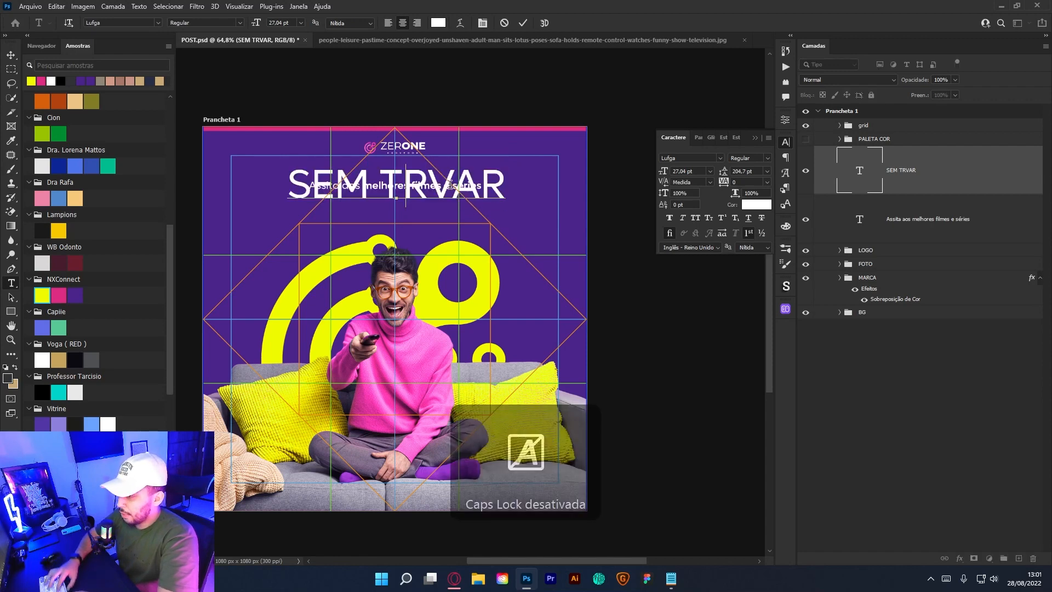
type("sem travar")
key("ctrl+a")
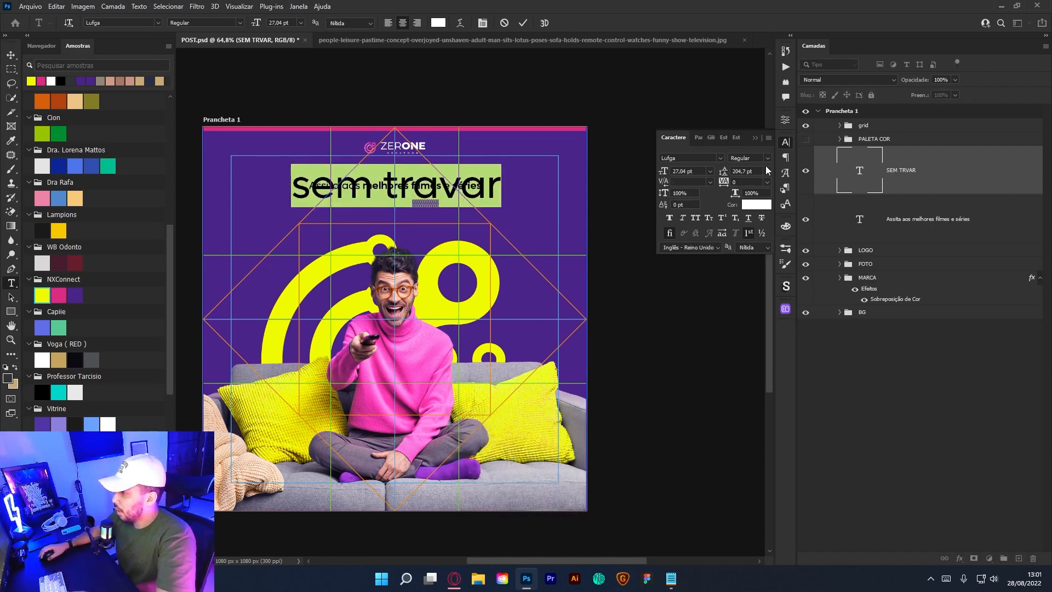
Set the large "sem travar" headline to Lufga SemiBold.
left_click(767, 158)
left_click(748, 258)
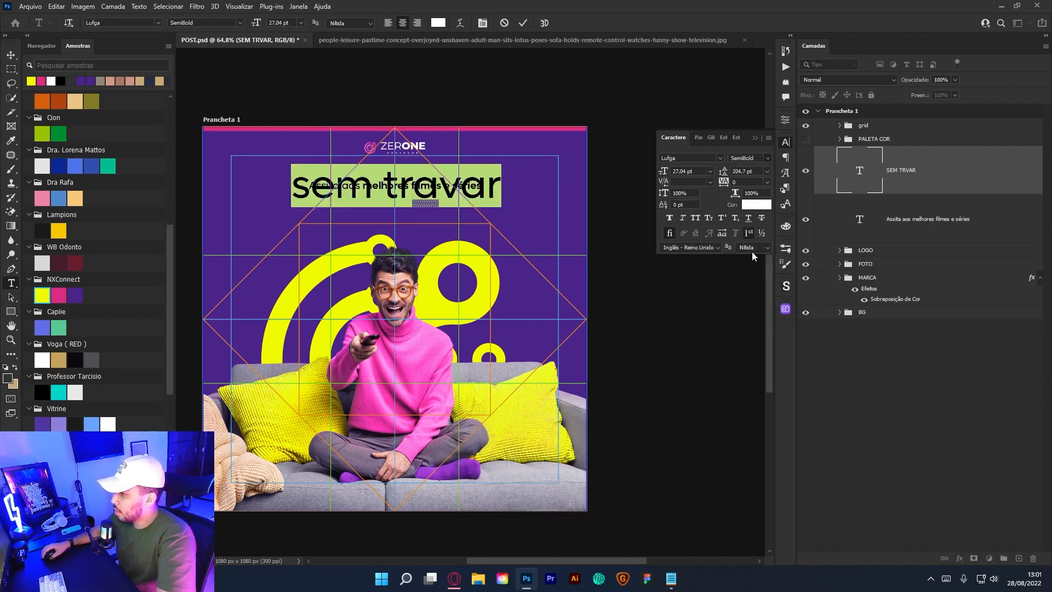
left_click(523, 23)
Move the "sem travar" headline below the smaller text line and enlarge it to about 30 pt.
key("v")
left_click_drag(428, 177, 428, 206)
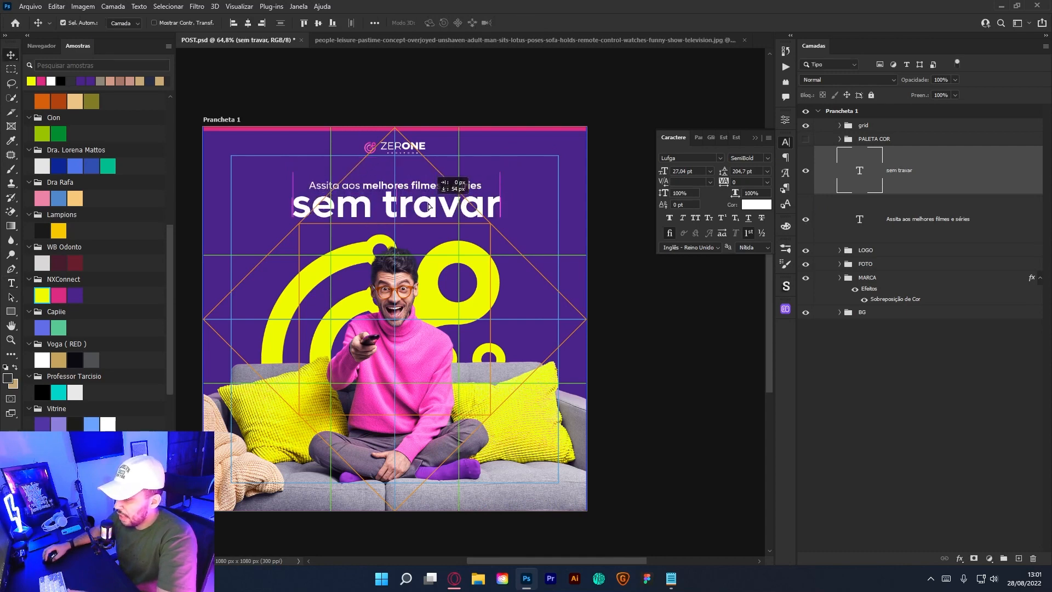
key("ctrl+t")
left_click_drag(506, 185, 518, 183)
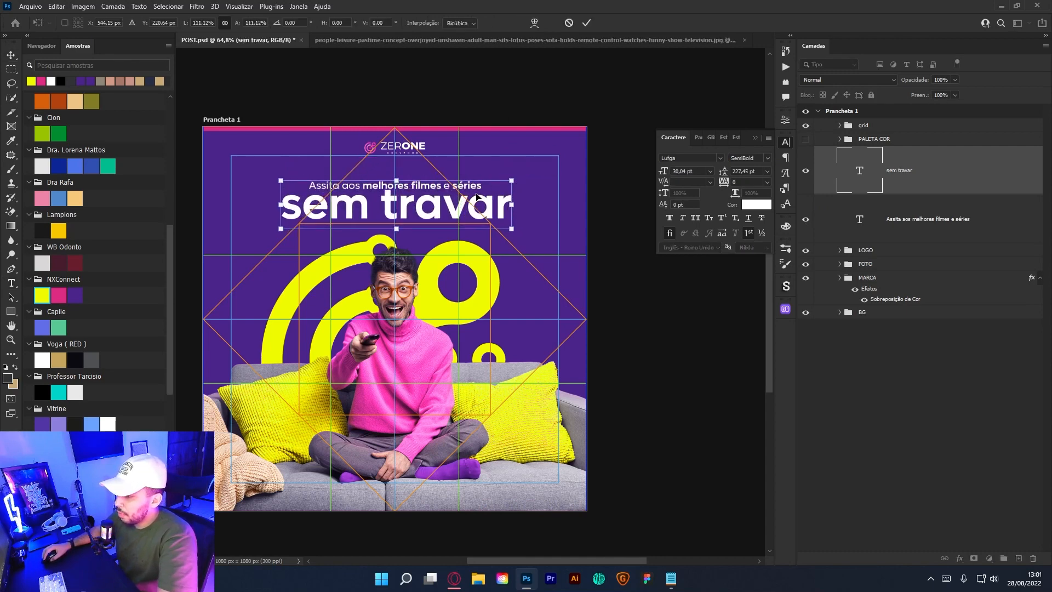
key("Return")
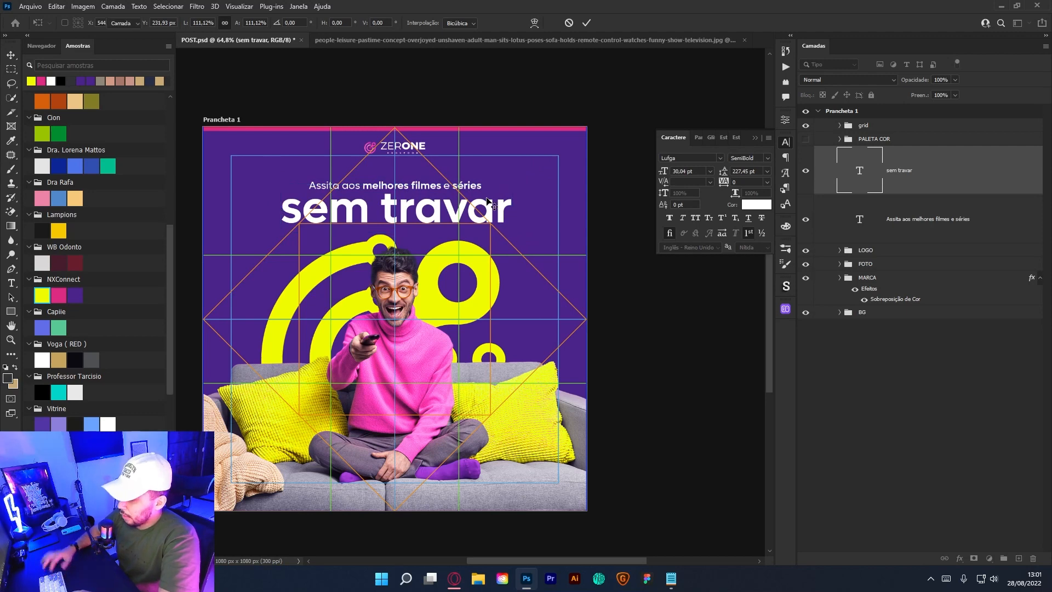
Correct the spelling of "Assita" to "Assista" in the smaller text line.
scroll(428, 192, "up", 6)
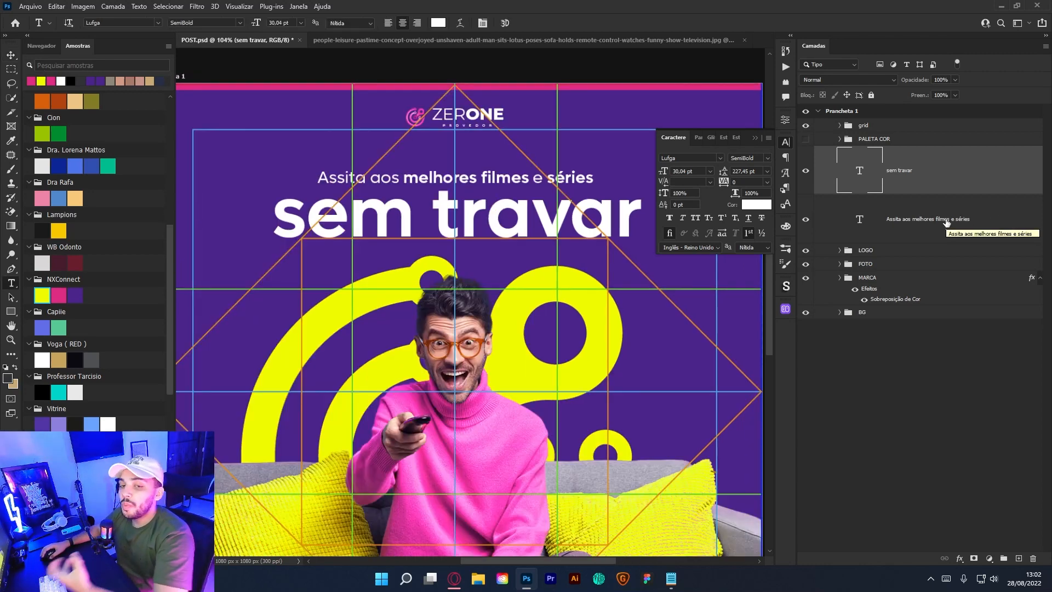
left_click(351, 181)
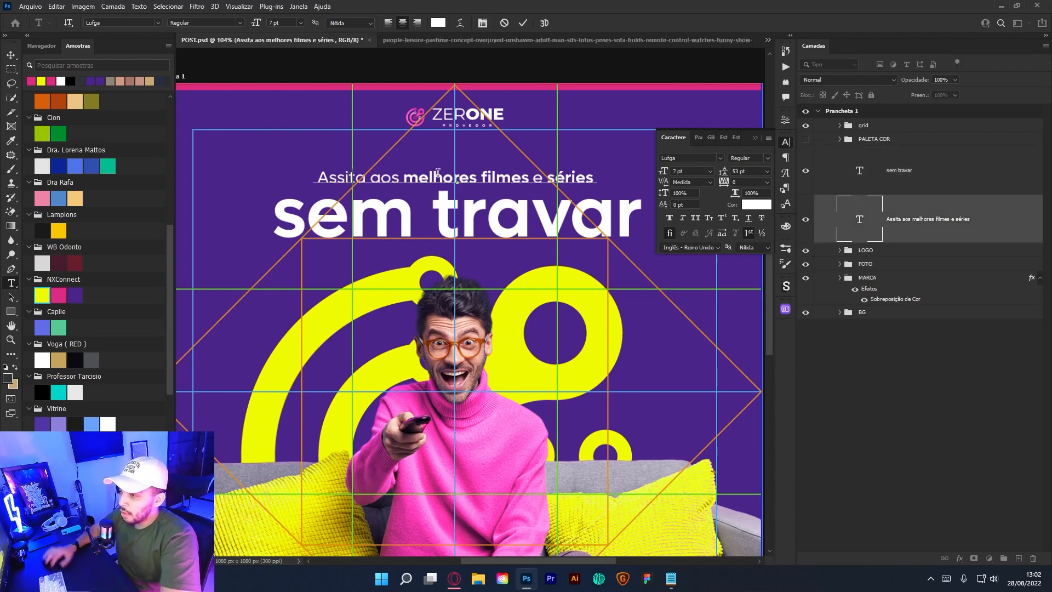
type("s")
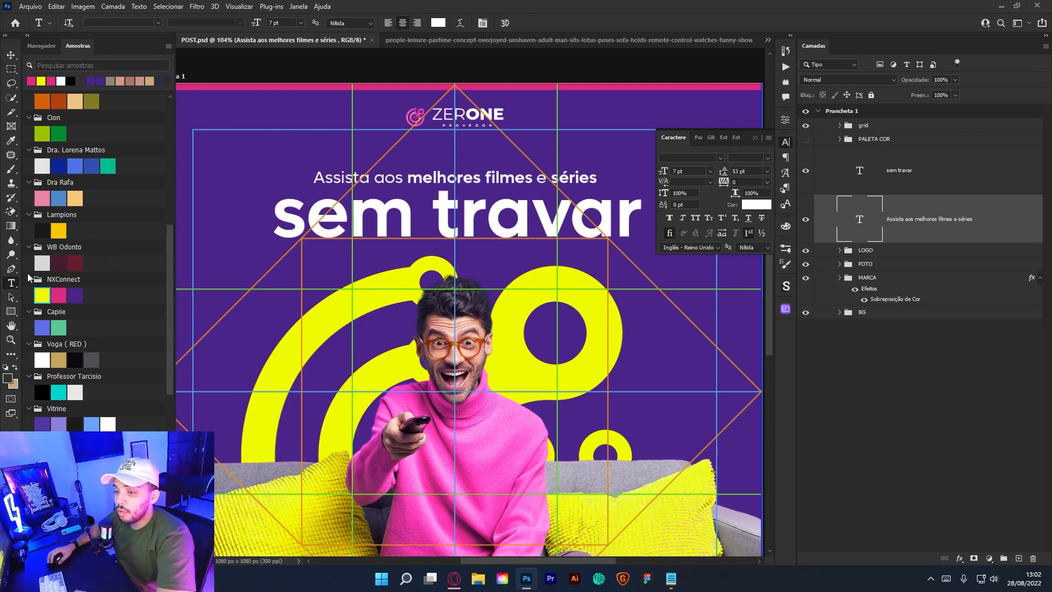
Draw a rectangle about 555 x 38 px around the smaller text line and place its layer beneath that text layer.
left_click(11, 313)
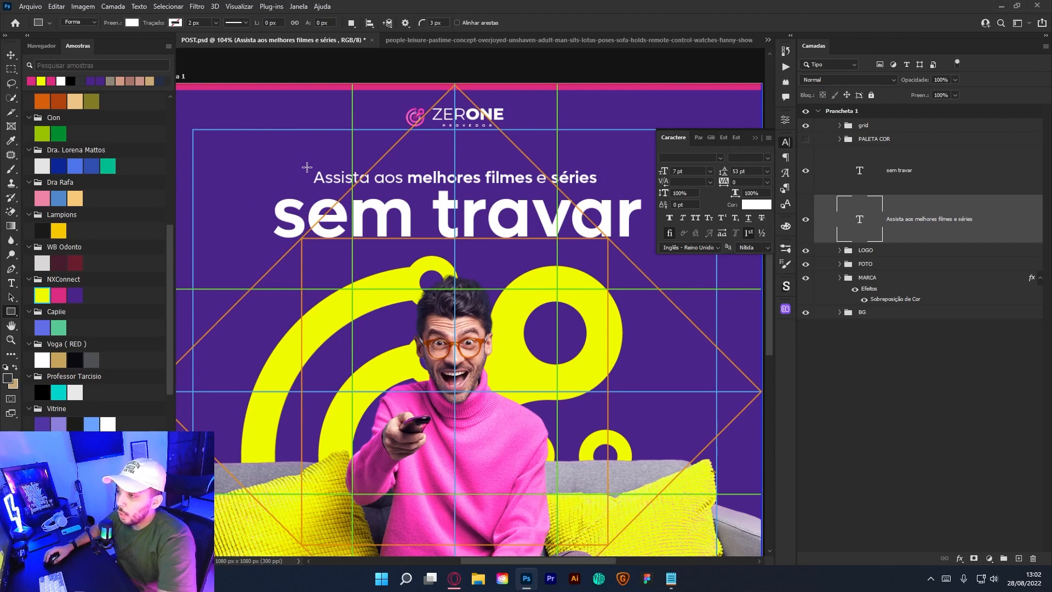
left_click_drag(294, 167, 610, 187)
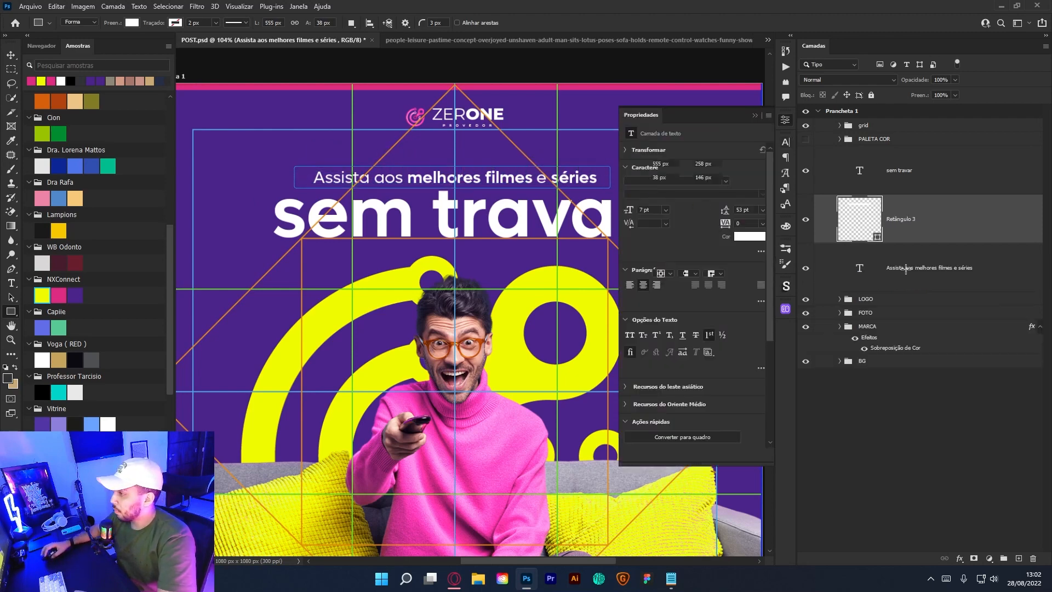
left_click_drag(904, 240, 859, 264)
Fill the rectangle with the pink d30189 sampled from the strip along the artboard's upper edge.
double_click(862, 268)
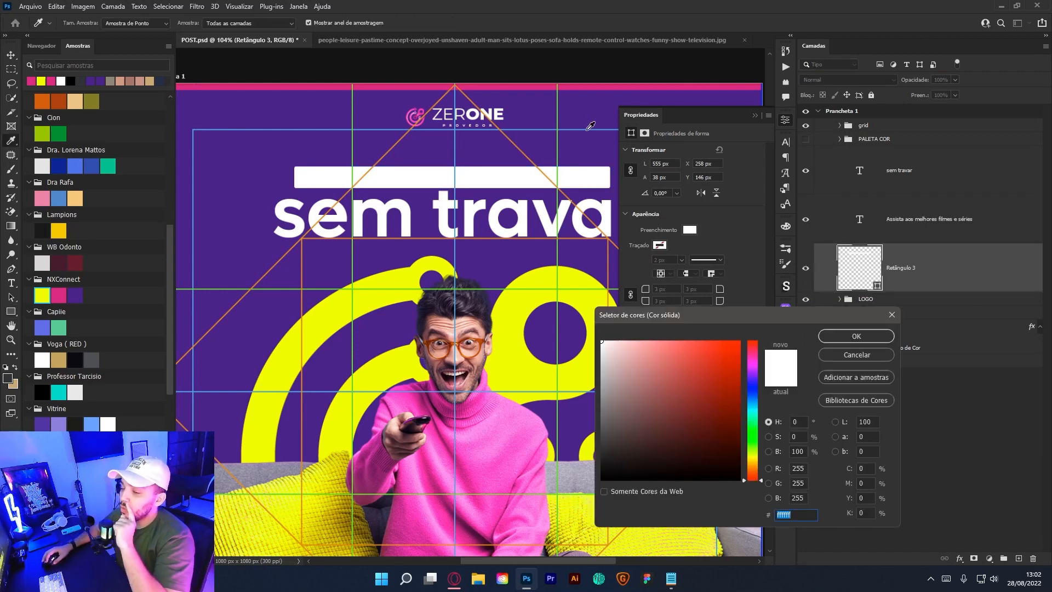
left_click(544, 280)
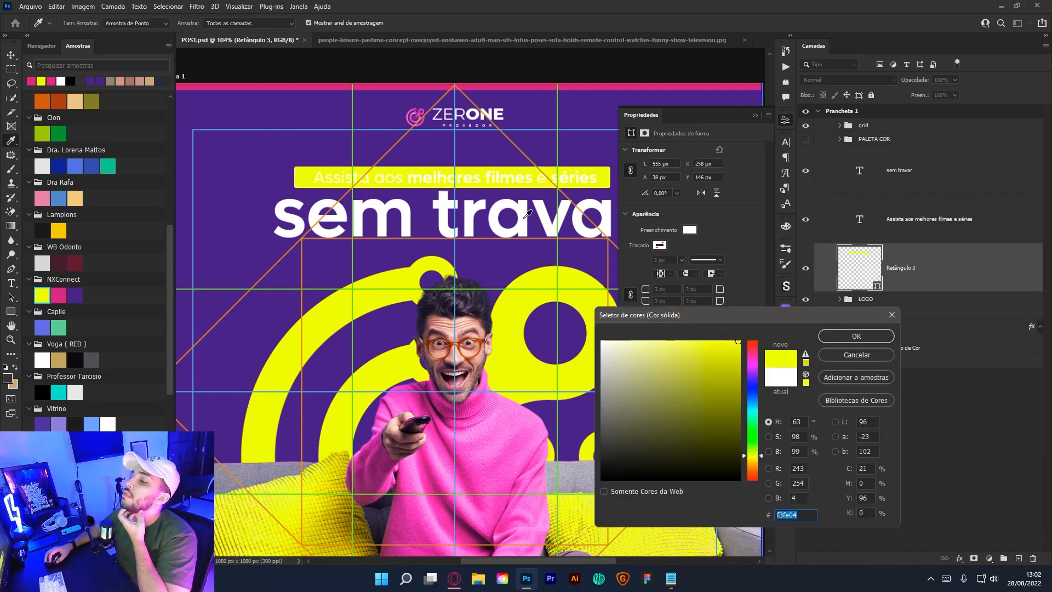
left_click(546, 86)
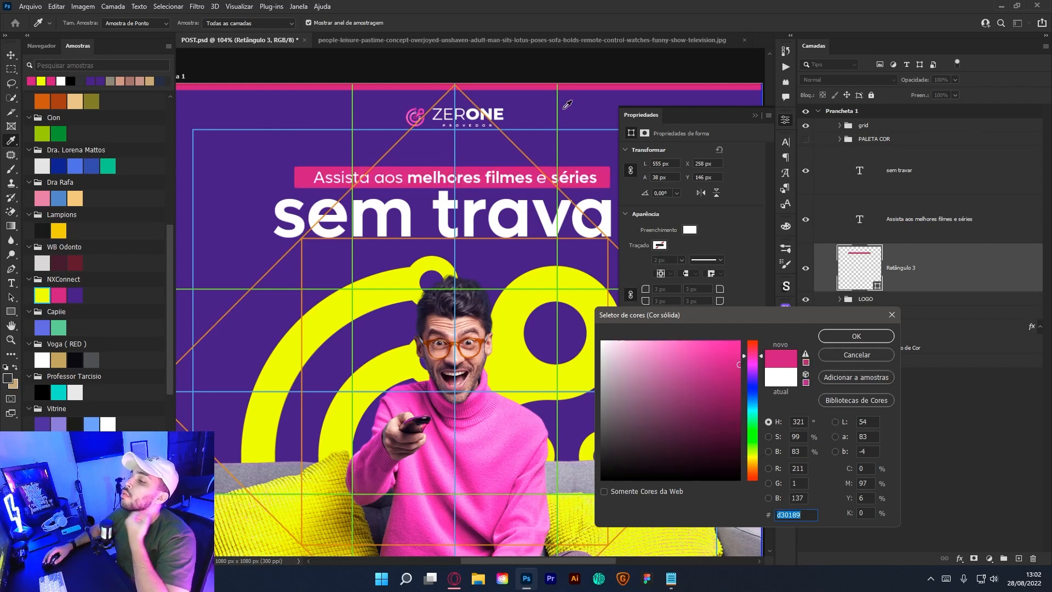
left_click(857, 336)
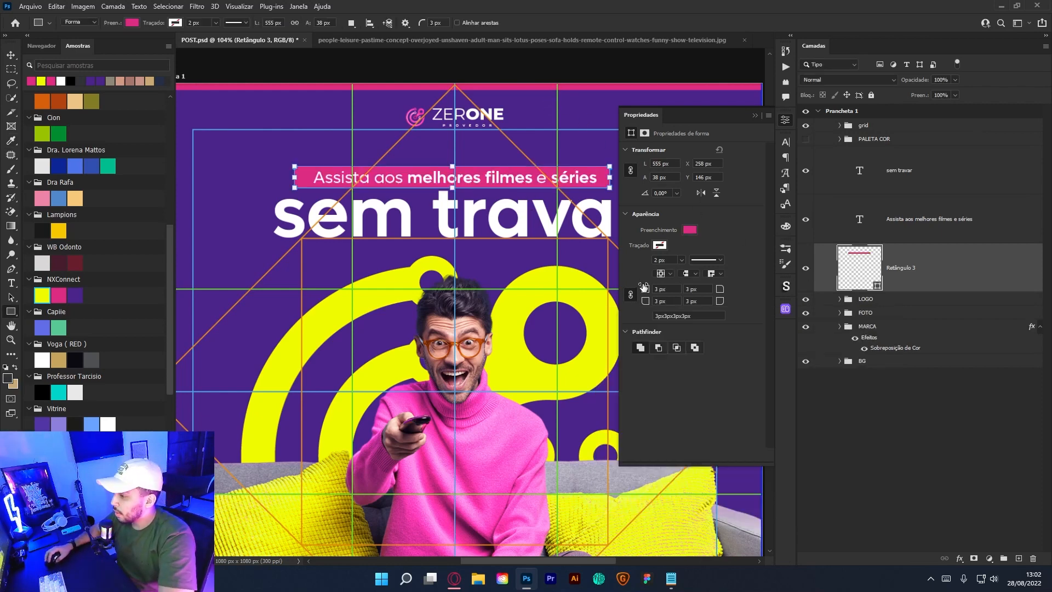
Round all four corners of the pink rectangle to 12 px.
left_click_drag(645, 289, 650, 288)
key("v")
left_click_drag(586, 145, 605, 148)
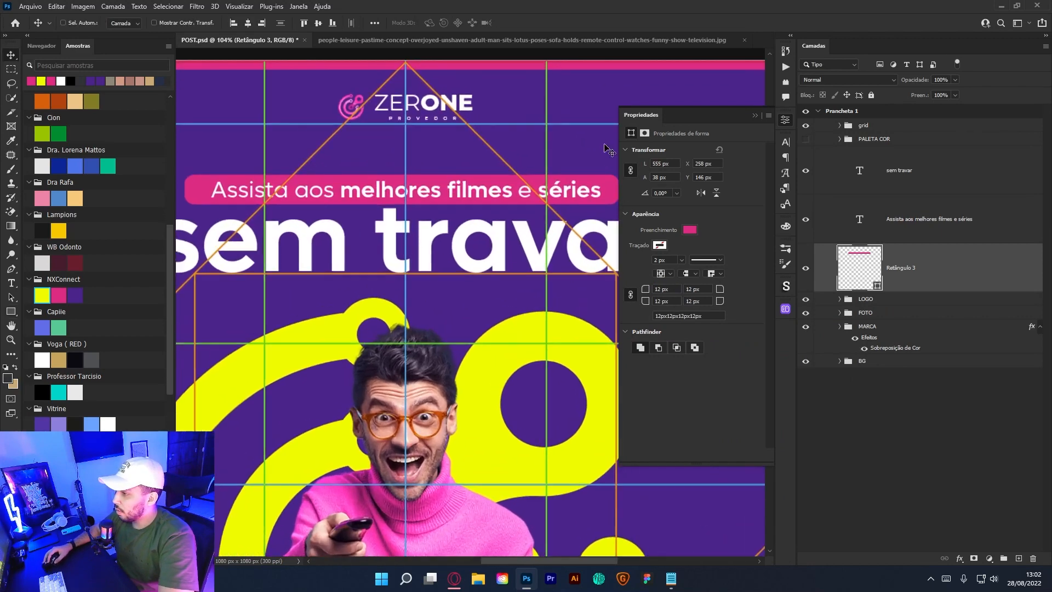
Centre the rectangle and the headline text horizontally on the artboard and nudge "sem travar" slightly down.
left_click(460, 203)
left_click(499, 249)
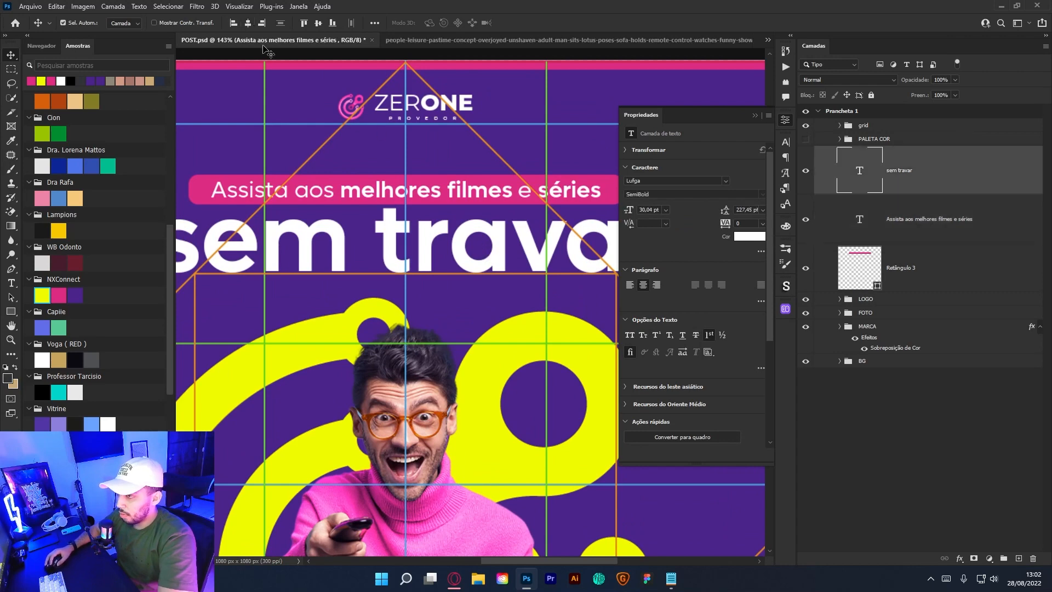
left_click(248, 23)
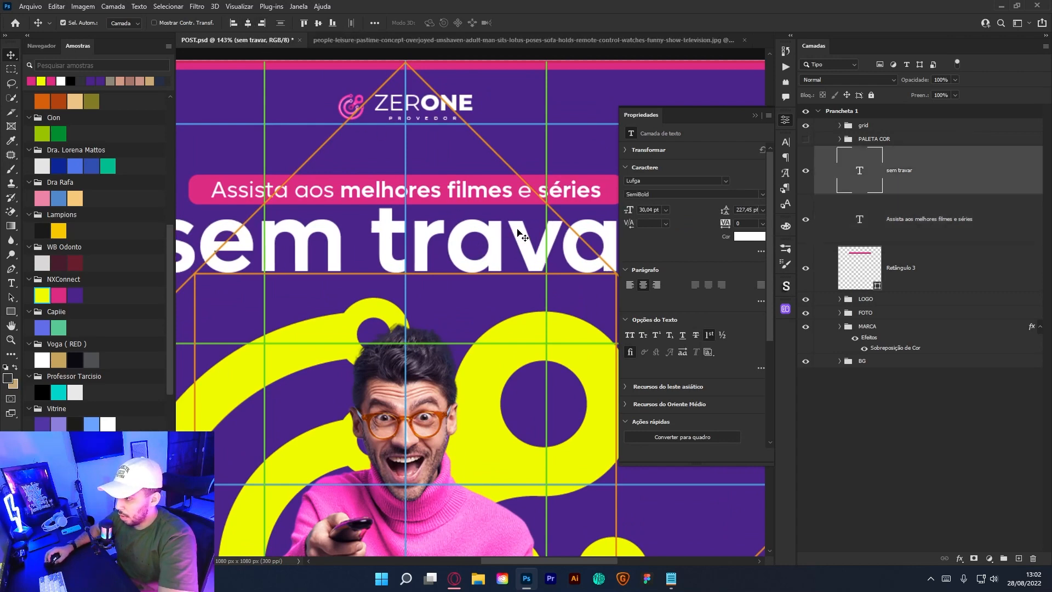
key("Down")
key("Down")
key("Down")
Group the two text layers and the pink rectangle, and name the group TEXTO.
left_click(909, 268, "shift")
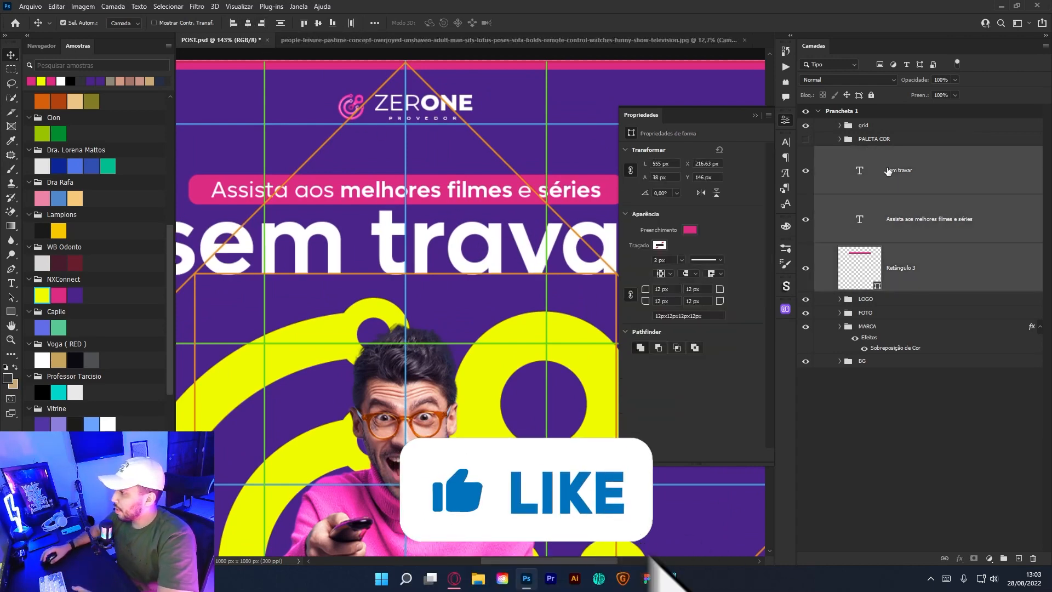
scroll(513, 185, "down", 3)
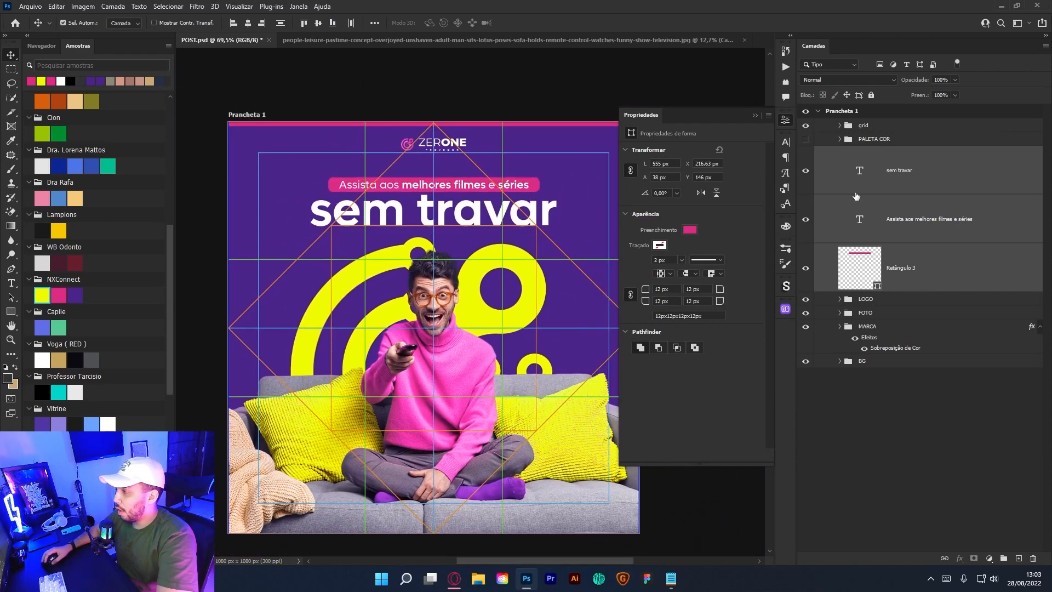
key("ctrl+g")
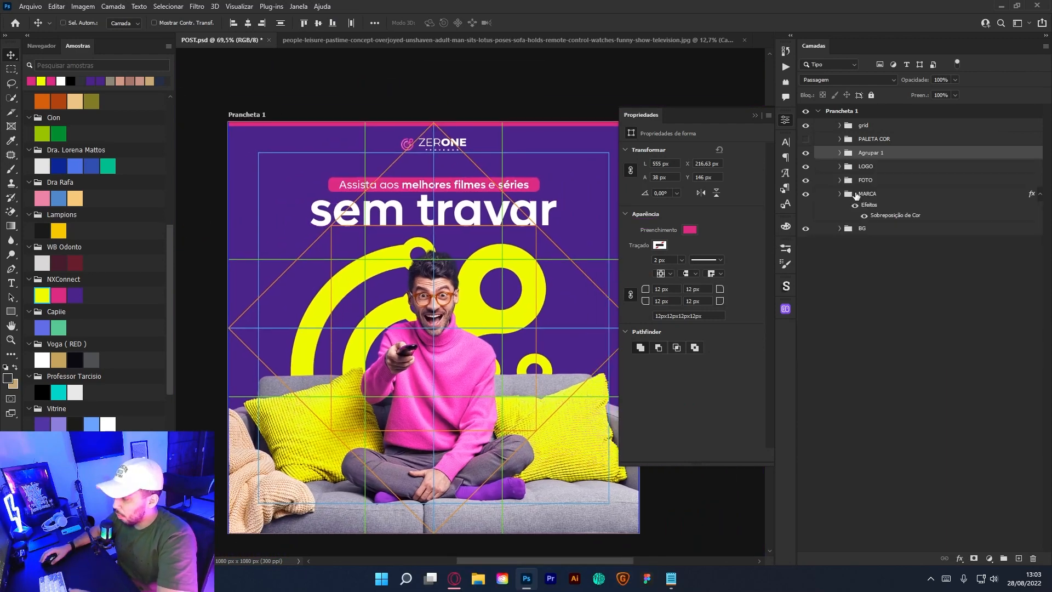
double_click(871, 153)
key("Caps_Lock")
type("TEXTO")
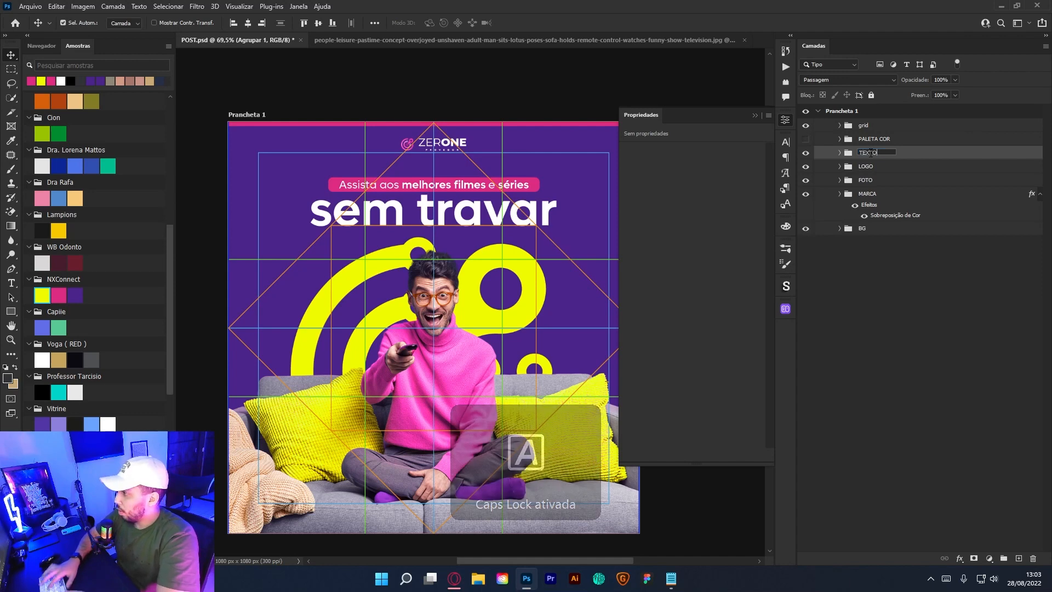
key("Return")
Move the TEXTO group slightly up towards the logo and hide the grid group.
key("ctrl+t")
left_click_drag(466, 209, 465, 203)
key("Return")
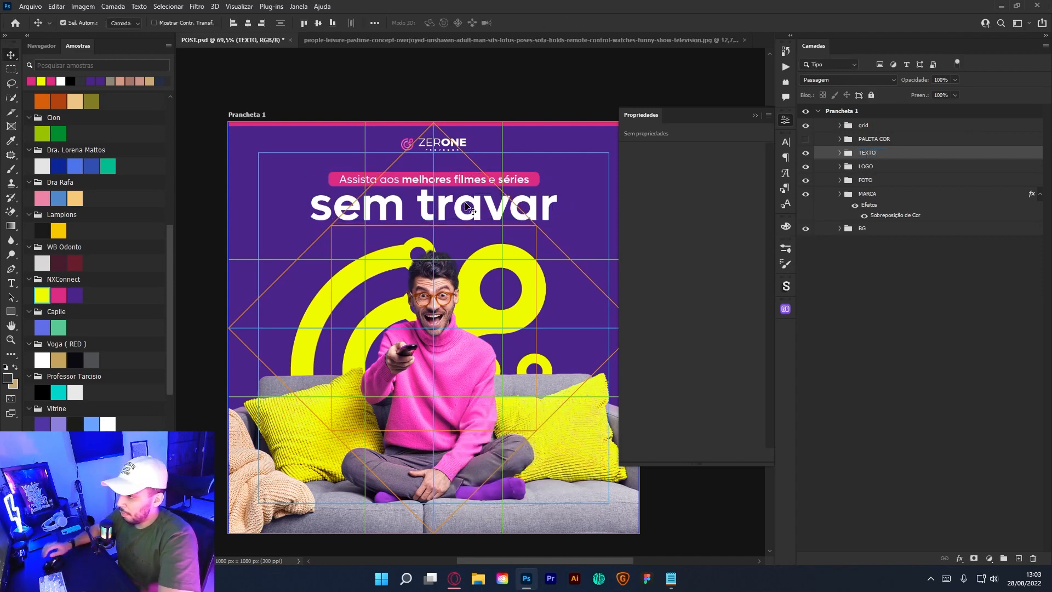
left_click(804, 127)
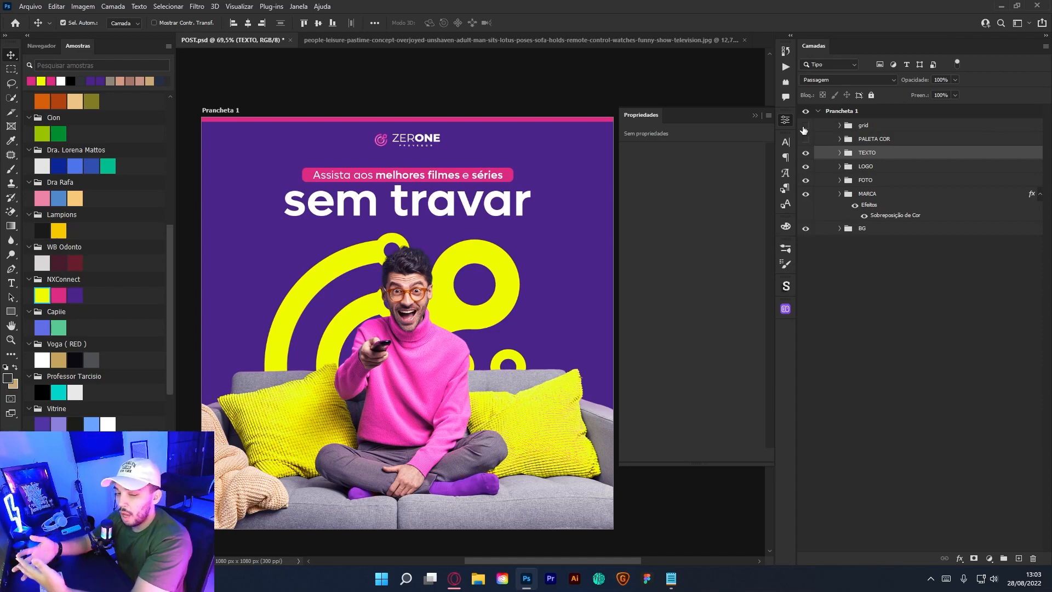
Switch to the browser to view the popcorn picture from the "pipoca png" image search, and return to Photoshop.
key("alt+Tab")
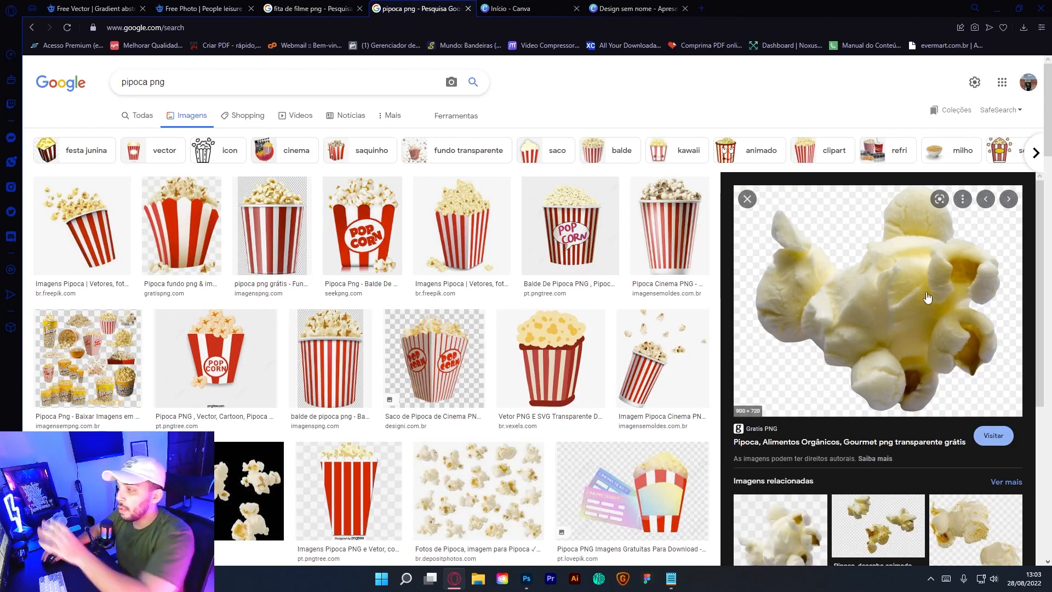
scroll(928, 297, "down", 1)
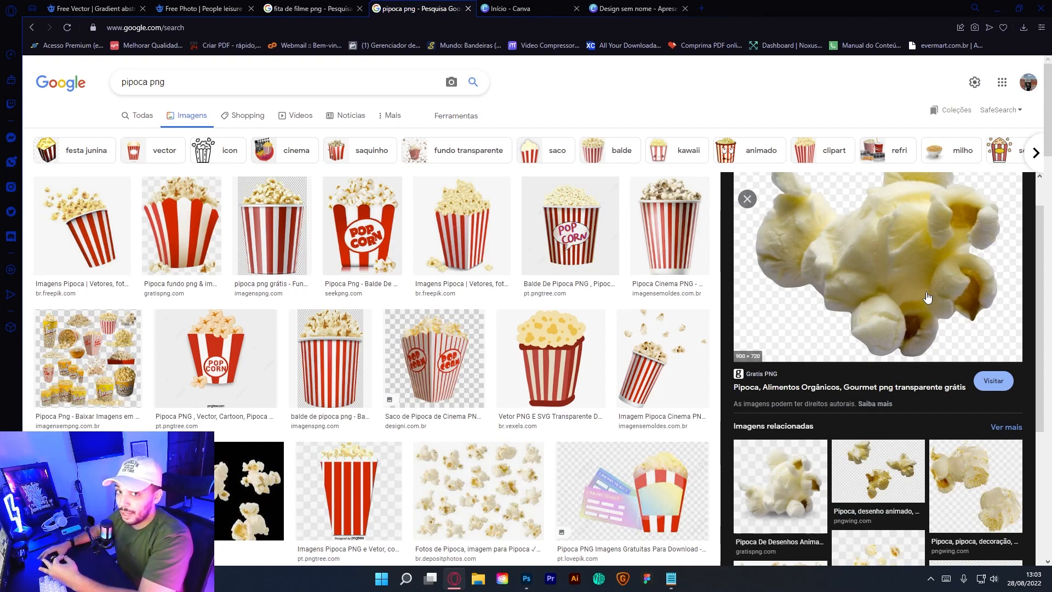
key("alt+Tab")
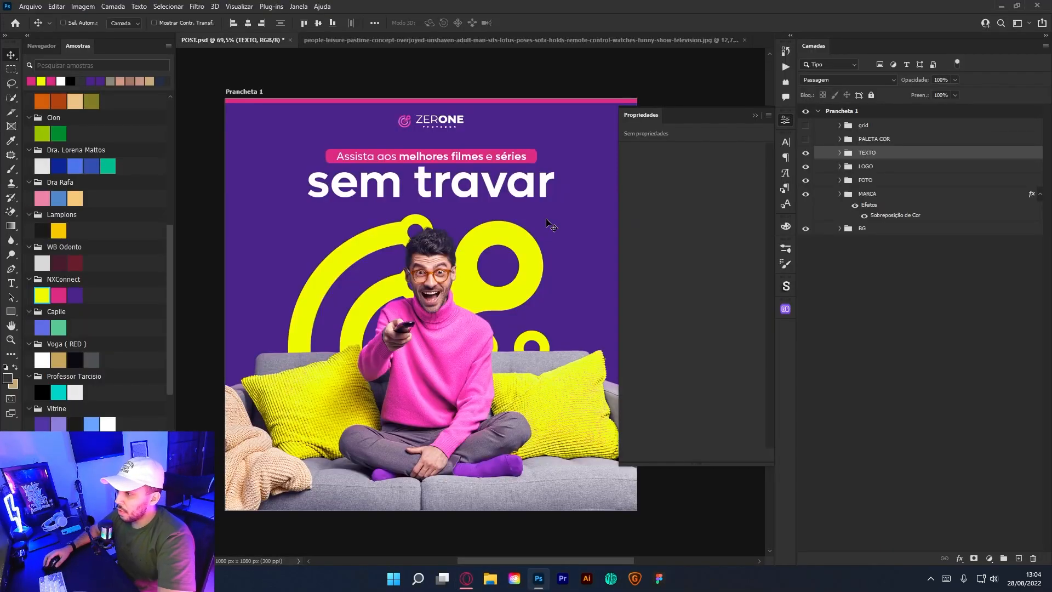
Place the pngwing.com film strip image, scaled to 3.24% and rotated 120°, across the artboard's lower-right corner.
key("ctrl+shift+p")
key("Escape")
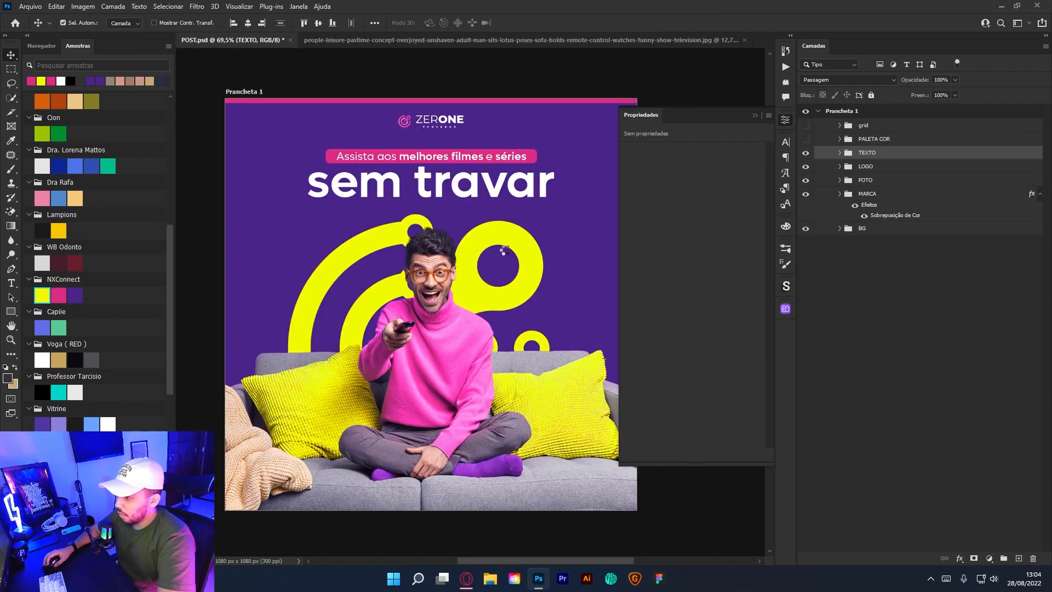
left_click_drag(545, 251, 456, 375)
left_click_drag(437, 328, 323, 300)
left_click_drag(335, 237, 450, 414)
key("Return")
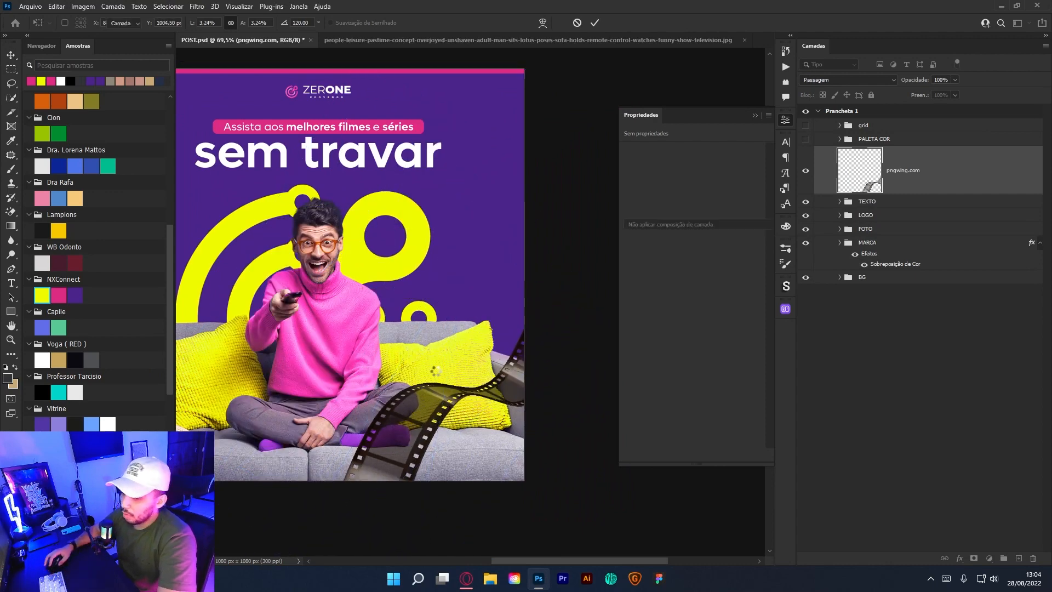
Place the kisspng popcorn image in the artboard's upper-left corner, scaled to 7.76% and rotated 106.26°.
key("ctrl+shift+p")
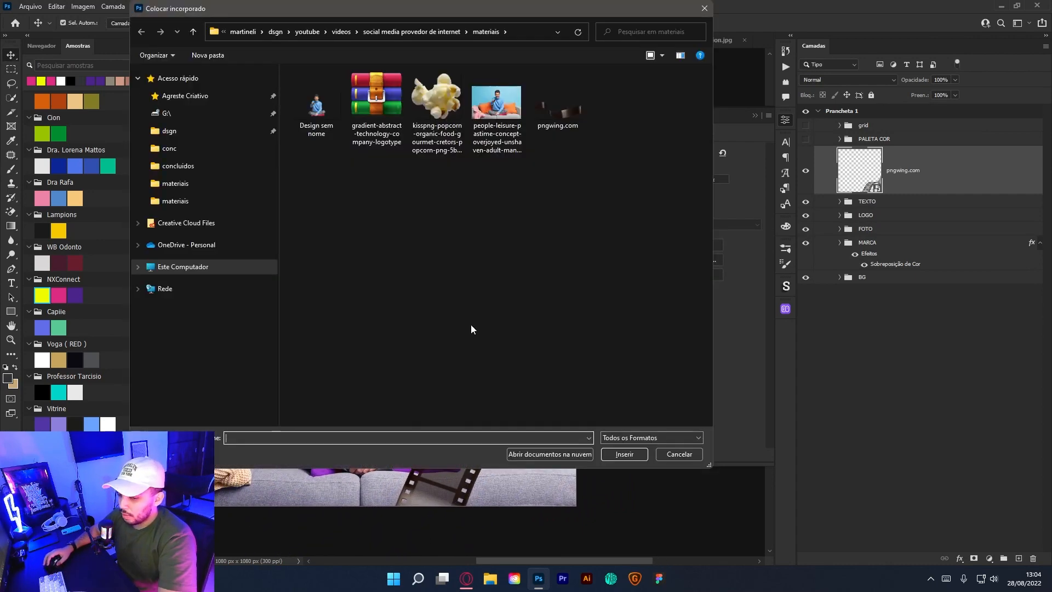
double_click(438, 112)
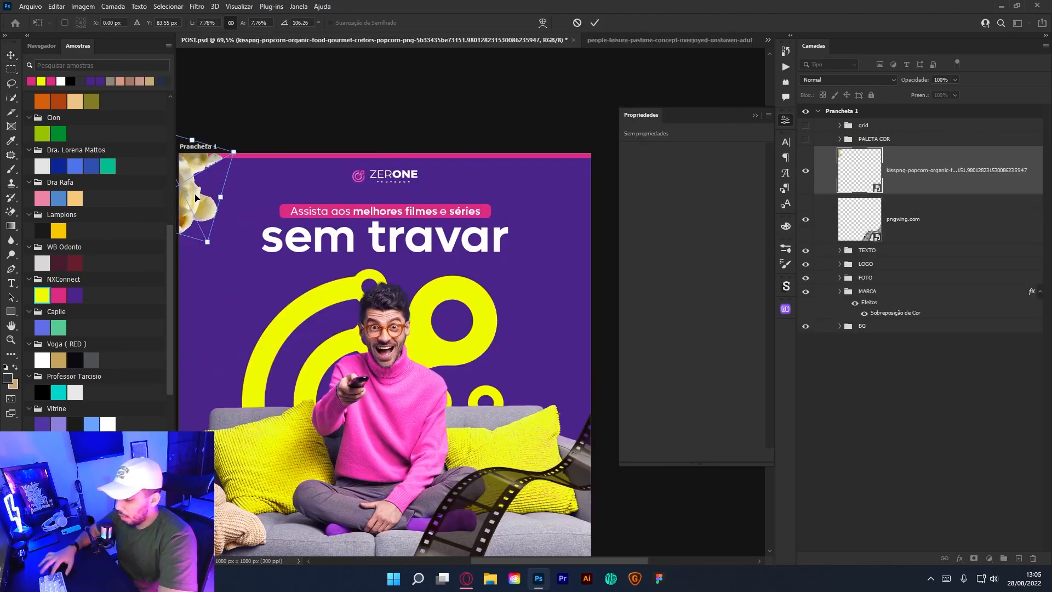
key("Return")
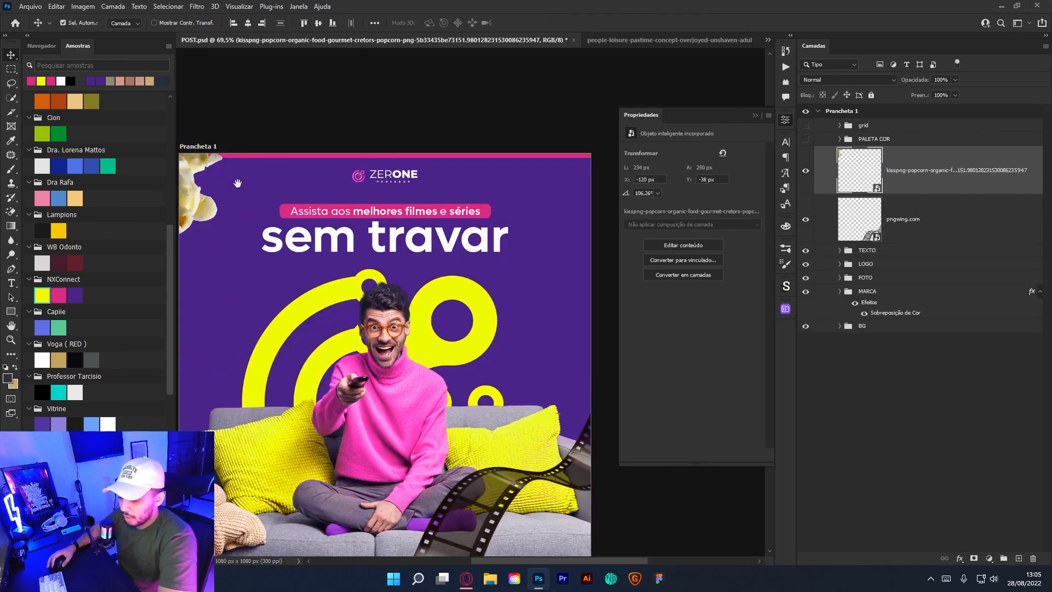
Make three smaller, rotated popcorn copies: at the artboard's lower left, beside the yellow ring, and a tiny one about 31 x 36 px by the remote.
left_click_drag(200, 160, 334, 364)
key("ctrl+t")
key("Return")
key("ctrl+t")
key("Return")
key("ctrl+t")
left_click_drag(335, 384, 328, 366)
key("Return")
key("ctrl+minus")
key("ctrl+minus")
key("ctrl+minus")
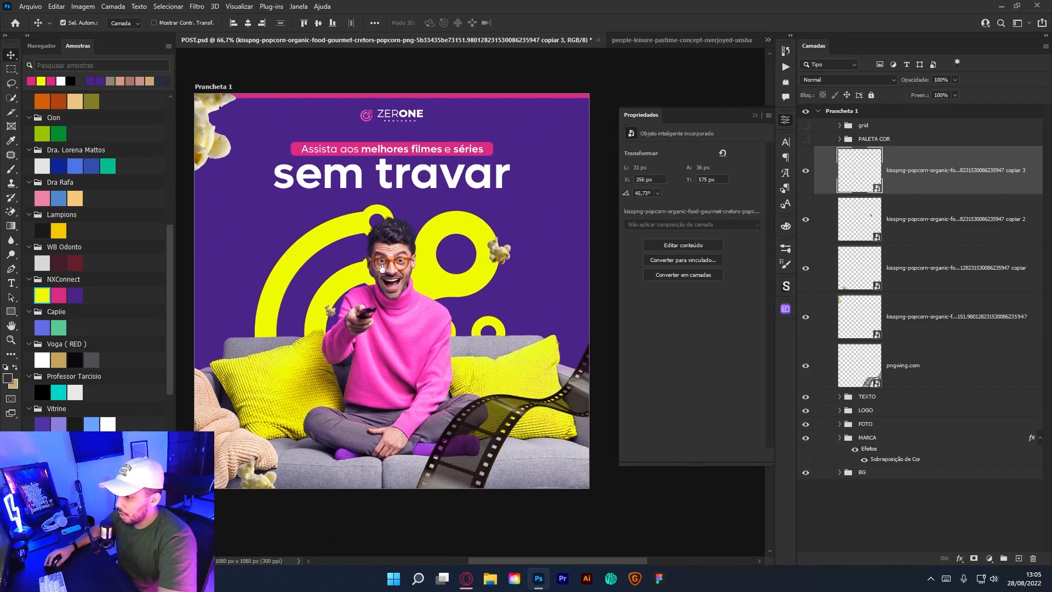
Apply a Gaussian Blur with a radius of about 4.9 pixels to the film strip layer.
left_click_drag(385, 266, 416, 278)
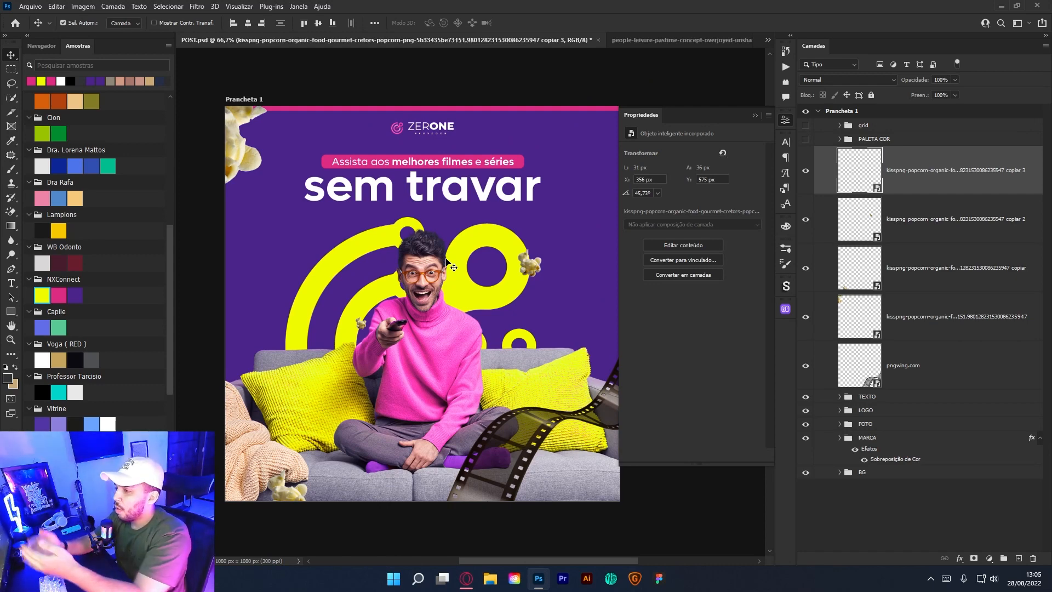
left_click_drag(501, 298, 488, 301)
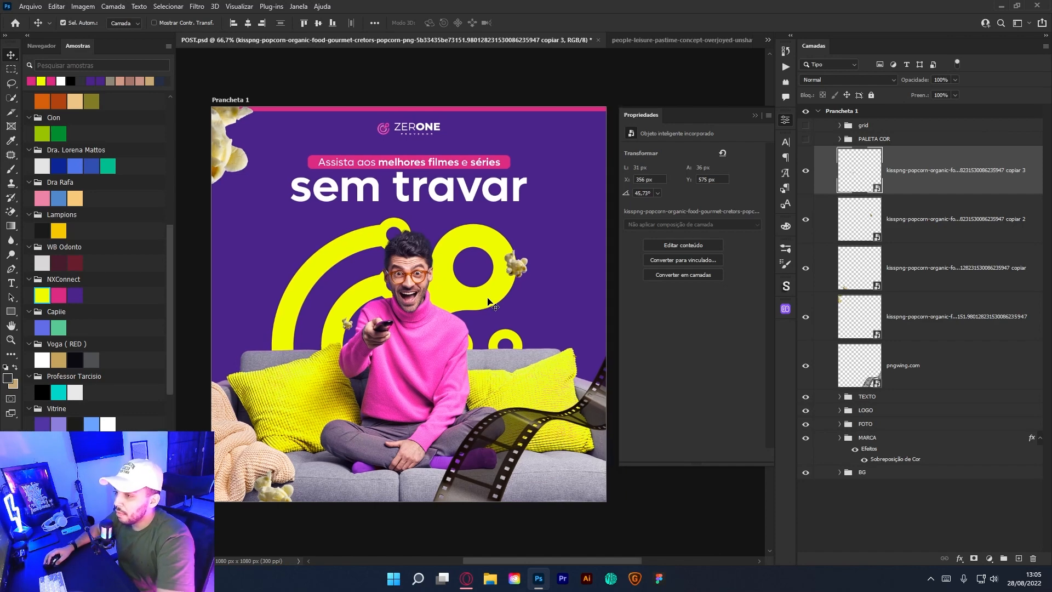
left_click(528, 433)
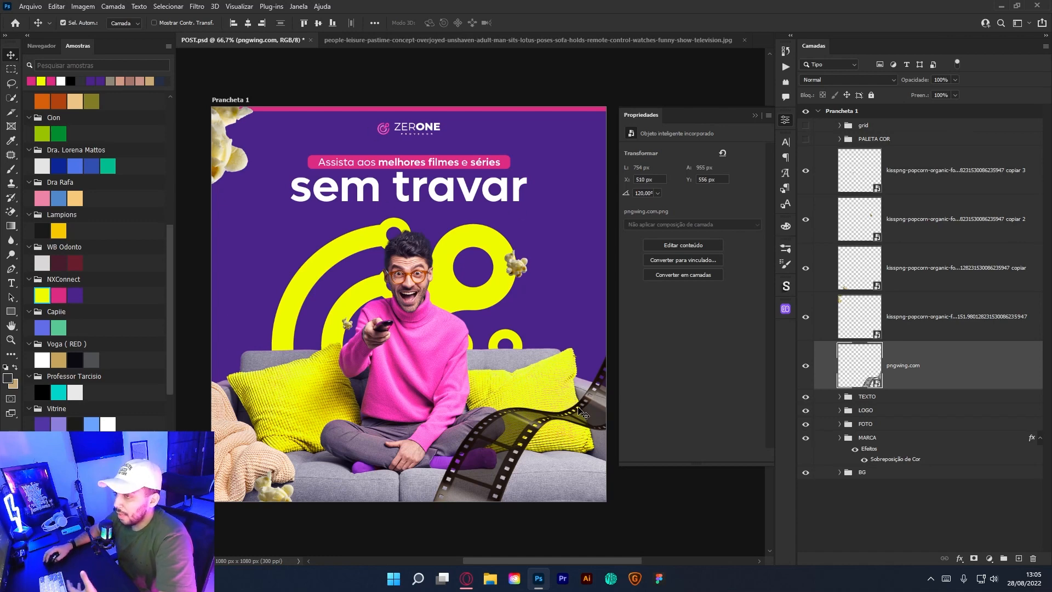
left_click(196, 10)
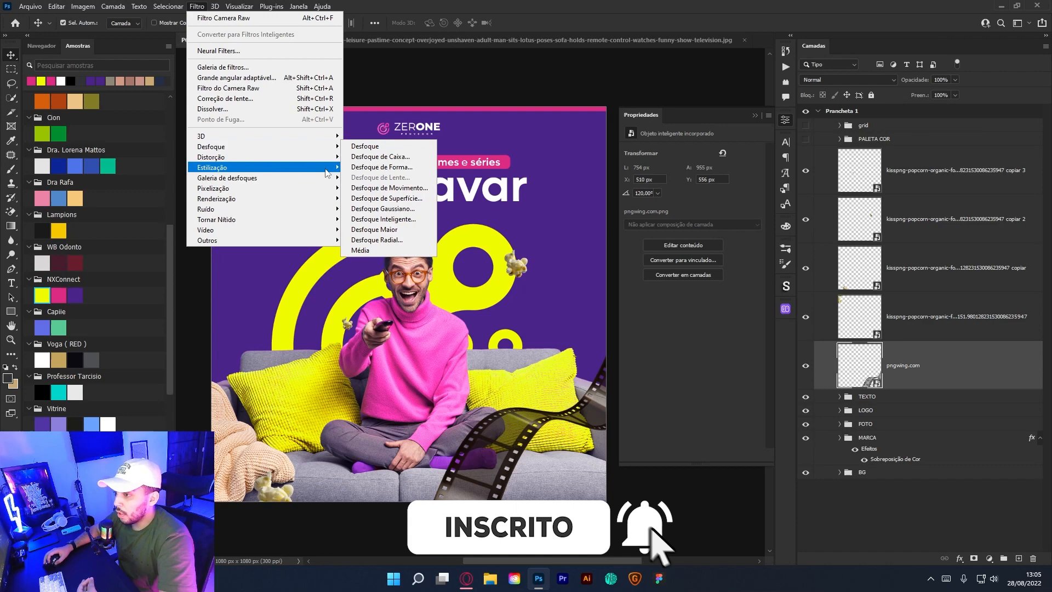
left_click(382, 209)
left_click_drag(795, 214, 784, 214)
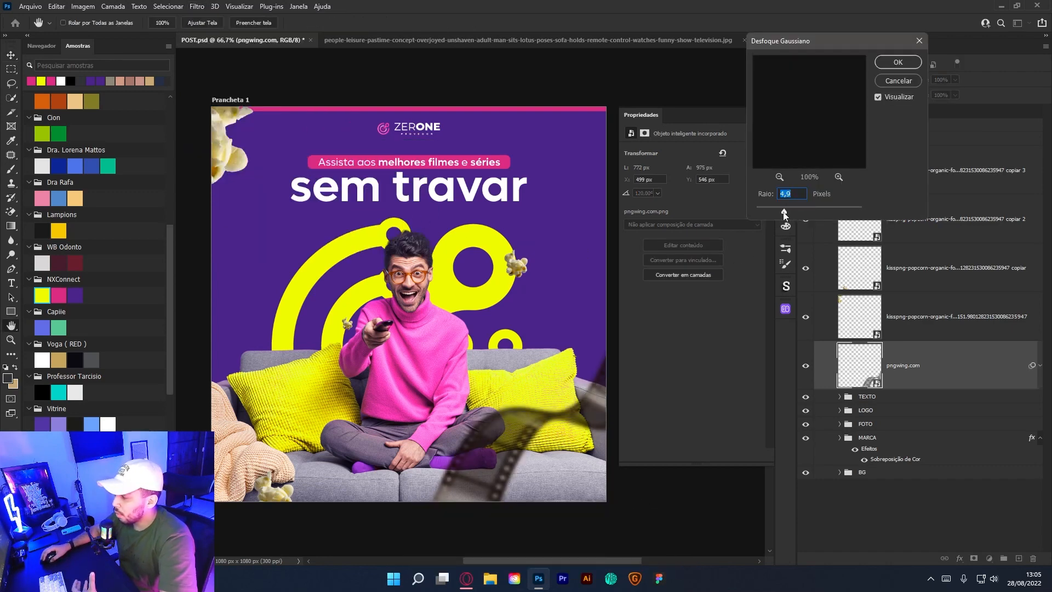
key("Return")
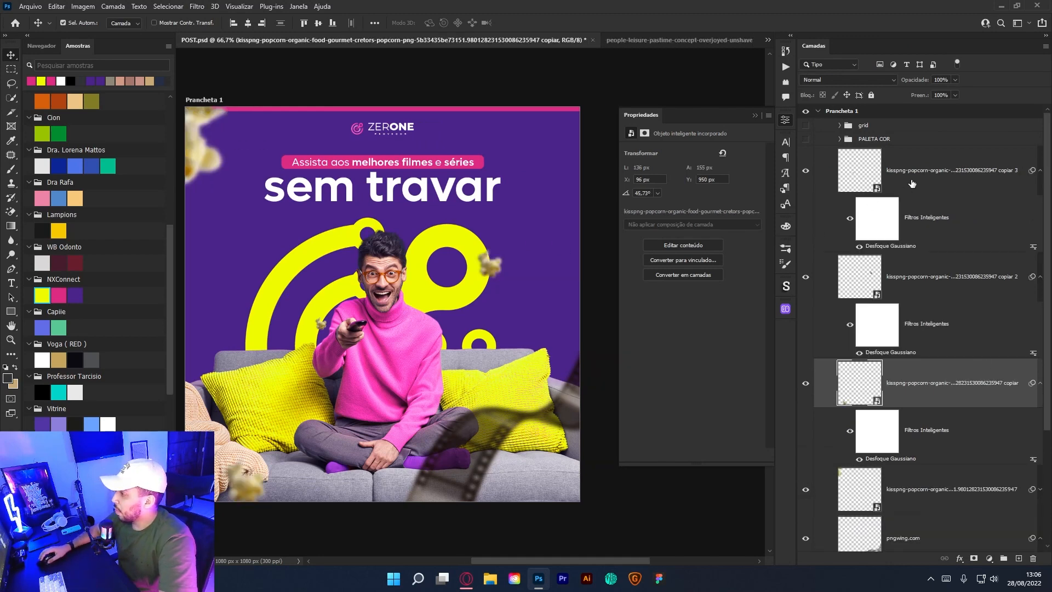
Group the four popcorn layers and the film strip layer, and name the group DESFOQUE.
left_click(912, 183)
scroll(951, 465, "down", 1)
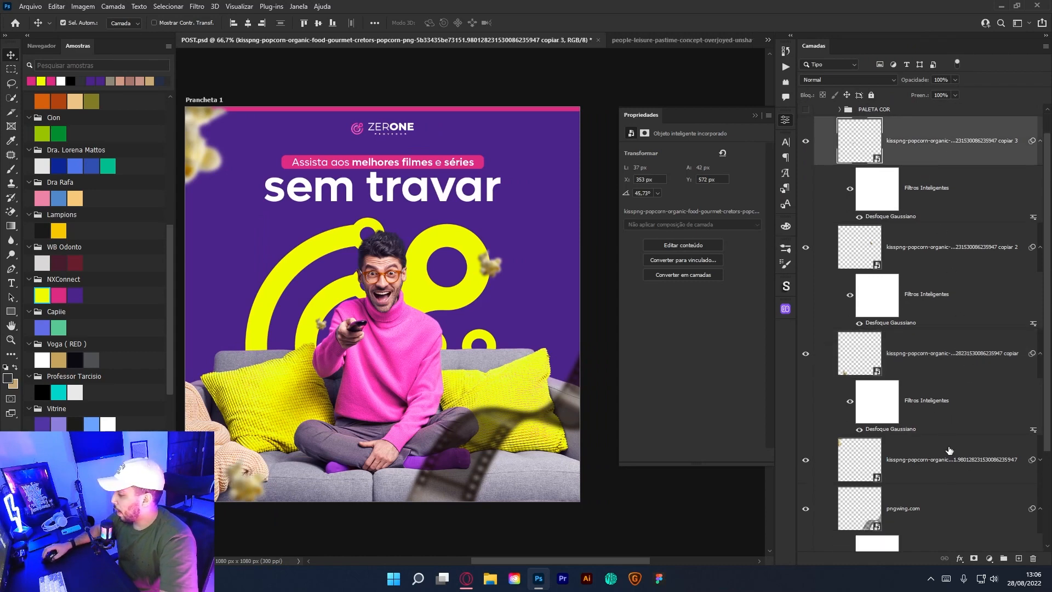
left_click(928, 515, "shift")
key("ctrl+g")
double_click(869, 153)
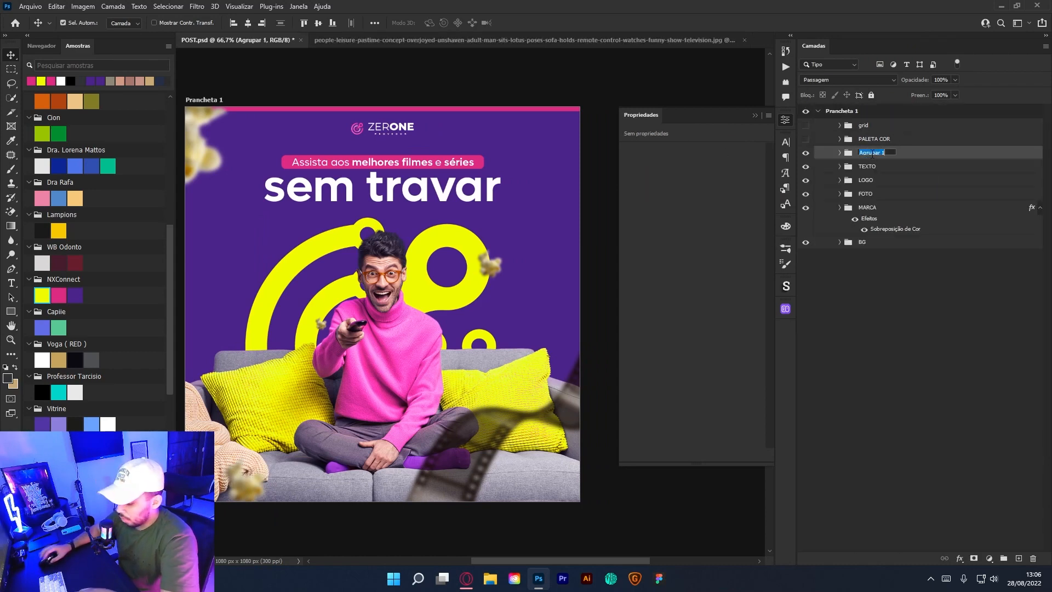
key("Caps_Lock")
type("d")
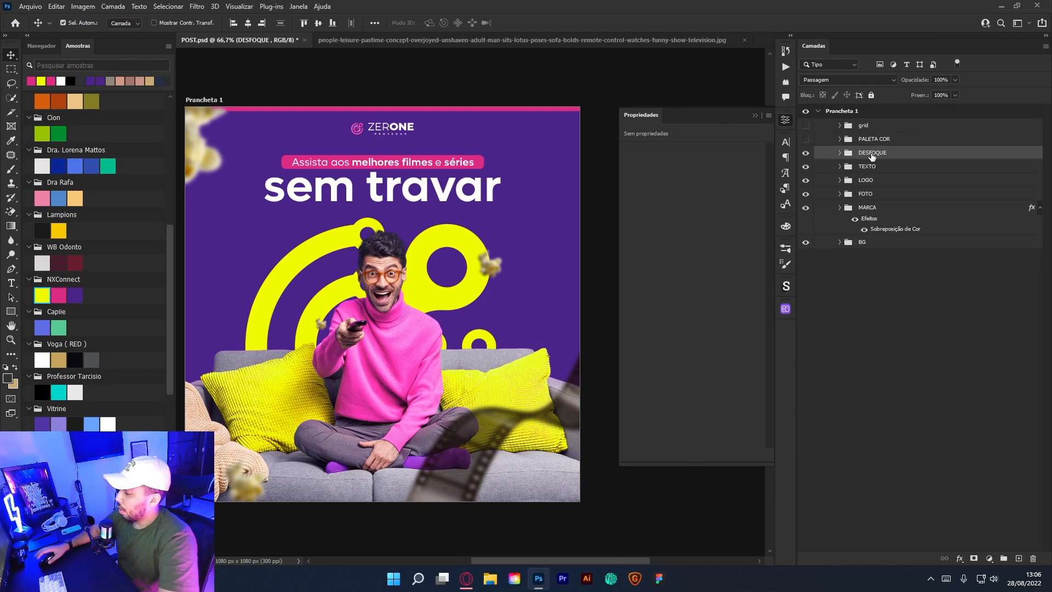
Add a Hue/Saturation adjustment clipped to the DESFOQUE group and set its saturation to -100.
left_click_drag(379, 283, 455, 269)
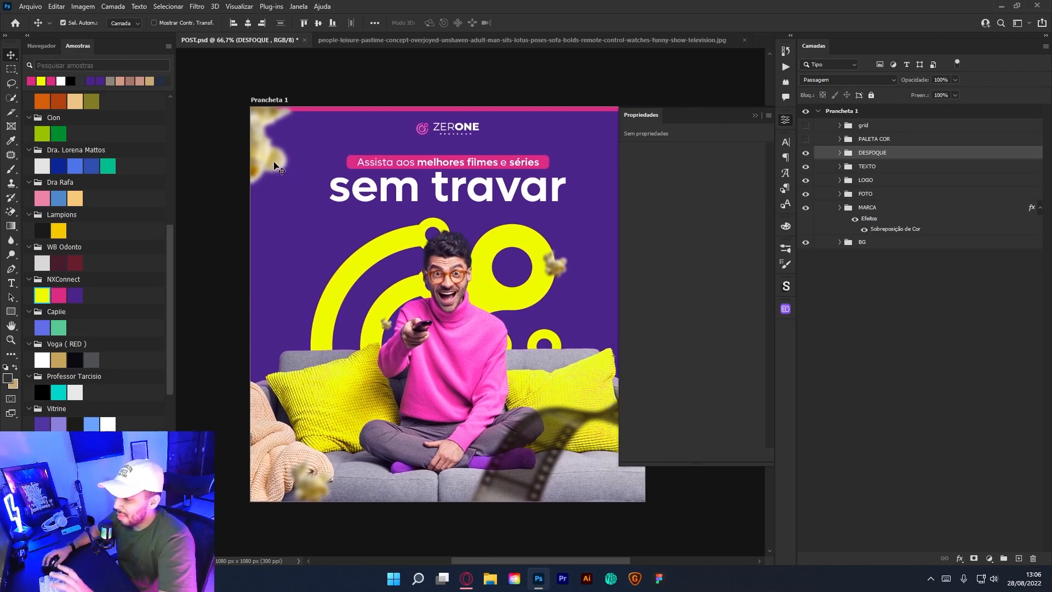
left_click_drag(473, 374, 439, 373)
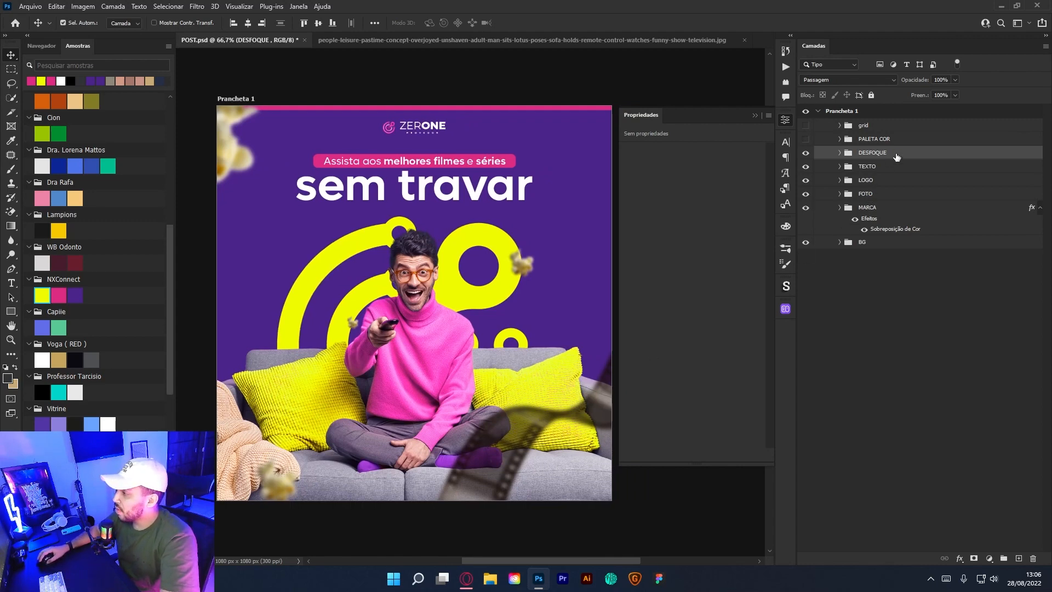
left_click(990, 558)
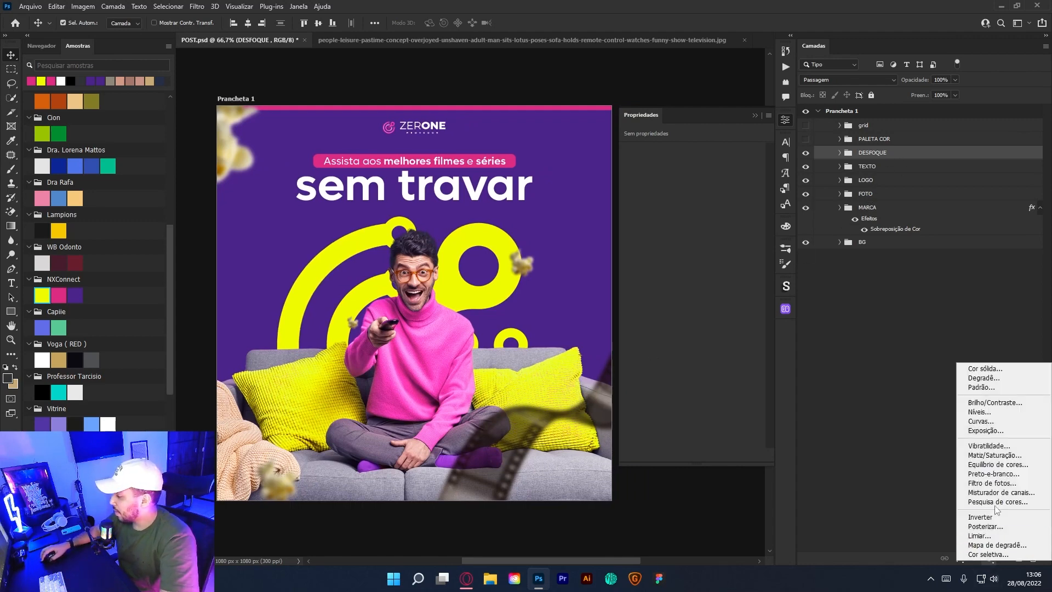
left_click(996, 455)
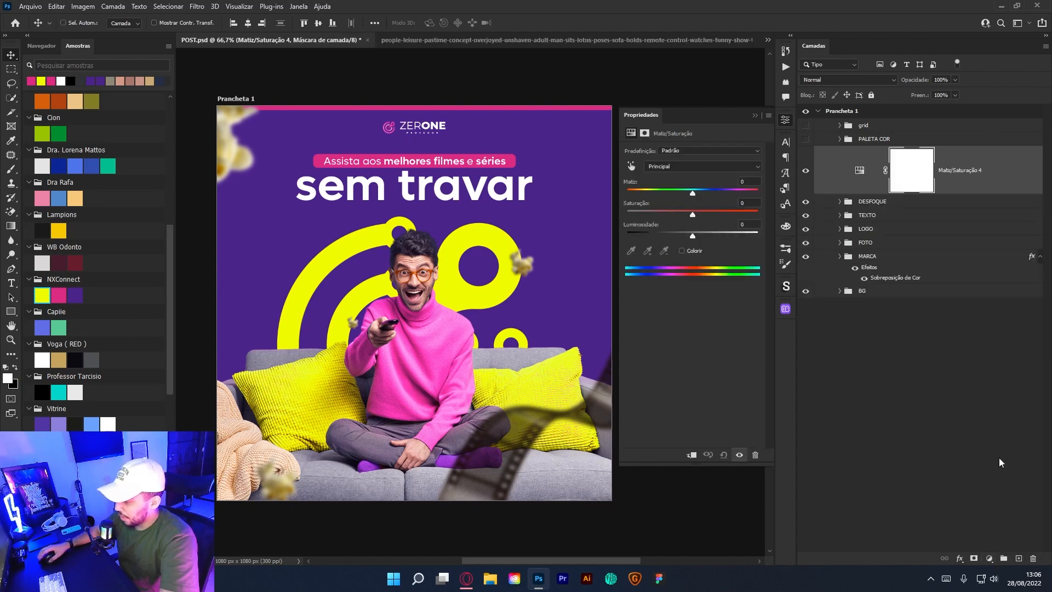
key("ctrl+alt+g")
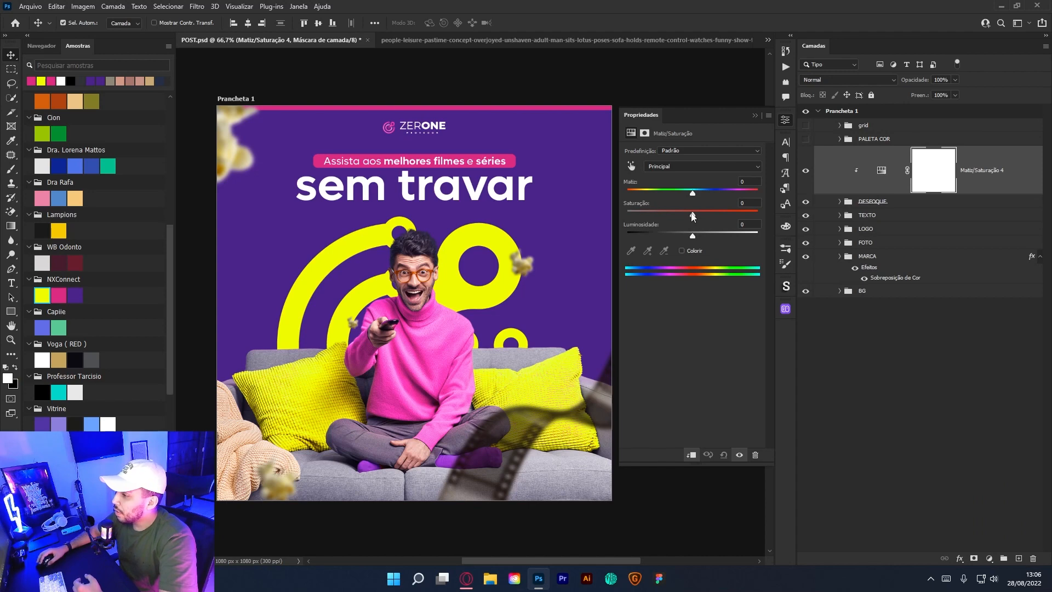
left_click_drag(692, 215, 581, 221)
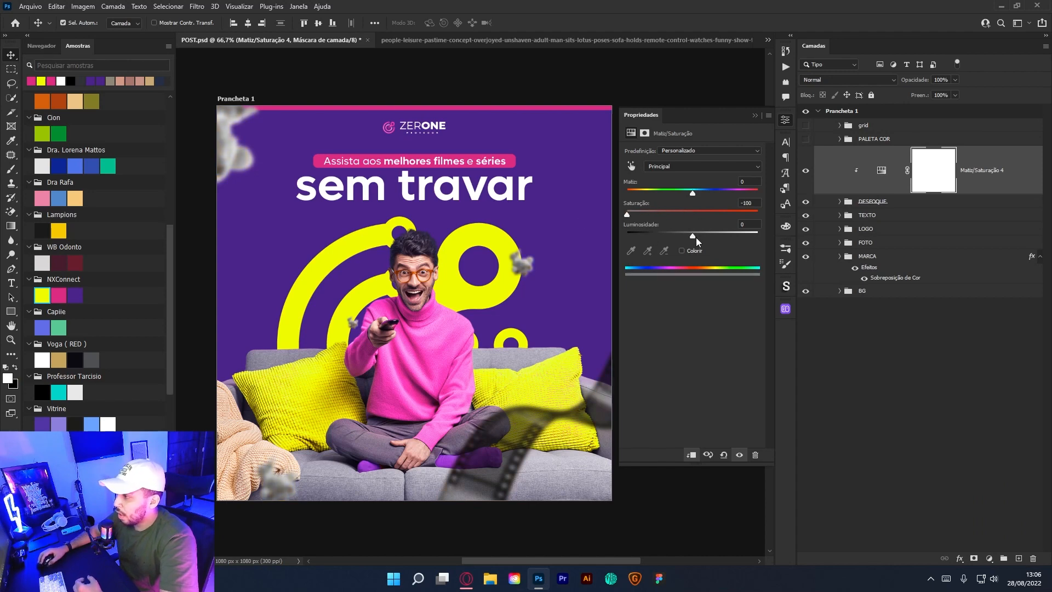
left_click_drag(694, 236, 708, 236)
key("ctrl+z")
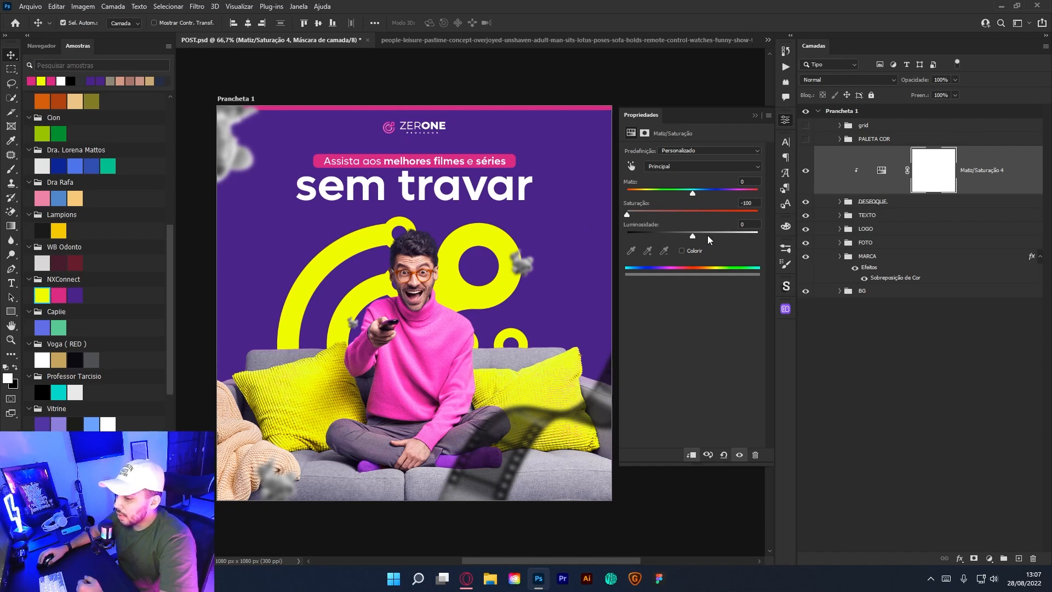
Group the four popcorn layers inside the DESFOQUE group as PIPOCAS.
left_click(541, 254)
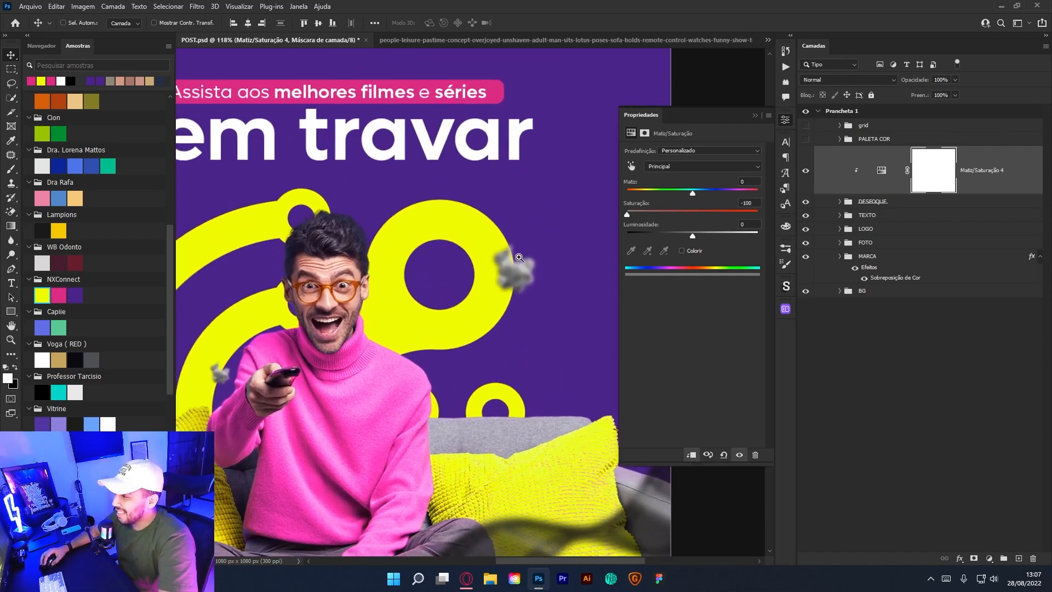
left_click(840, 201)
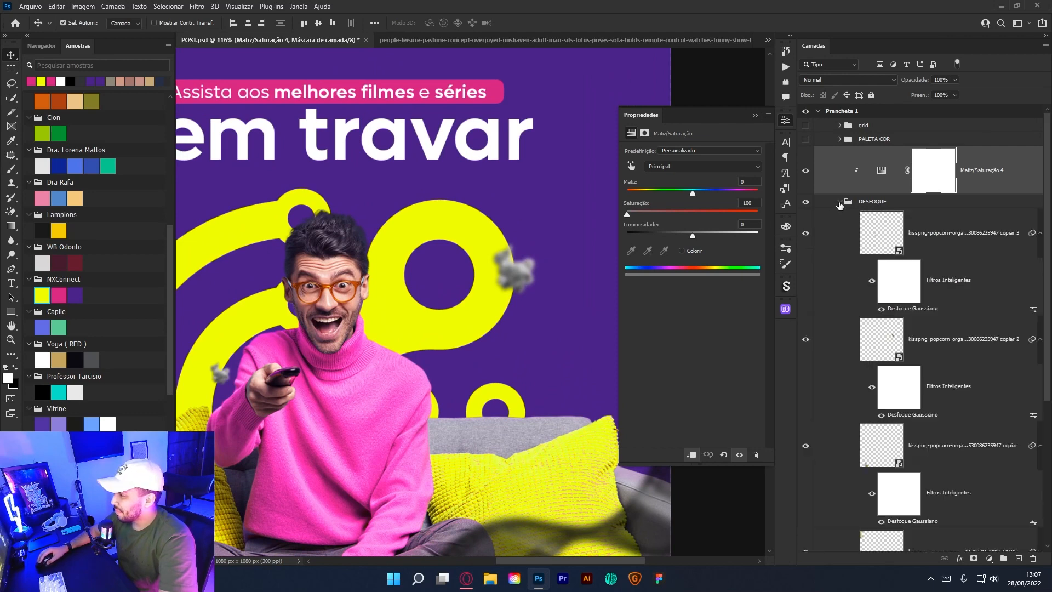
left_click(954, 245)
scroll(971, 422, "down", 1)
left_click(967, 498, "shift")
key("ctrl+g")
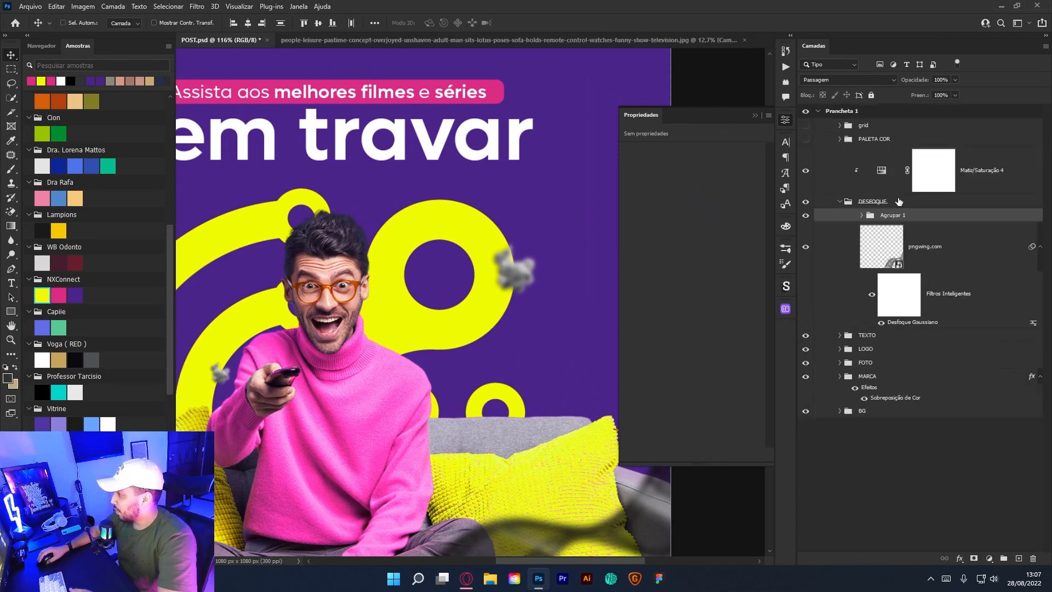
Add a Hue/Saturation adjustment clipped to the PIPOCAS group with lightness +43, and collapse the DESFOQUE group.
left_click(990, 558)
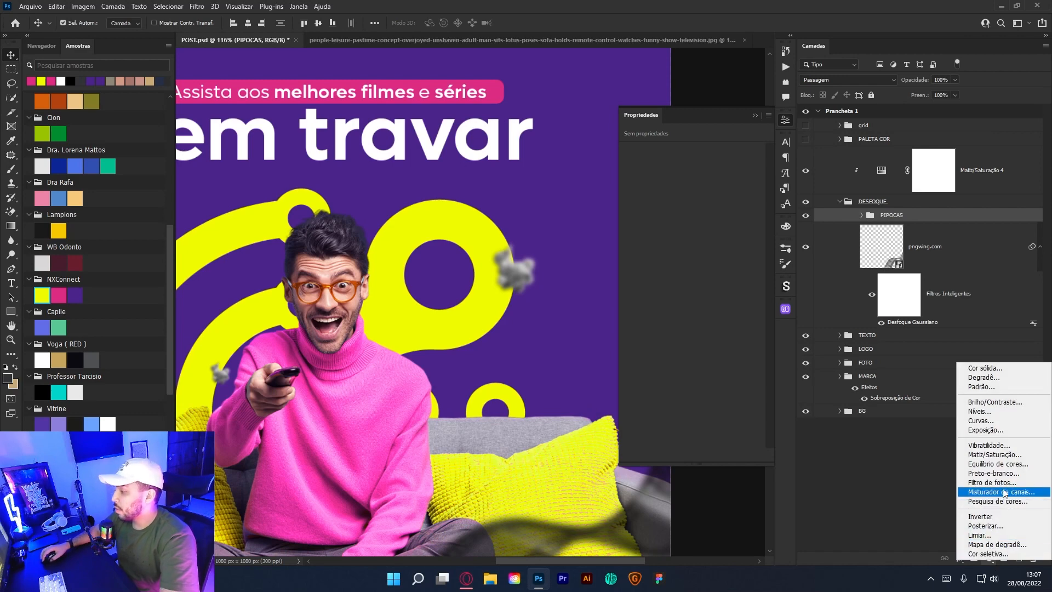
left_click(1004, 461)
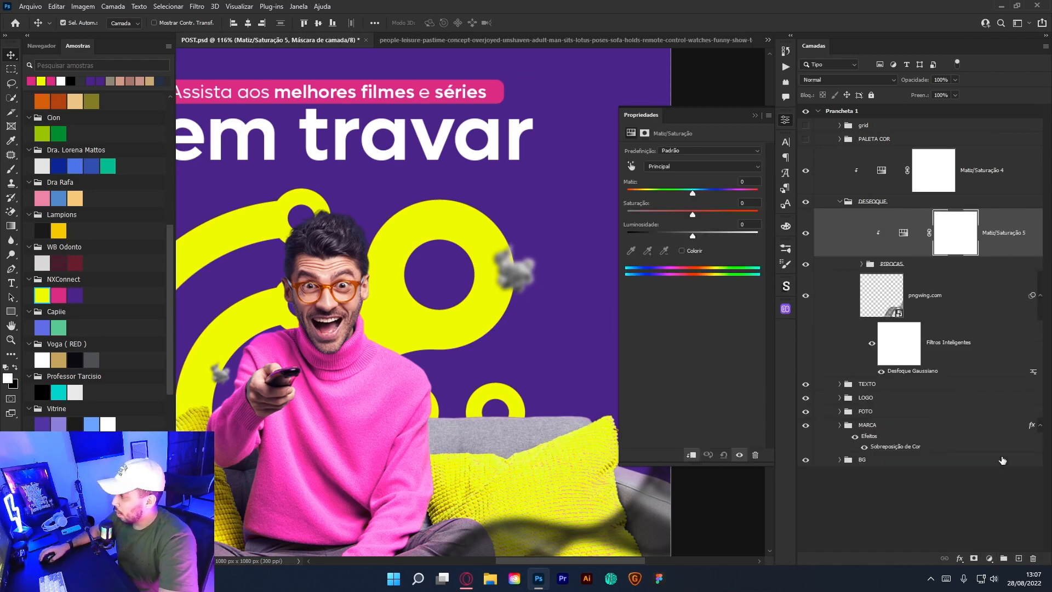
left_click_drag(692, 235, 719, 236)
key("ctrl+0")
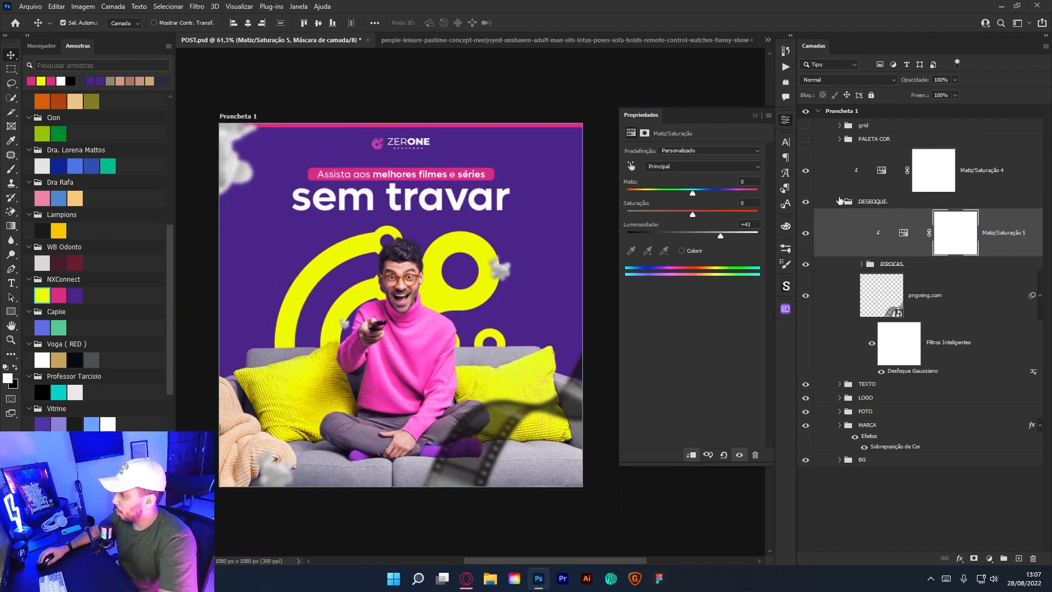
left_click(839, 201)
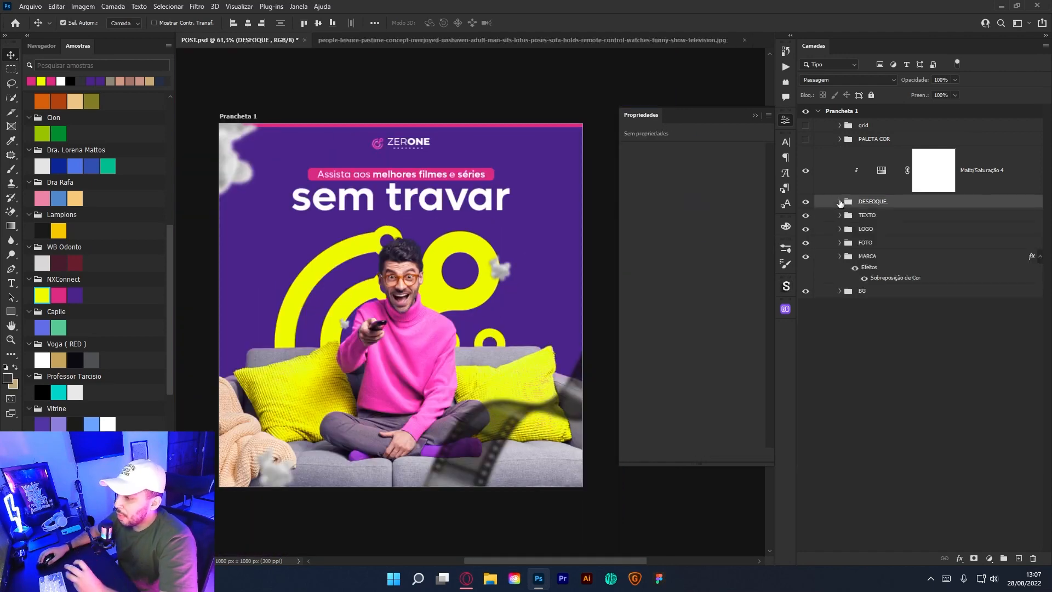
Duplicate the photo's Color Balance adjustment directly above the DESFOQUE group, clipped to it, and compare the result with it on and off.
left_click(408, 269)
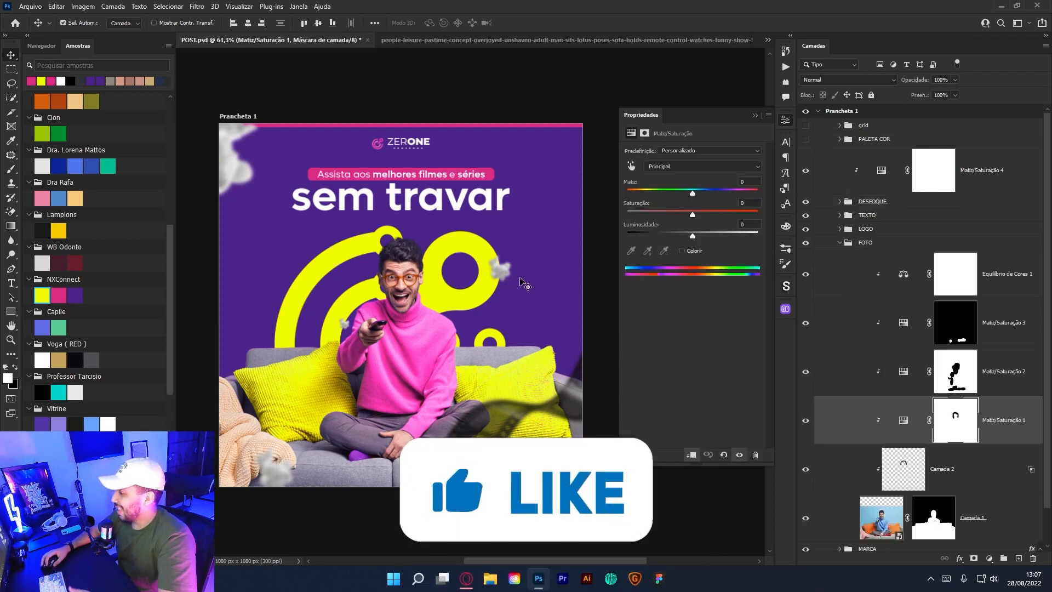
left_click(809, 276)
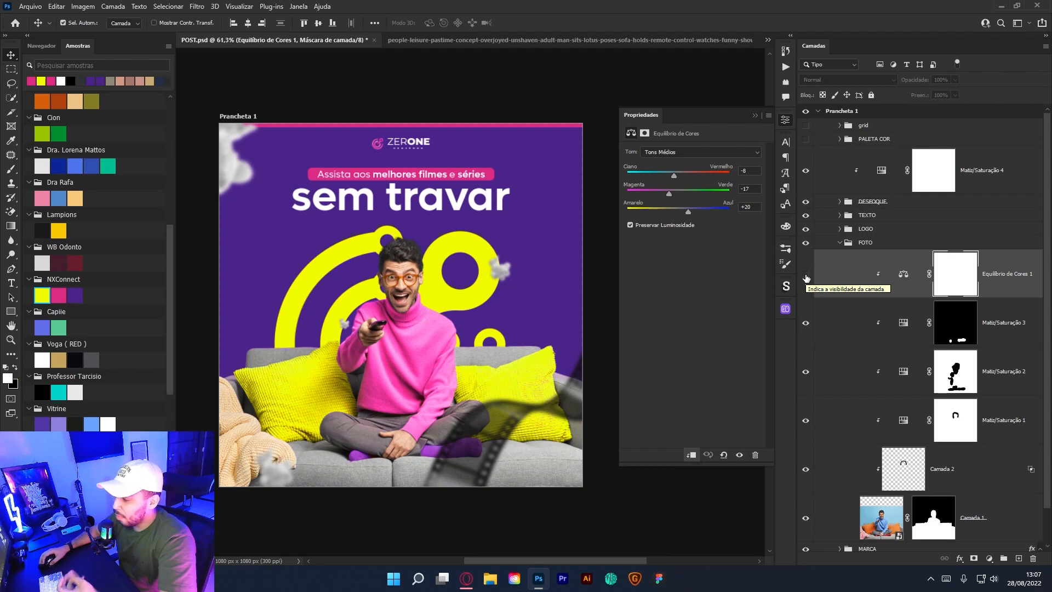
left_click(807, 275)
left_click_drag(846, 286, 843, 193)
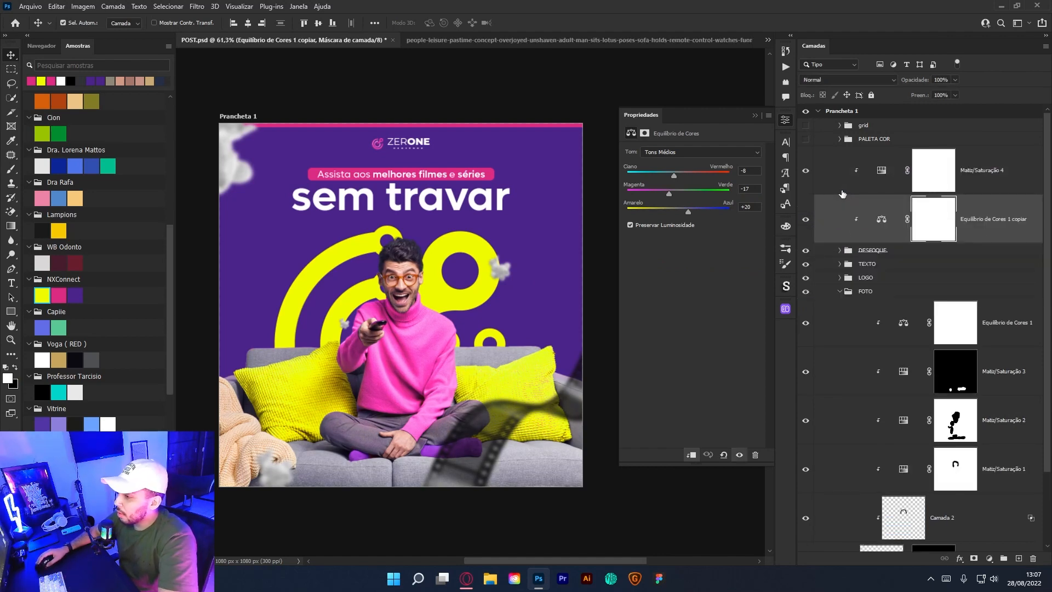
left_click(809, 220)
left_click(810, 220)
left_click(811, 220)
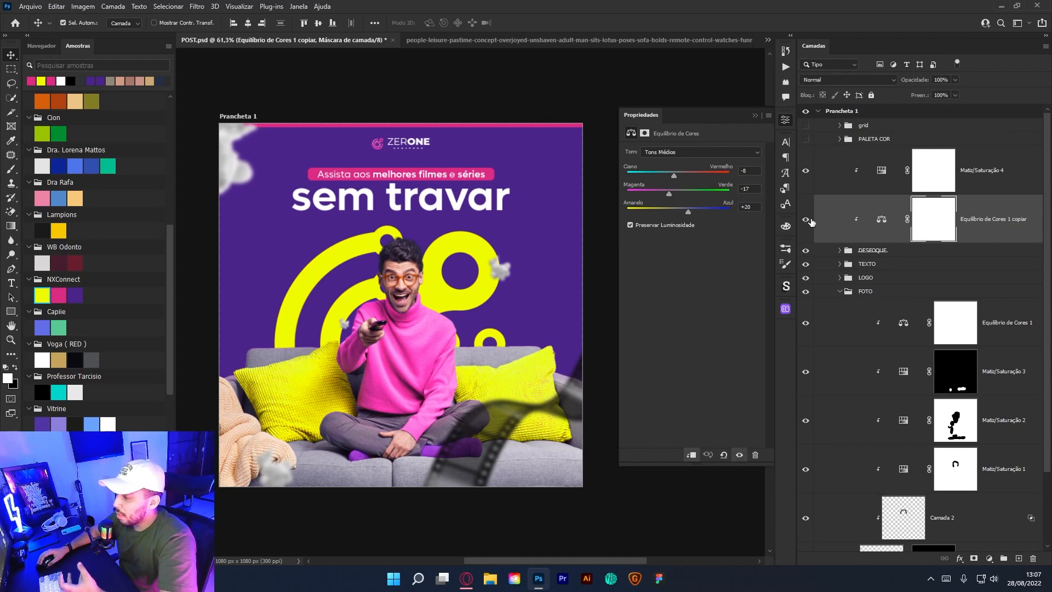
Move the Color Balance copy above the DESFOQUE group's Hue/Saturation adjustment and check its effect on the popcorn and film strip.
left_click_drag(846, 223, 838, 167)
left_click(806, 172)
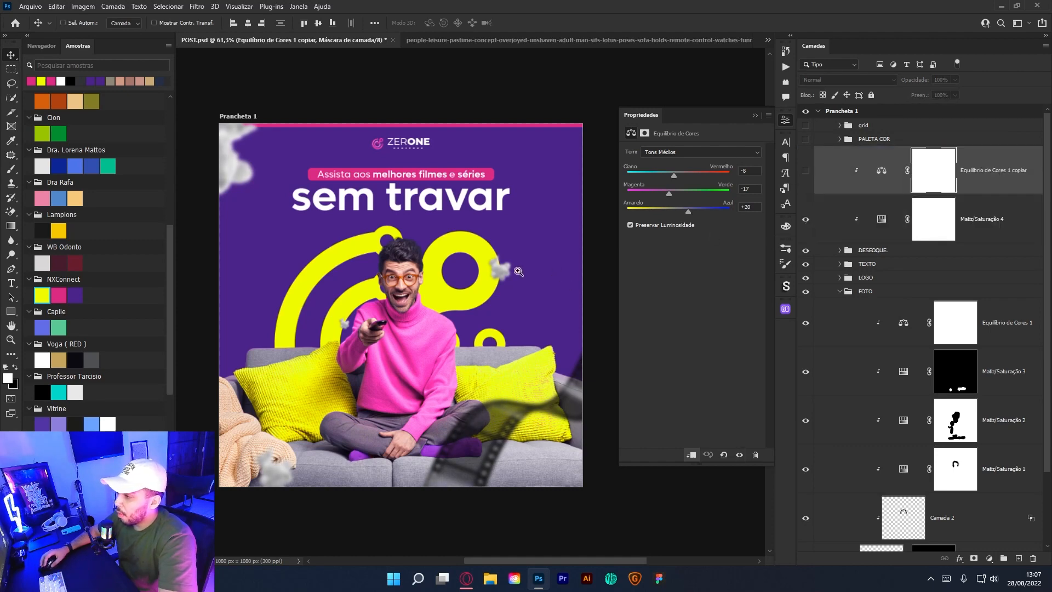
left_click_drag(518, 271, 564, 246)
left_click(806, 173)
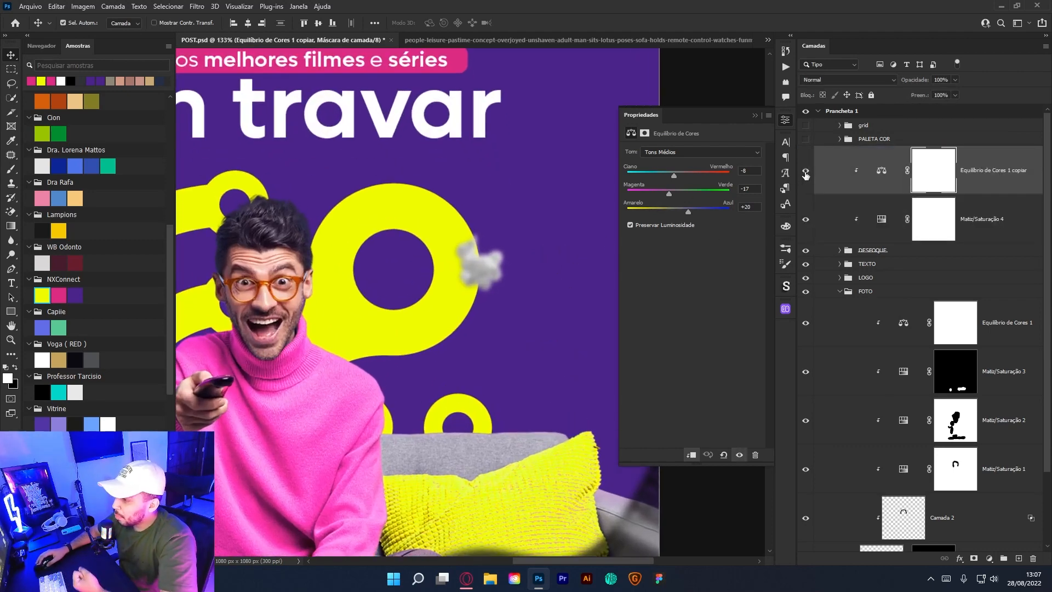
left_click_drag(515, 414, 518, 312)
left_click(806, 173)
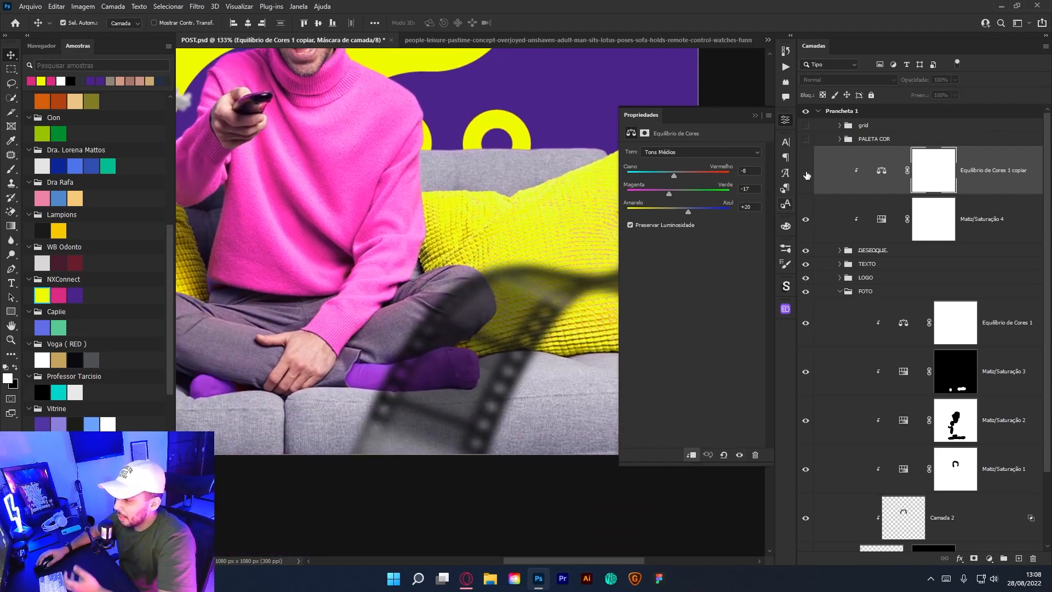
scroll(554, 265, "down", 3)
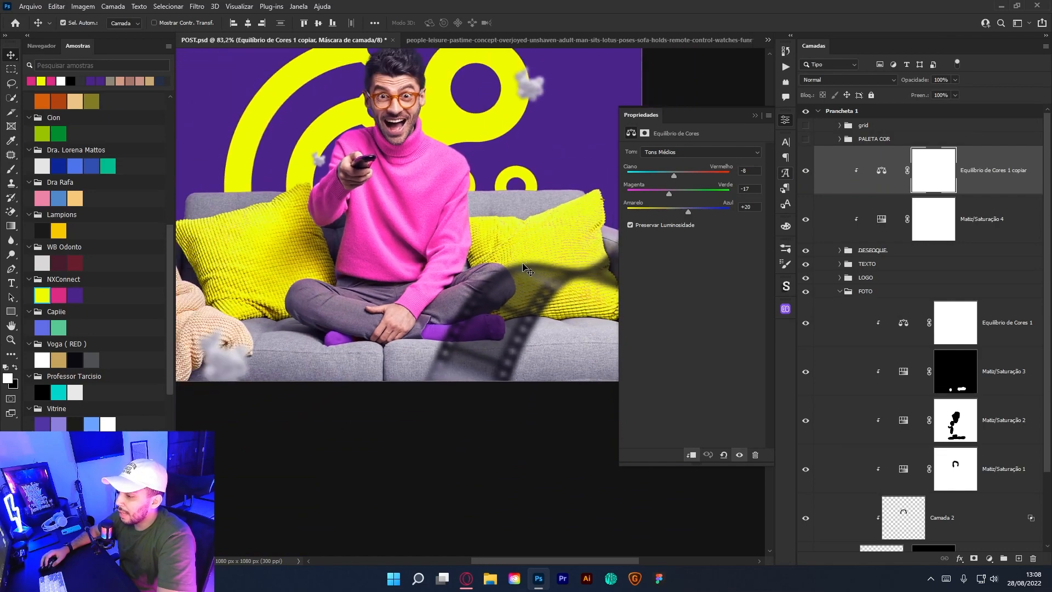
scroll(515, 252, "down", 1)
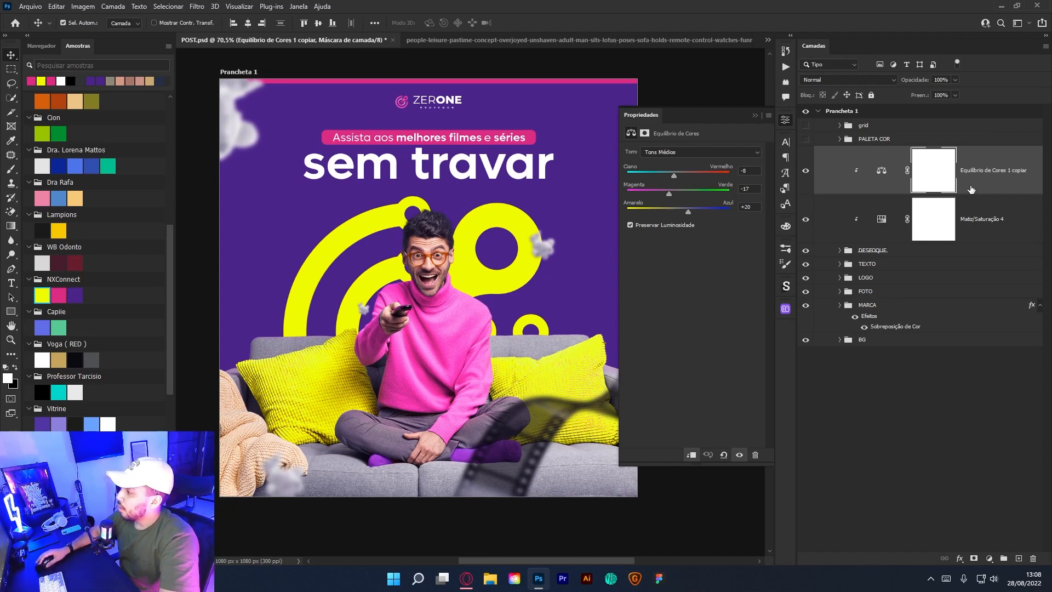
Add a new layer above the Color Balance copy, set its blend mode to Divisão, and pick the NXConnect pink for the brush.
key("ctrl+shift+n")
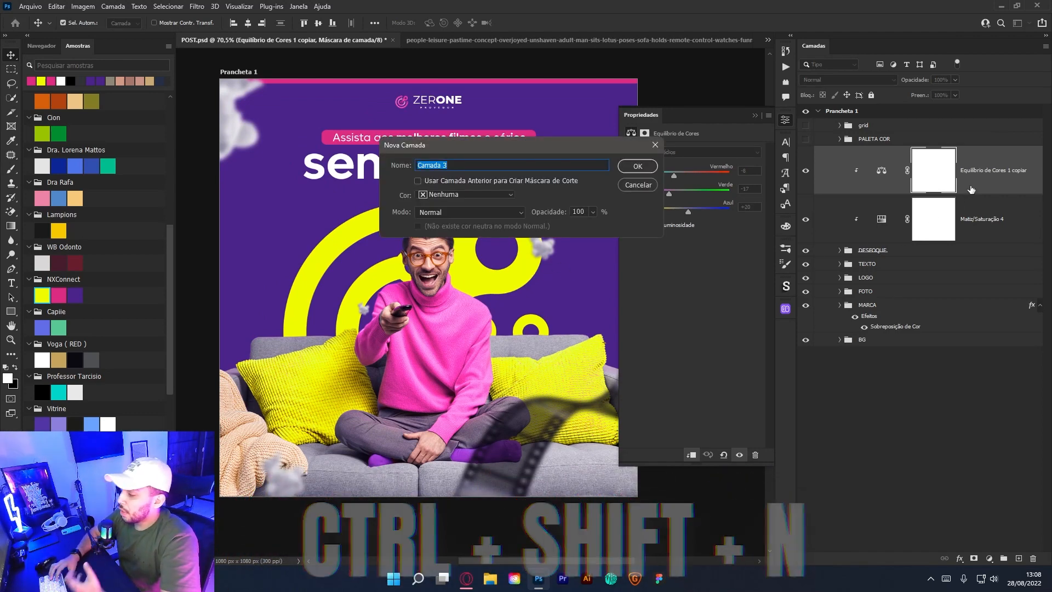
key("Return")
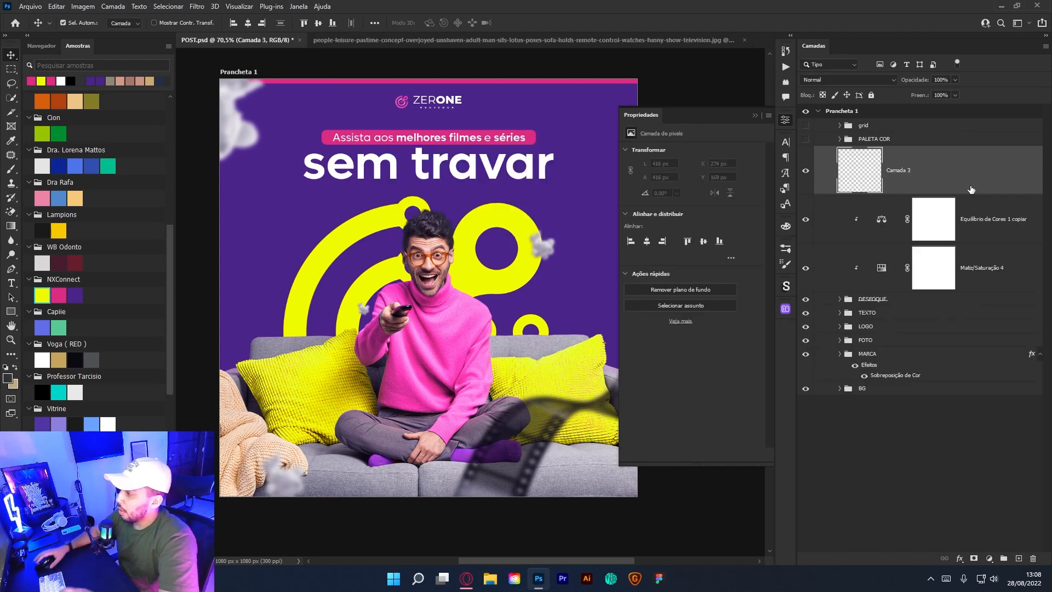
key("b")
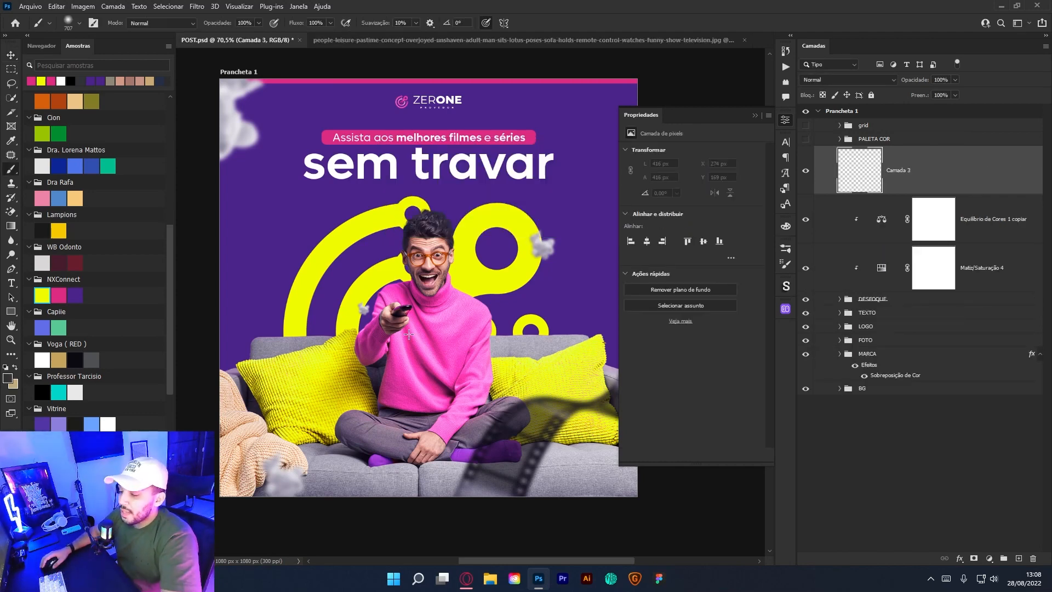
left_click(61, 293)
left_click_drag(464, 370, 466, 344)
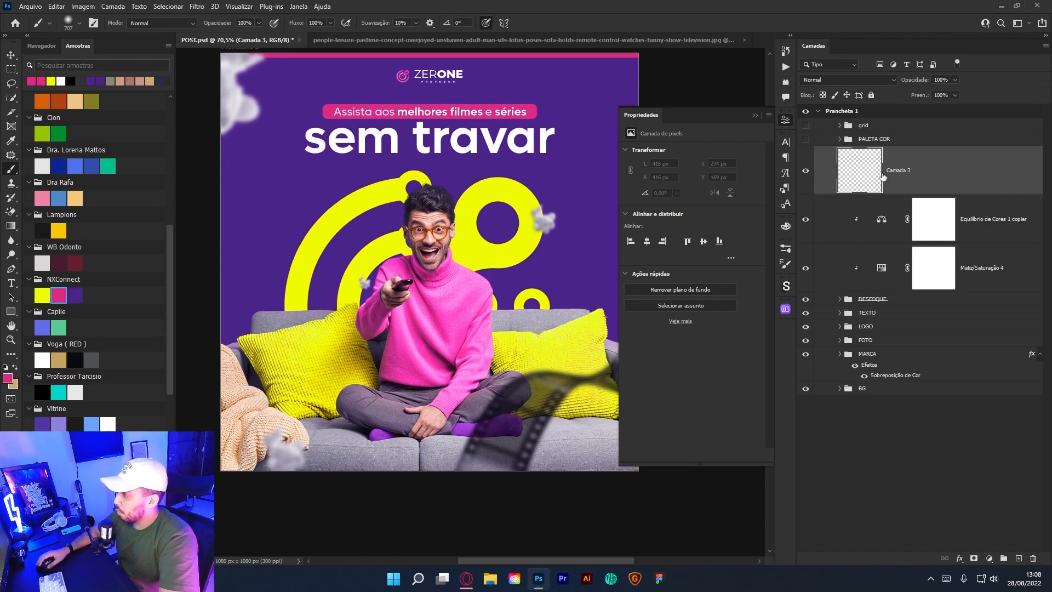
left_click(839, 80)
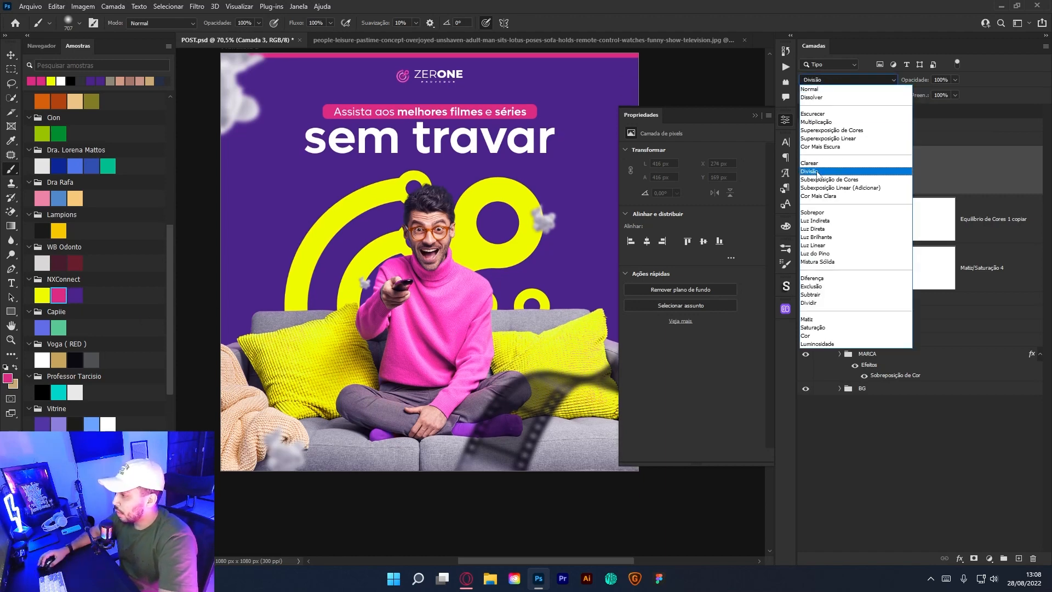
left_click(903, 171)
Paint large soft pink glows over the post's upper-right and lower-left corners with the Brush tool.
mouse_move(521, 198)
left_mouse_down()
mouse_move(414, 239)
mouse_move(456, 244)
left_mouse_up()
key("Caps_Lock")
left_click(581, 118)
mouse_move(415, 203)
left_mouse_down()
mouse_move(344, 287)
mouse_move(594, 97)
left_mouse_up()
left_click(317, 421)
left_click(318, 421)
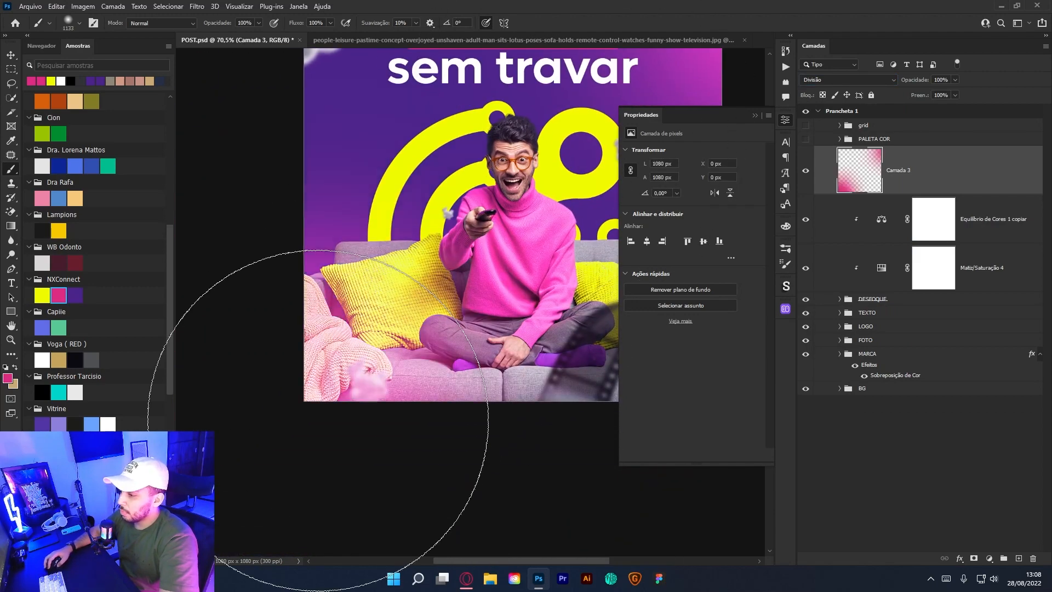
left_click_drag(371, 351, 331, 347)
mouse_move(514, 221)
left_mouse_down()
mouse_move(435, 251)
mouse_move(425, 245)
left_mouse_up()
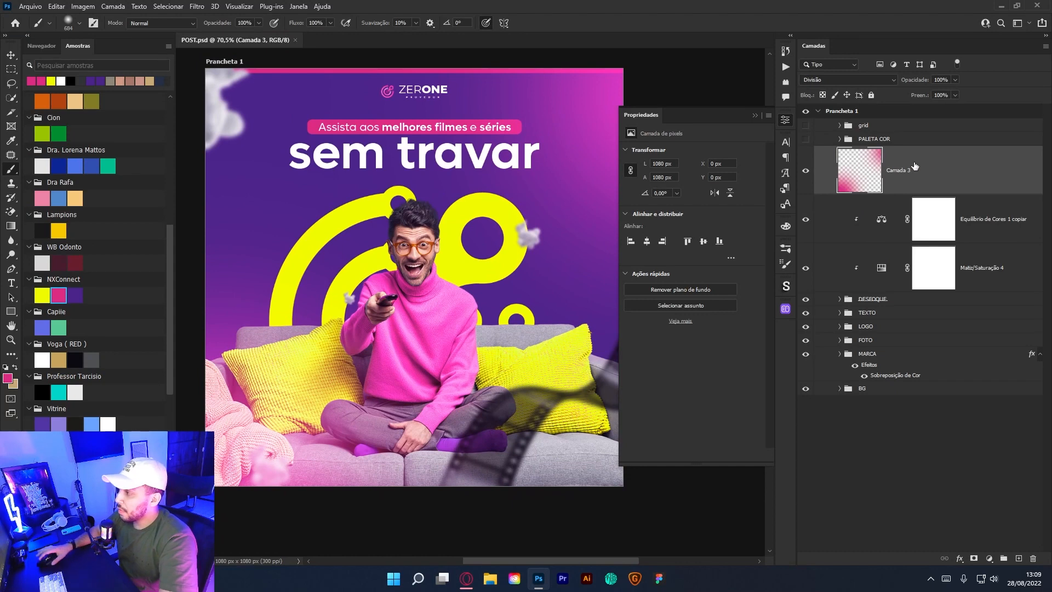
Stamp all visible layers onto a new layer at the top and convert it to a smart object.
key("ctrl+shift+alt+n")
key("ctrl+shift+alt+e")
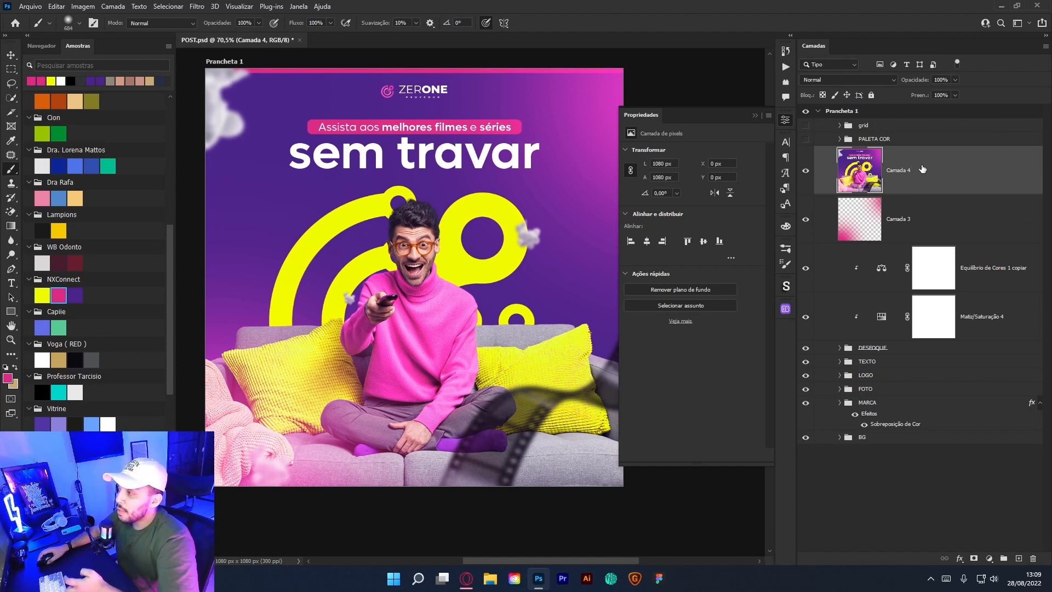
right_click(954, 170)
left_click(926, 256)
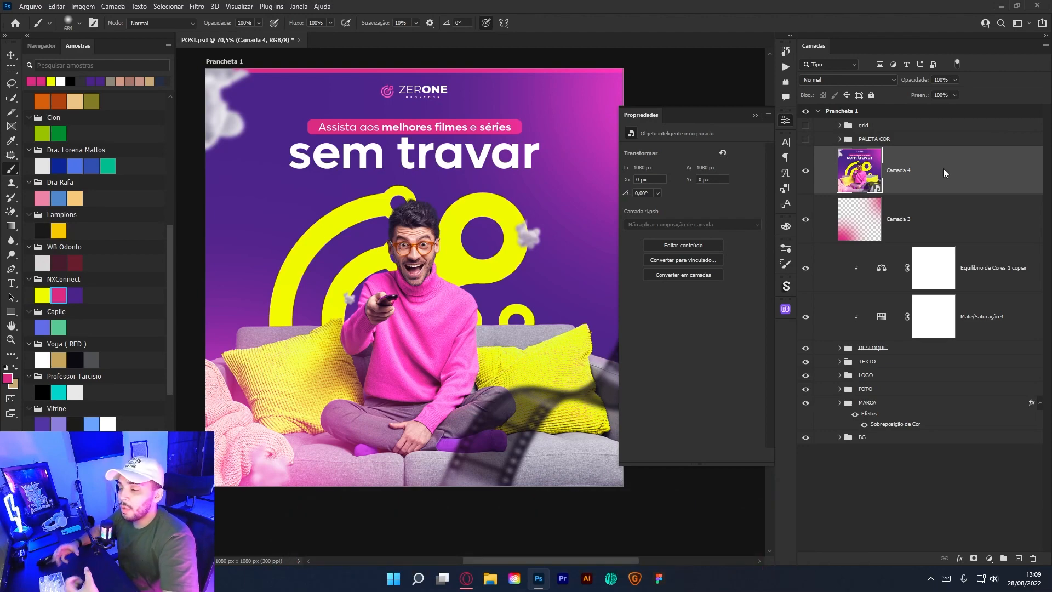
Open the Camera Raw filter on the stamped layer and set grain to 13 and vignette to -5.
key("ctrl+shift+a")
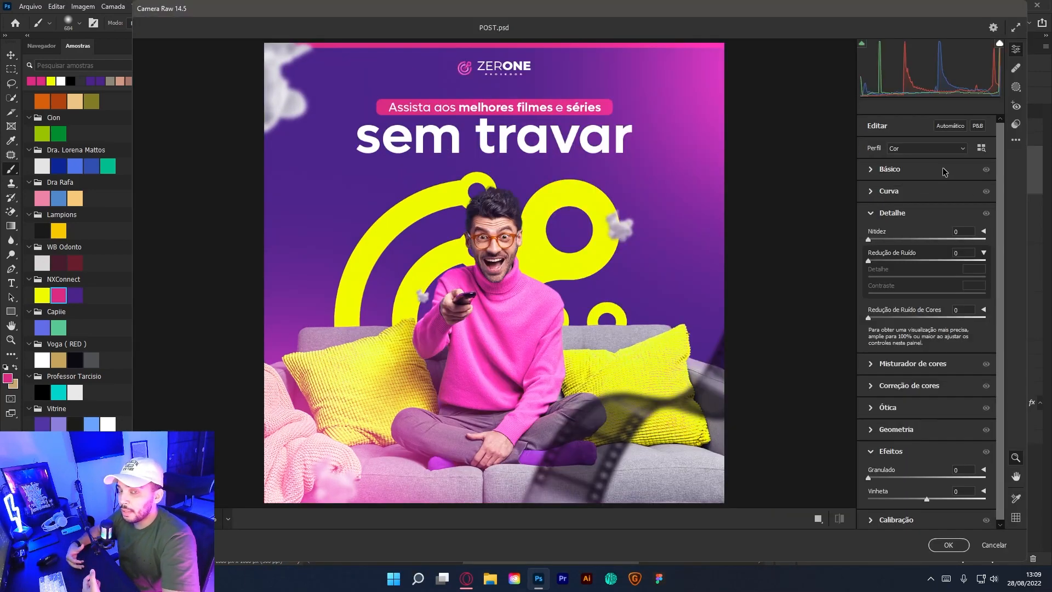
left_click(893, 214)
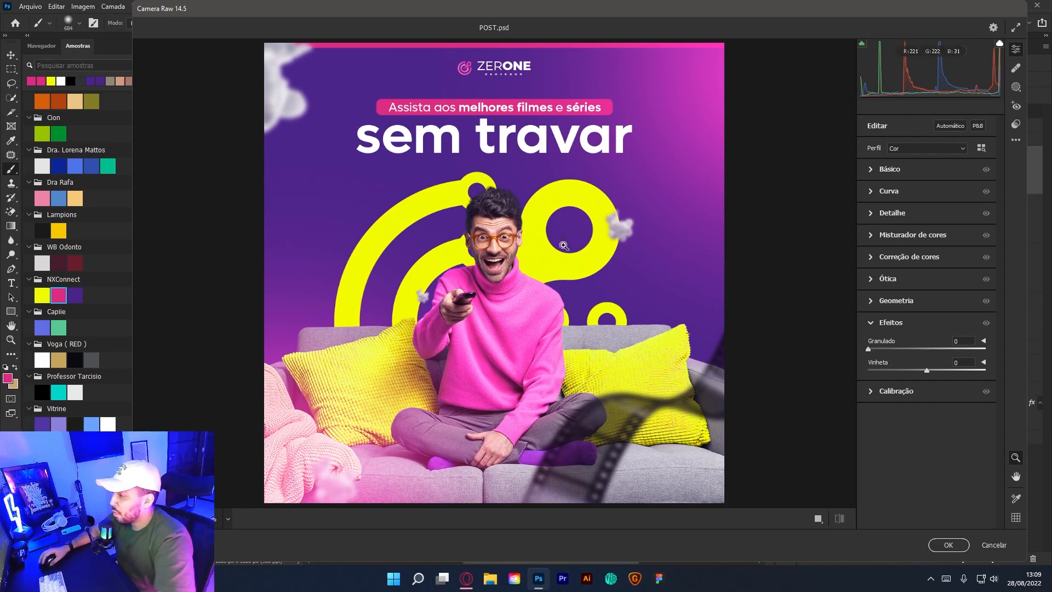
left_click_drag(518, 226, 543, 226)
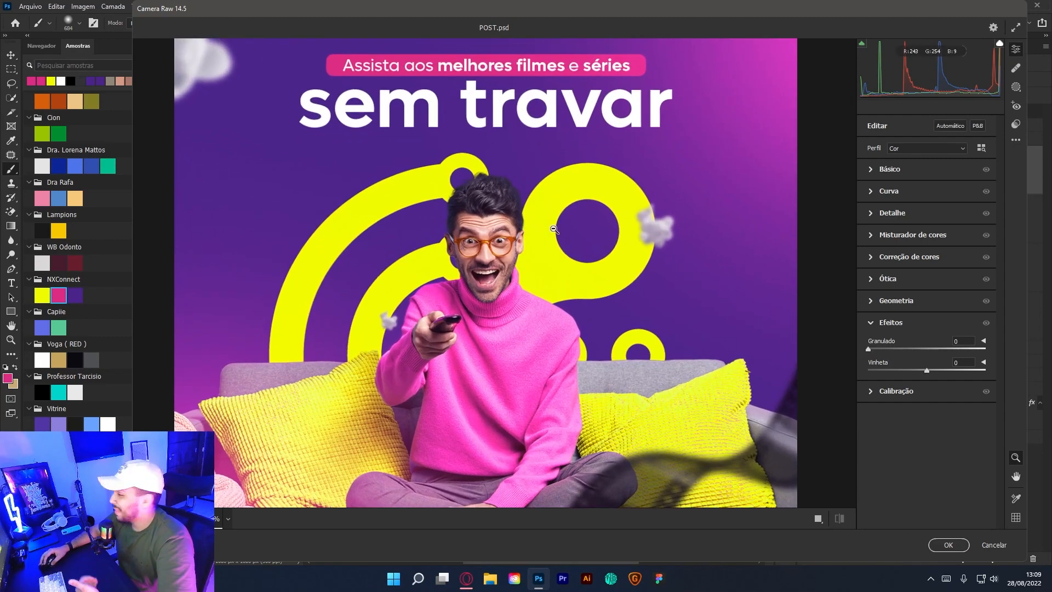
left_click_drag(873, 348, 886, 349)
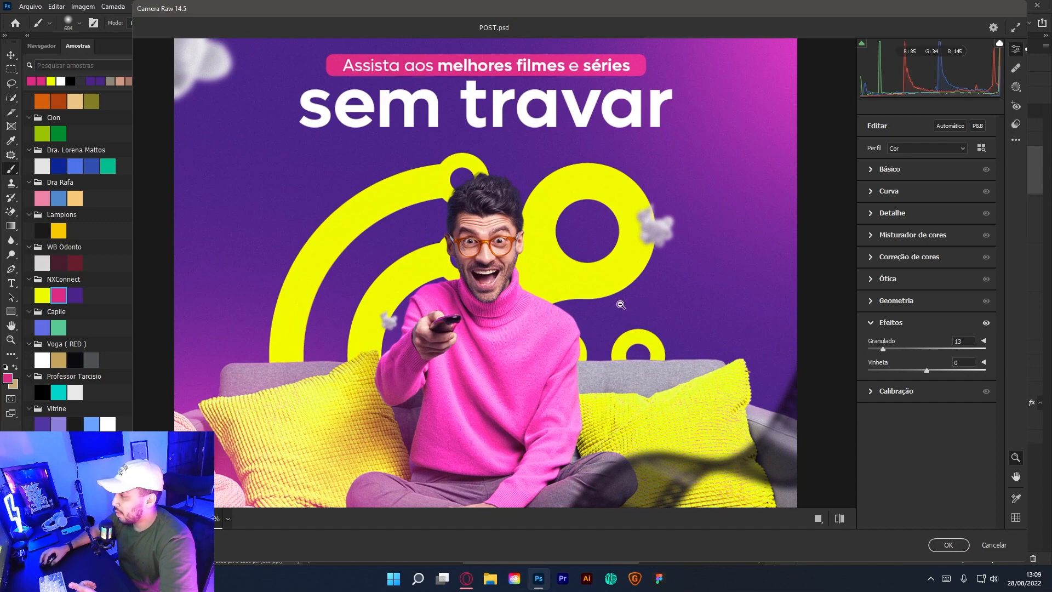
left_click_drag(621, 305, 603, 303)
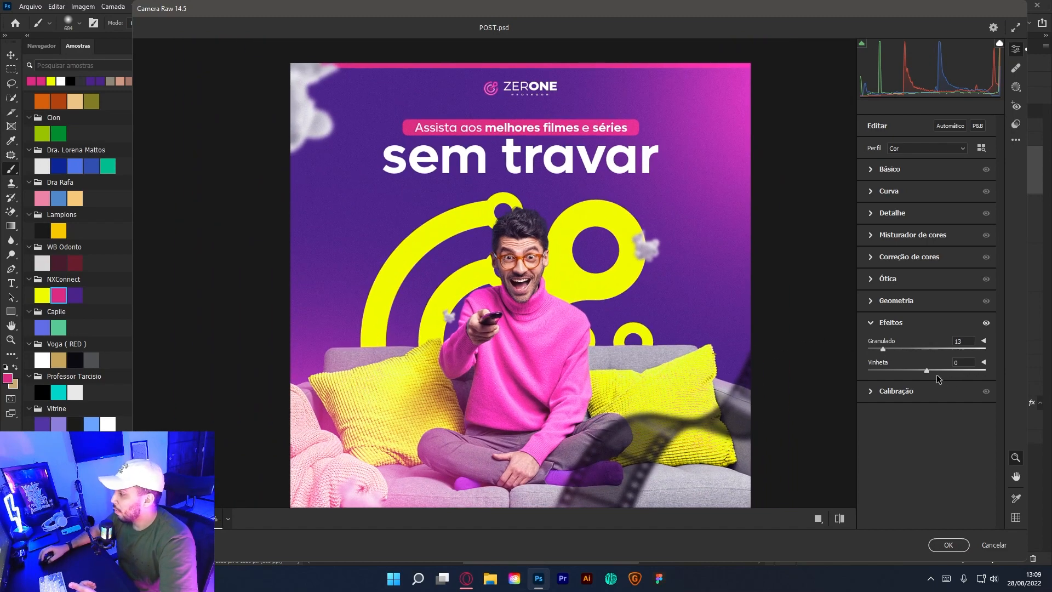
left_click_drag(928, 372, 916, 373)
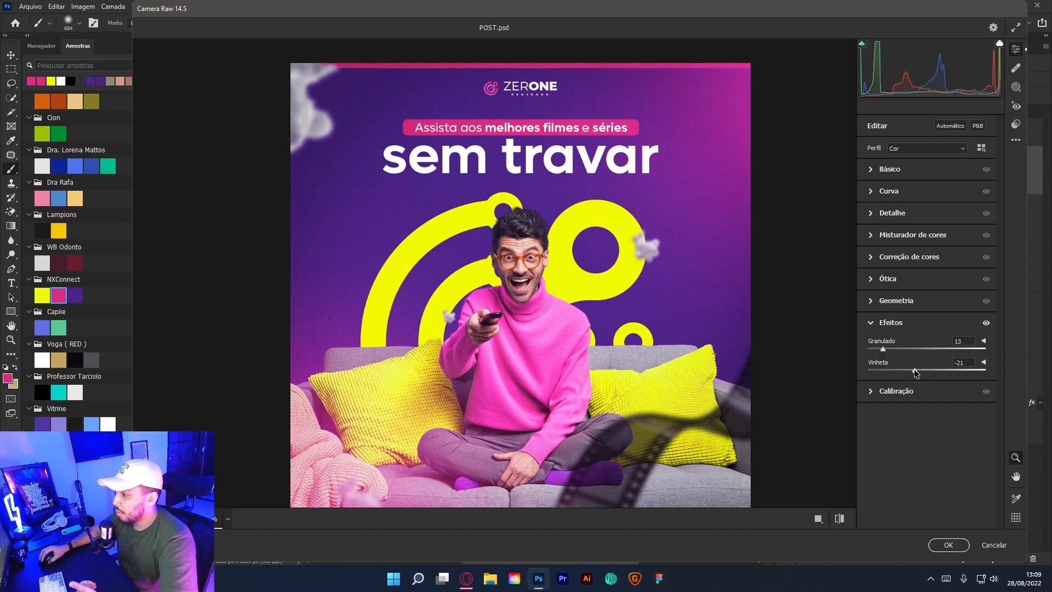
left_click(871, 324)
Adjust the Camera Raw white balance with temperature -5 and tint +5.
left_click(873, 171)
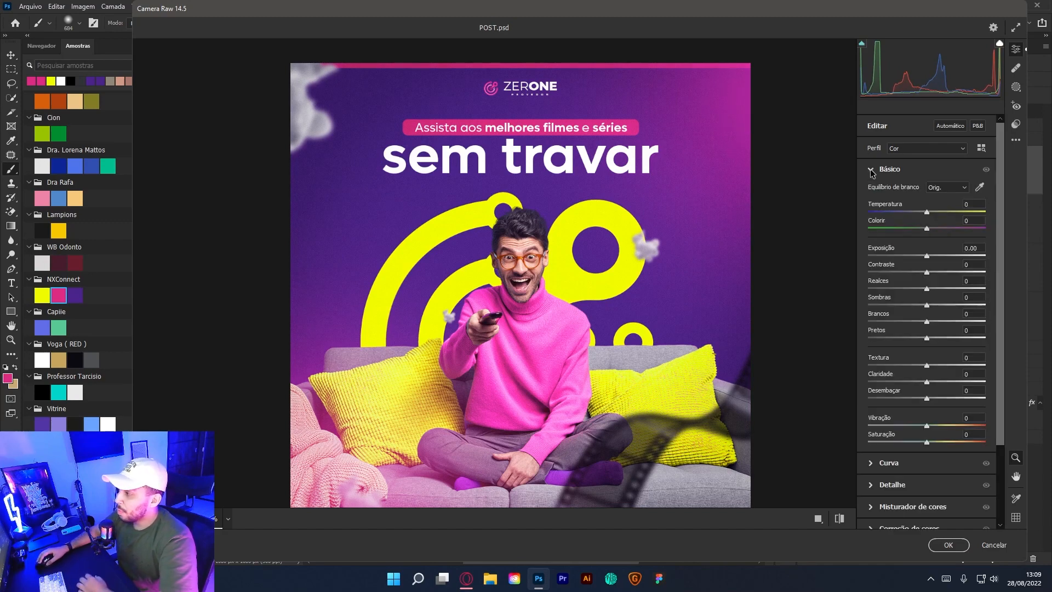
left_click(505, 293)
left_click_drag(927, 213, 935, 233)
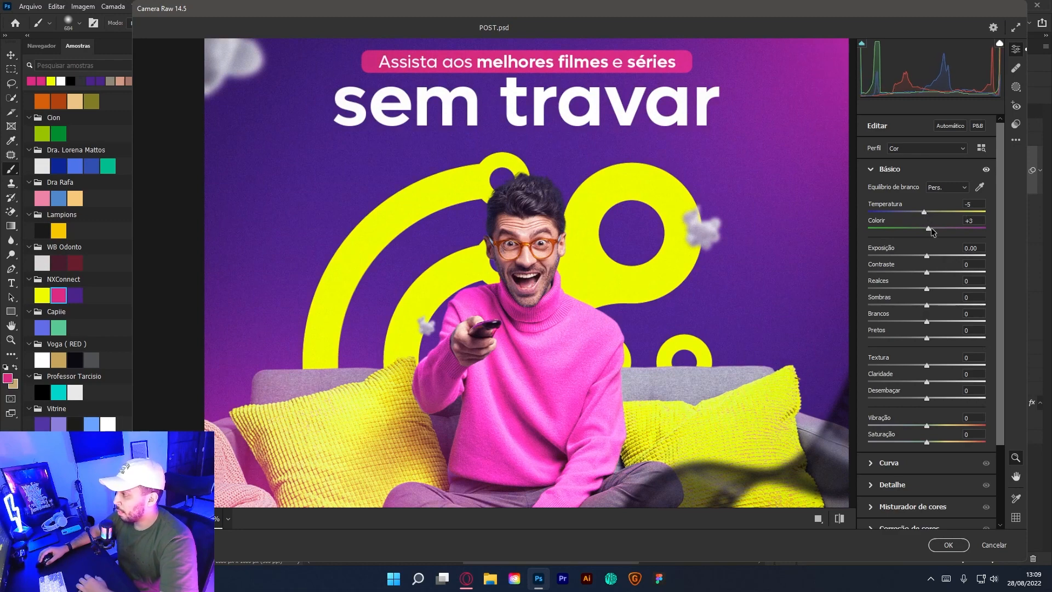
key("ctrl+0")
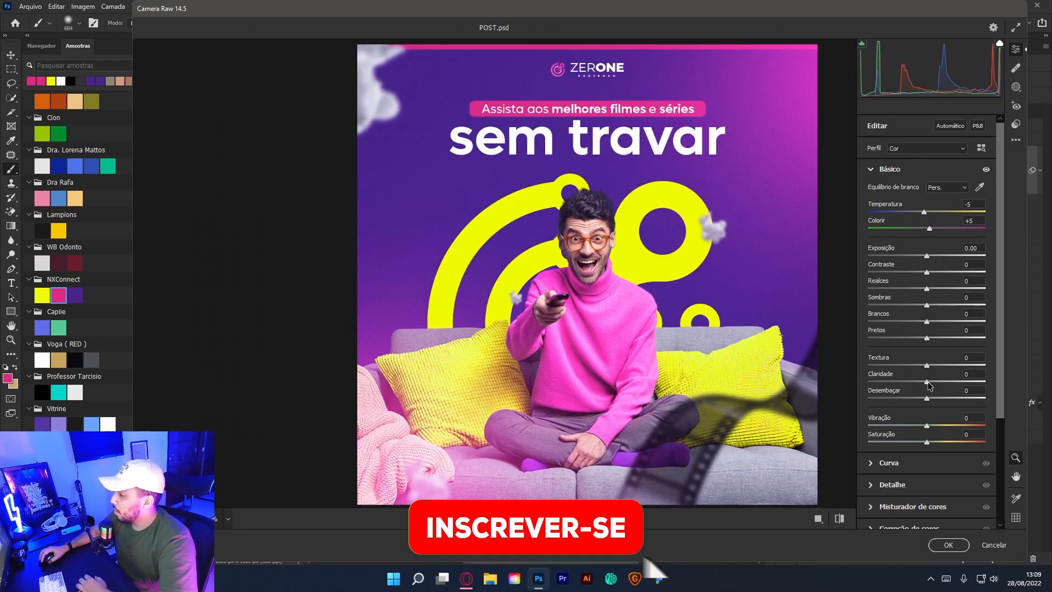
Set texture +8, clarity +21, contrast +7, vibrance +8, whites +6 and blacks -10 in the basic Camera Raw adjustments.
left_click_drag(927, 383, 942, 384)
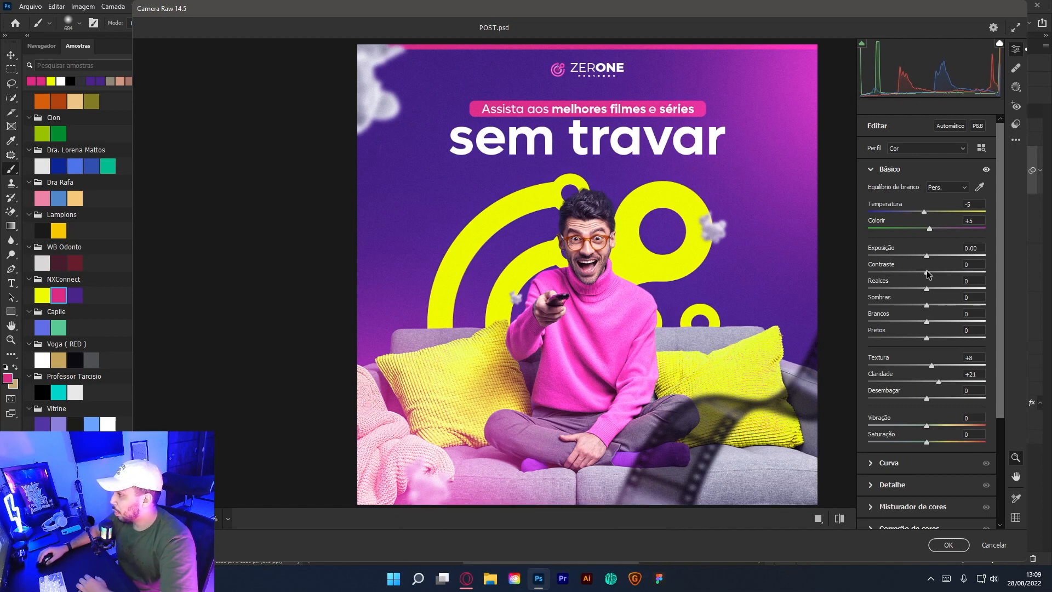
left_click_drag(927, 273, 932, 273)
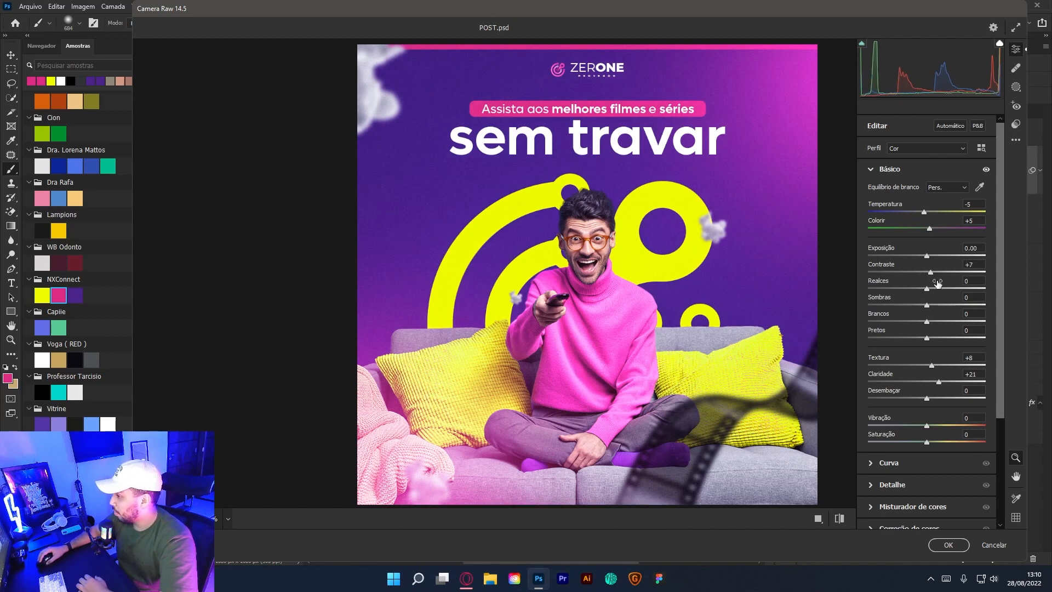
left_click_drag(930, 426, 934, 426)
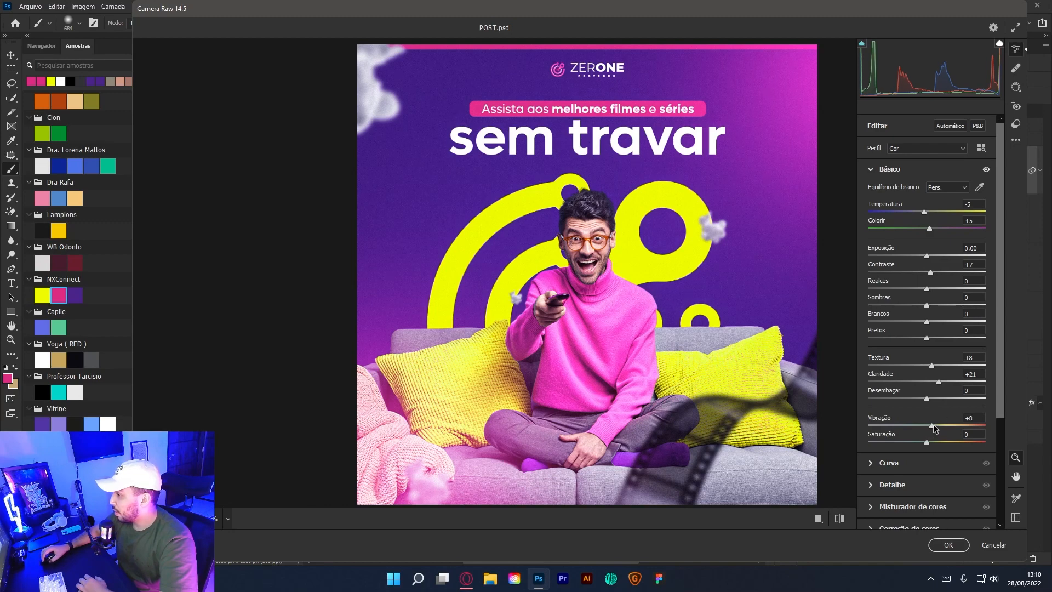
scroll(597, 240, "up", 5)
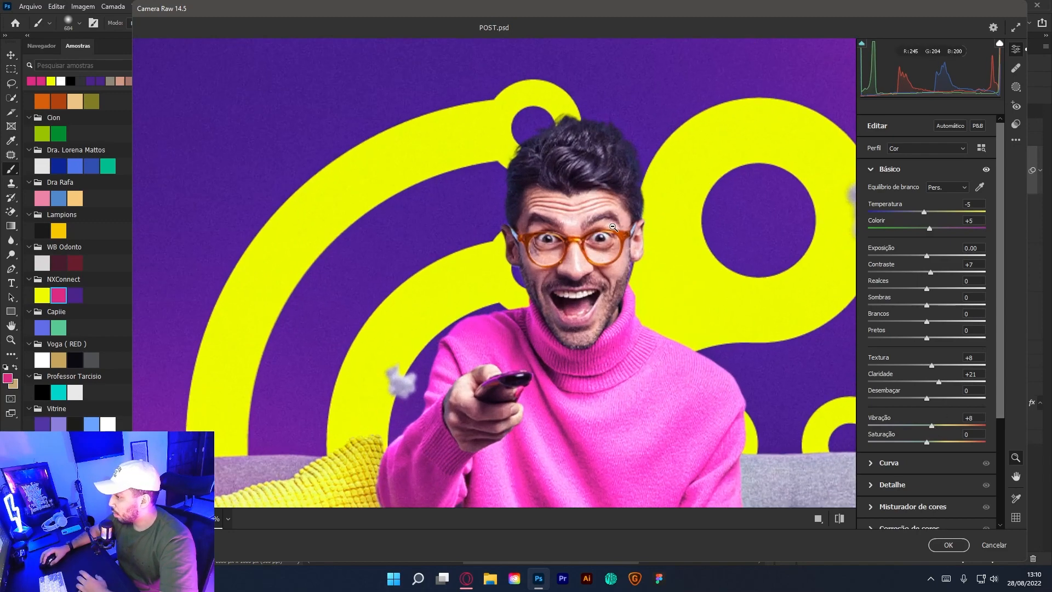
scroll(632, 230, "down", 4)
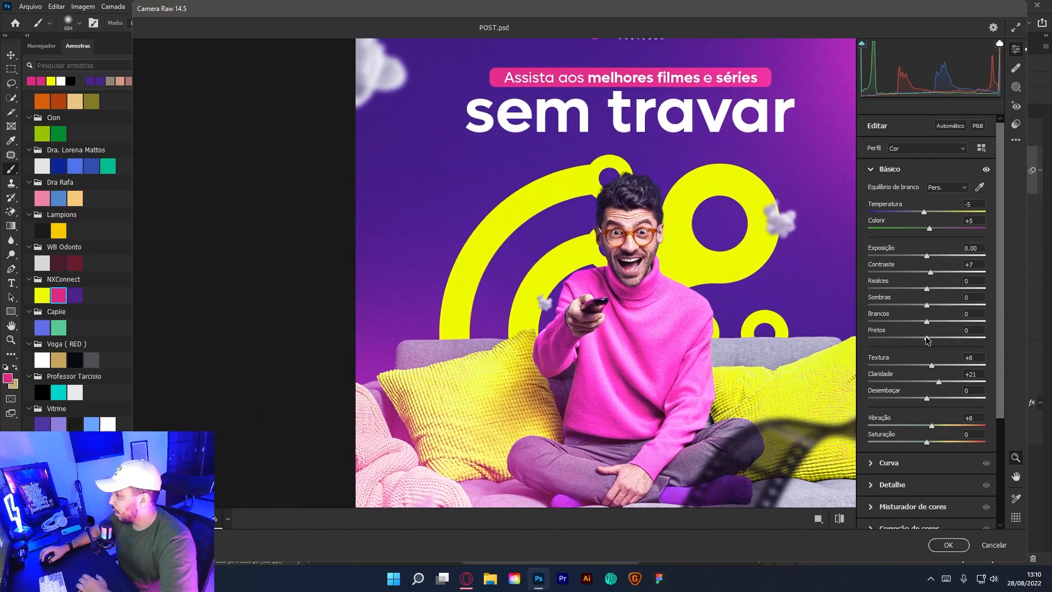
left_click_drag(927, 338, 921, 338)
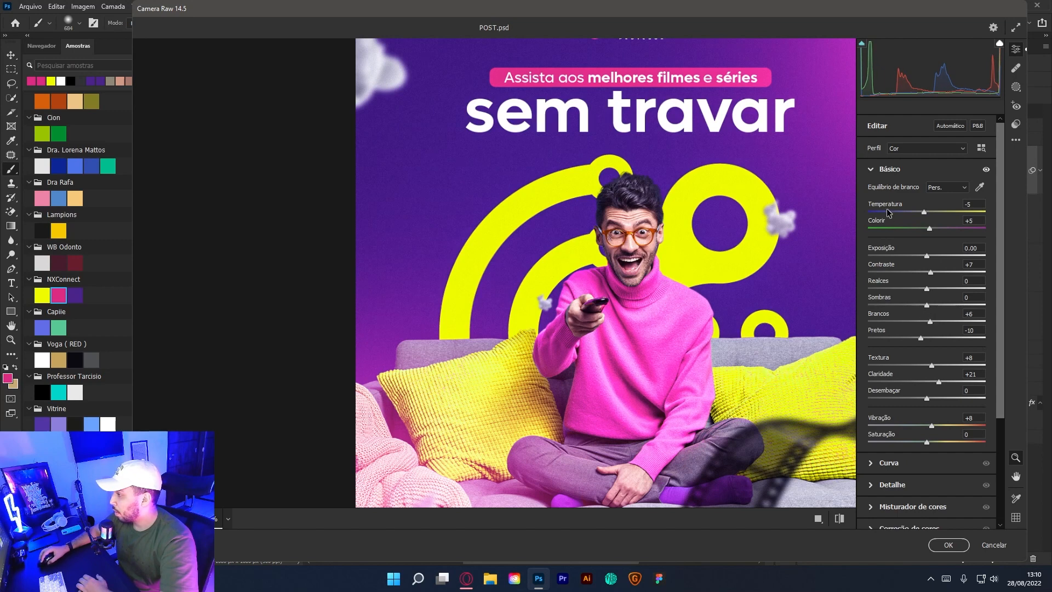
Set sharpening to 22, noise reduction to 7 and its detail to 85, and apply the Camera Raw filter.
left_click(872, 171)
left_click(871, 214)
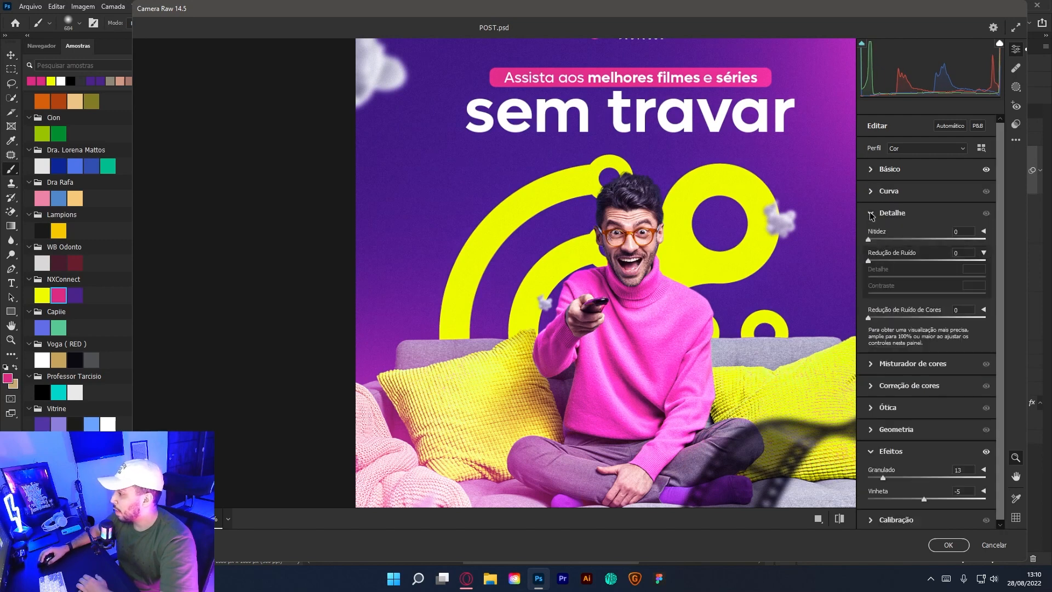
left_click_drag(870, 241, 968, 278)
key("ctrl+minus")
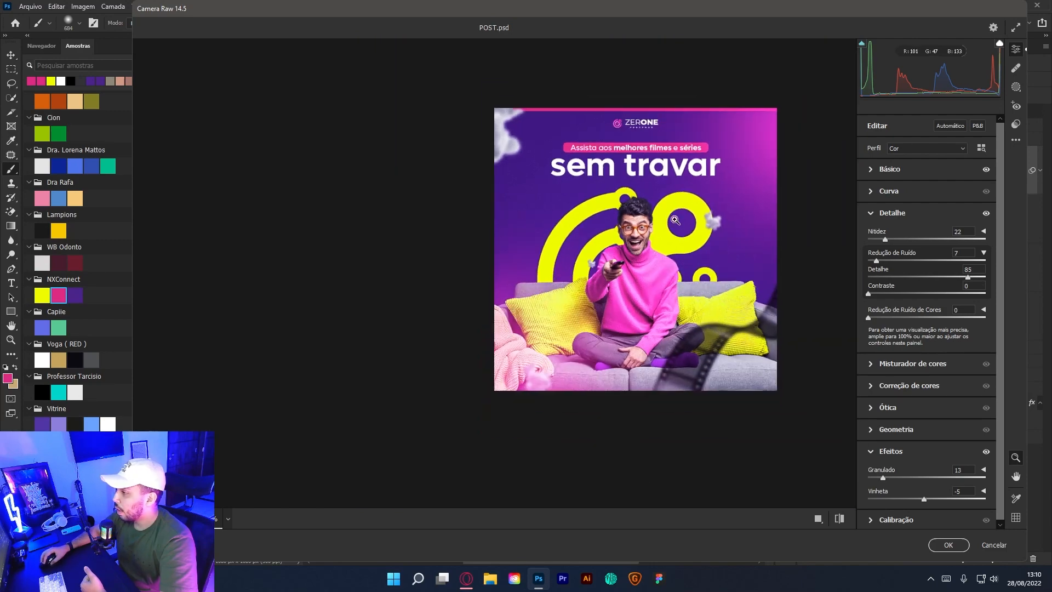
left_click(948, 544)
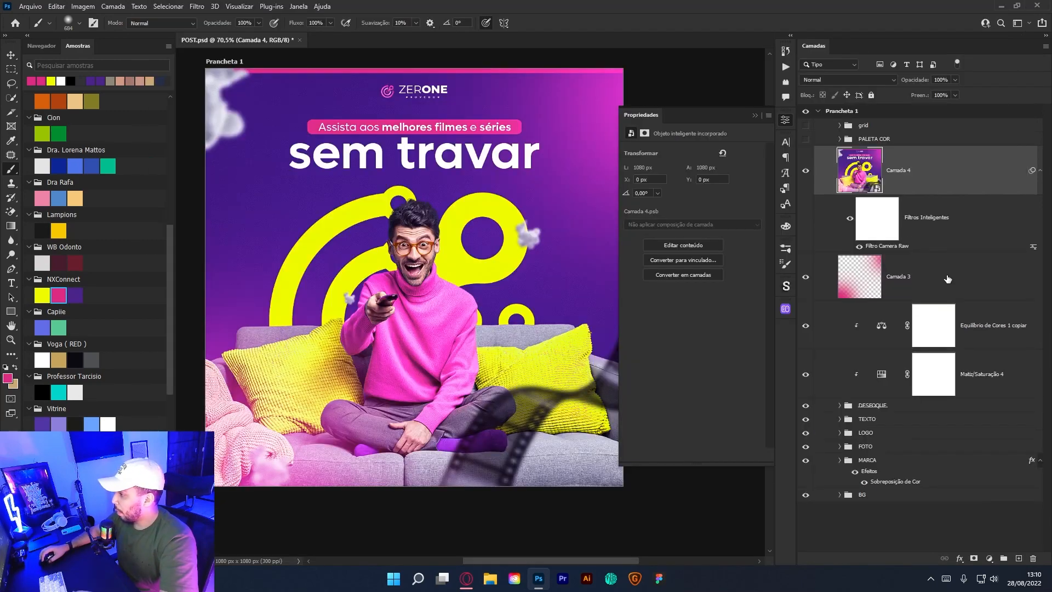
Group the pink glow layer and the stamped smart object as FINALIZAÇÃO and save the document.
key("ctrl+g")
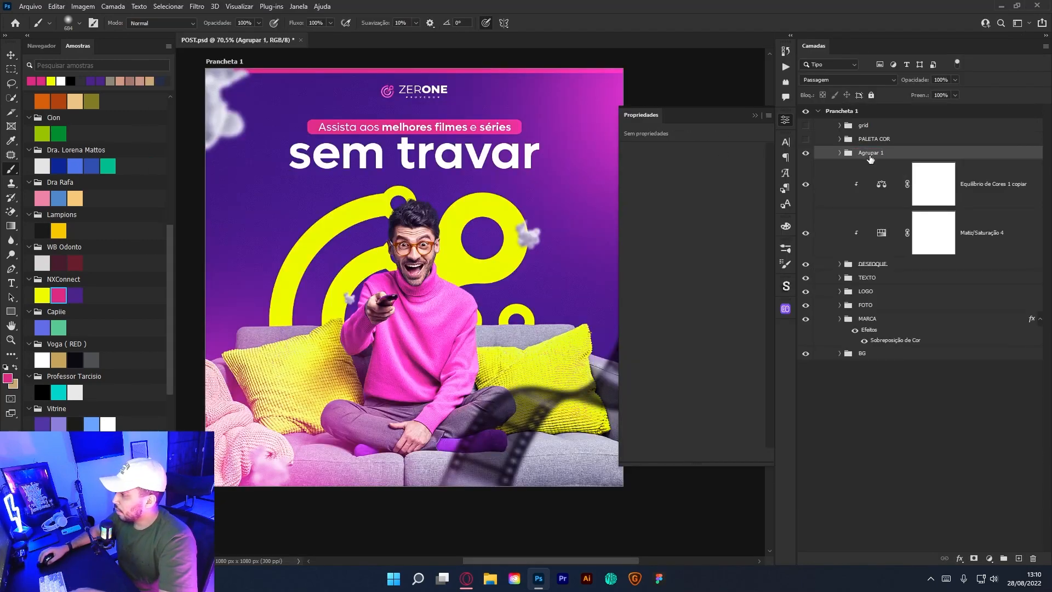
double_click(871, 153)
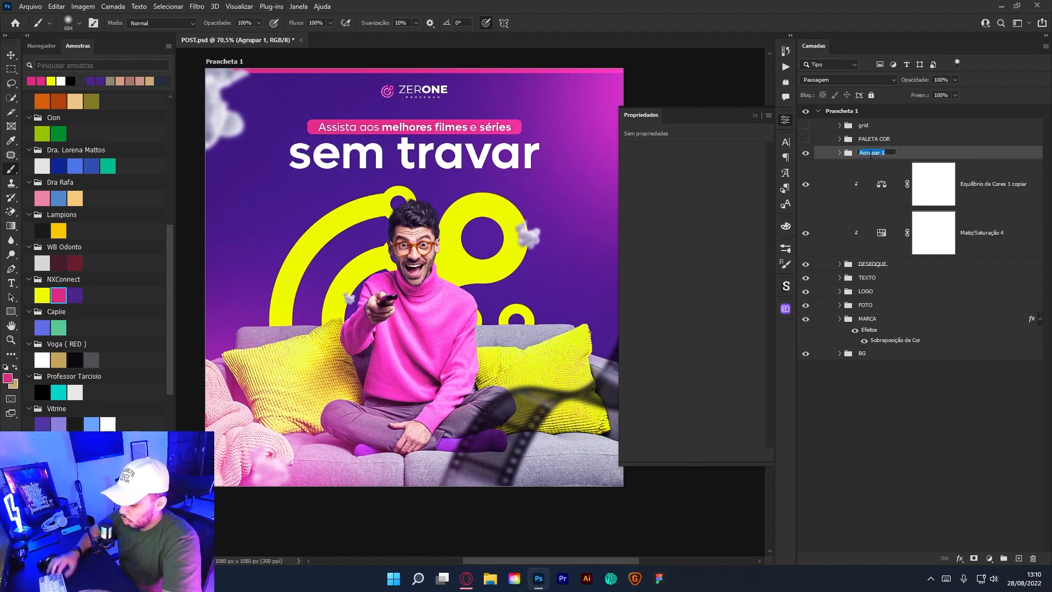
key("Caps_Lock")
type("FINALIZAÇÃO")
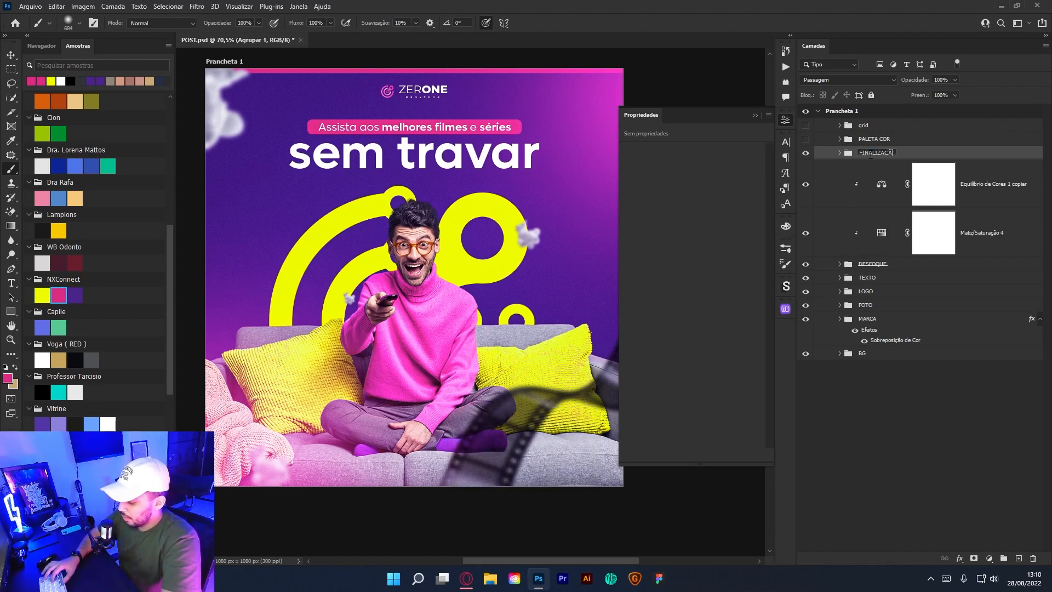
key("Return")
key("ctrl+s")
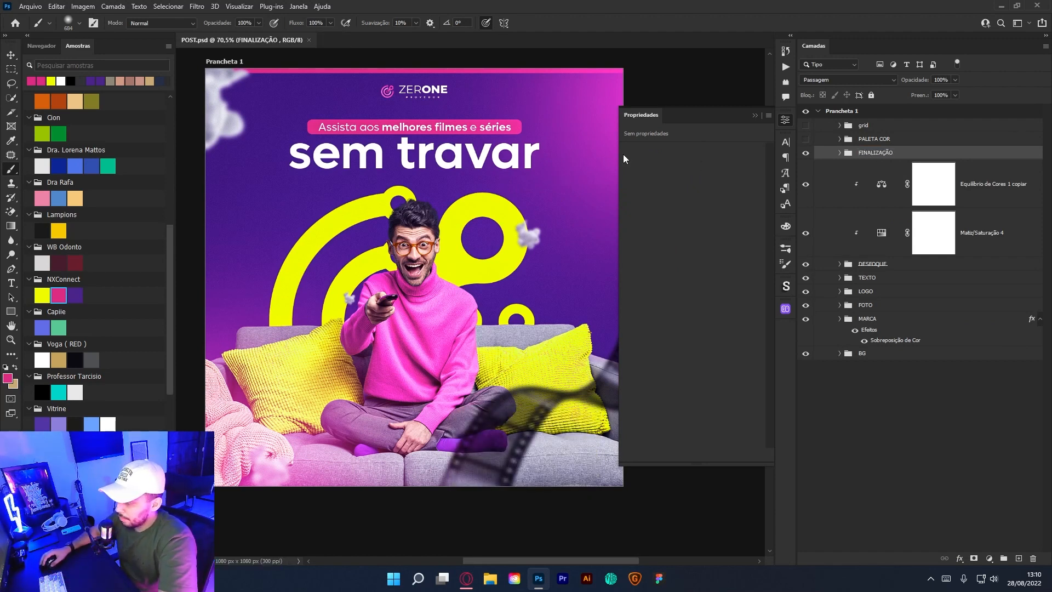
Compare the post with the FINALIZAÇÃO group hidden and shown, and view the artwork without the interface panels.
left_click(755, 116)
left_click_drag(503, 140, 558, 154)
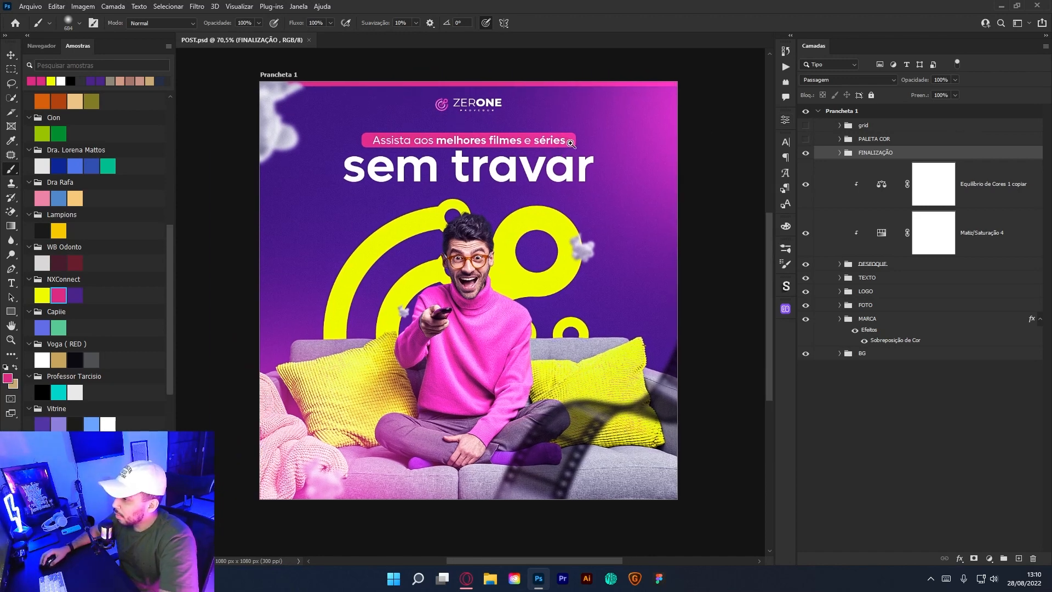
scroll(574, 144, "up", 1)
left_click_drag(477, 192, 495, 192)
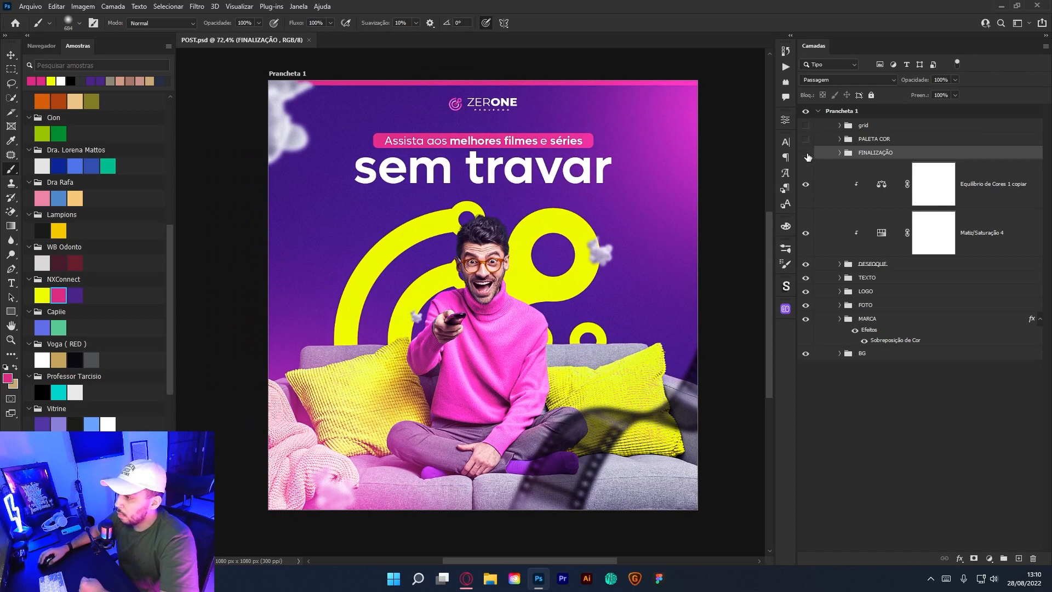
left_click(806, 156)
left_click(807, 156)
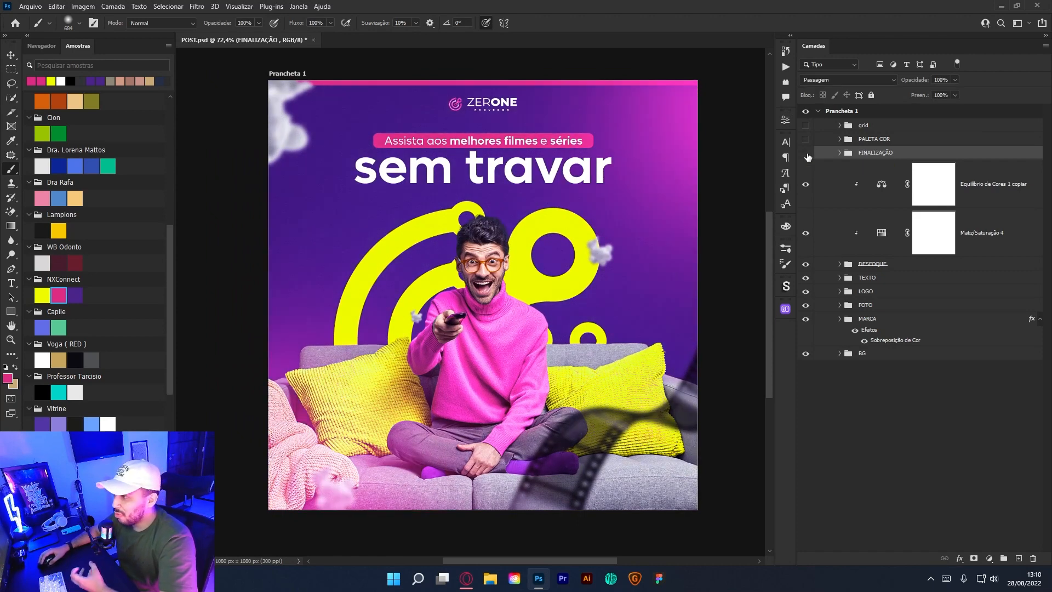
left_click(807, 157)
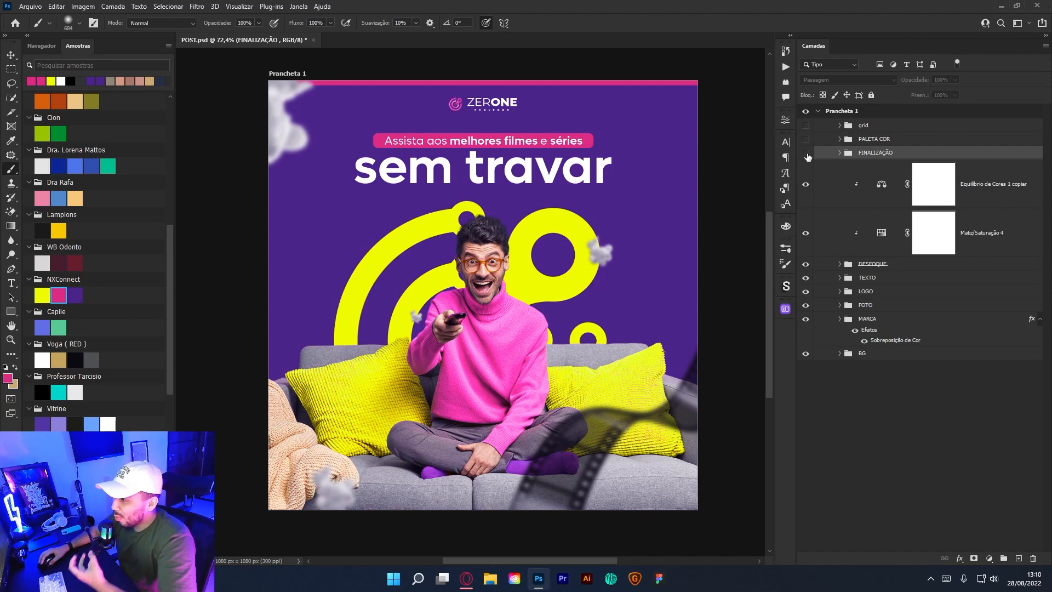
left_click(807, 156)
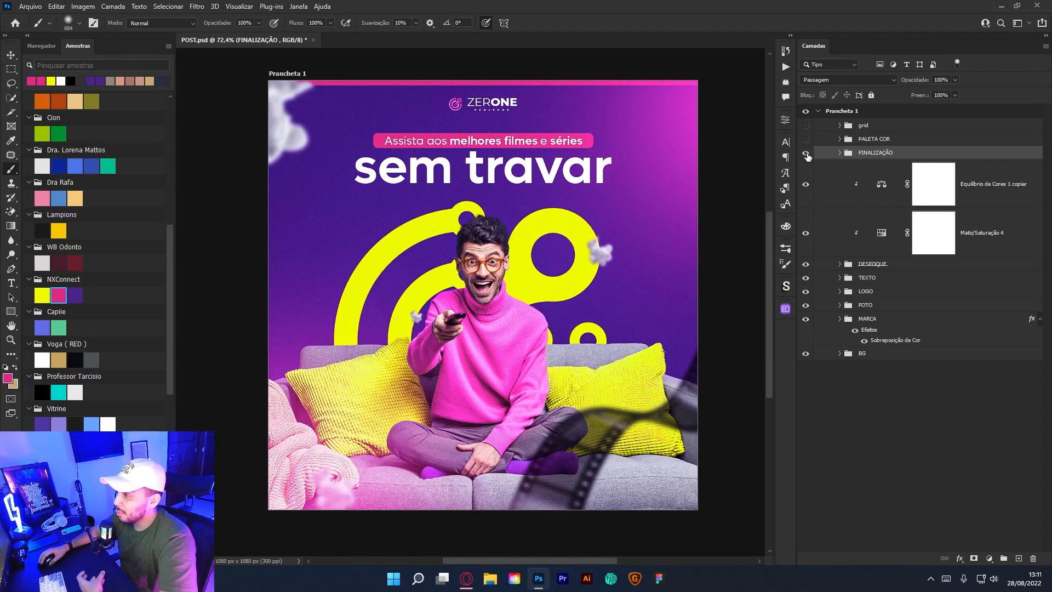
left_click(806, 153)
key("Tab")
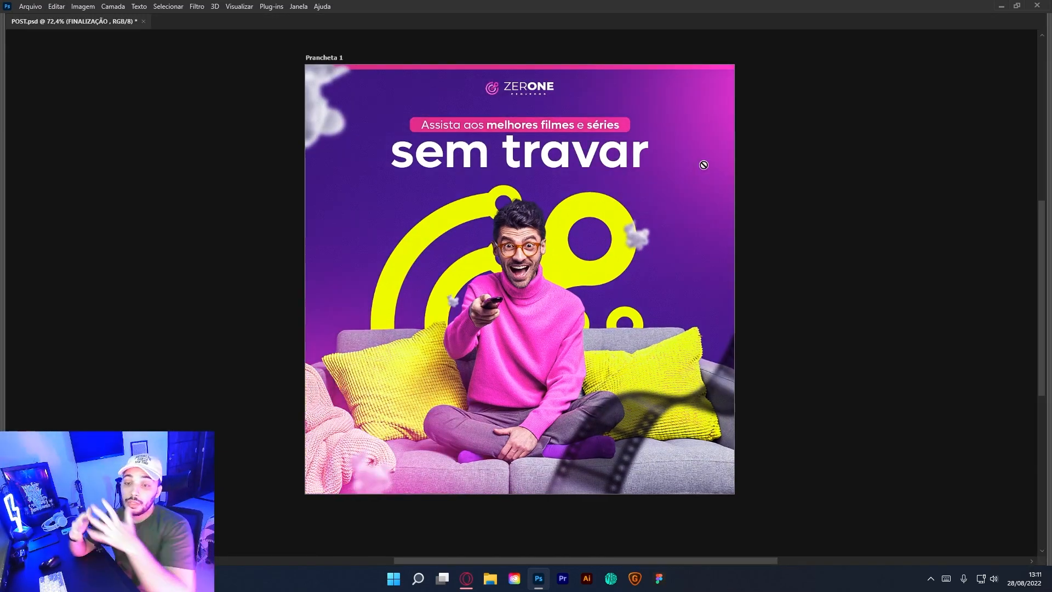